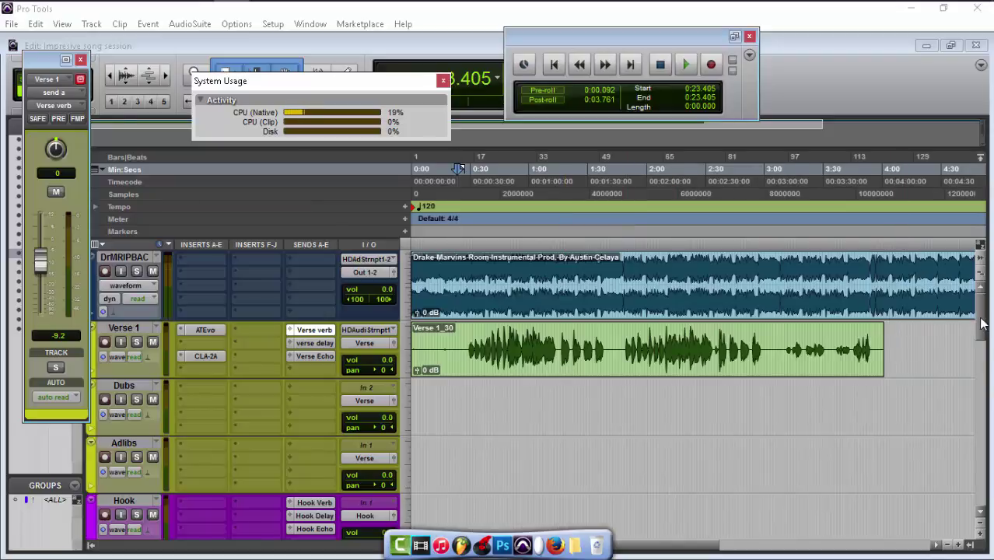
Step: Insert the stereo Blue Cat's PatchWork multichannel plug-in in the first insert slot of the Verse Sum track
{"action": "left_click", "coordinate": [980, 342]}
{"action": "left_click_drag", "start_coordinate": [980, 343], "coordinate": [979, 405]}
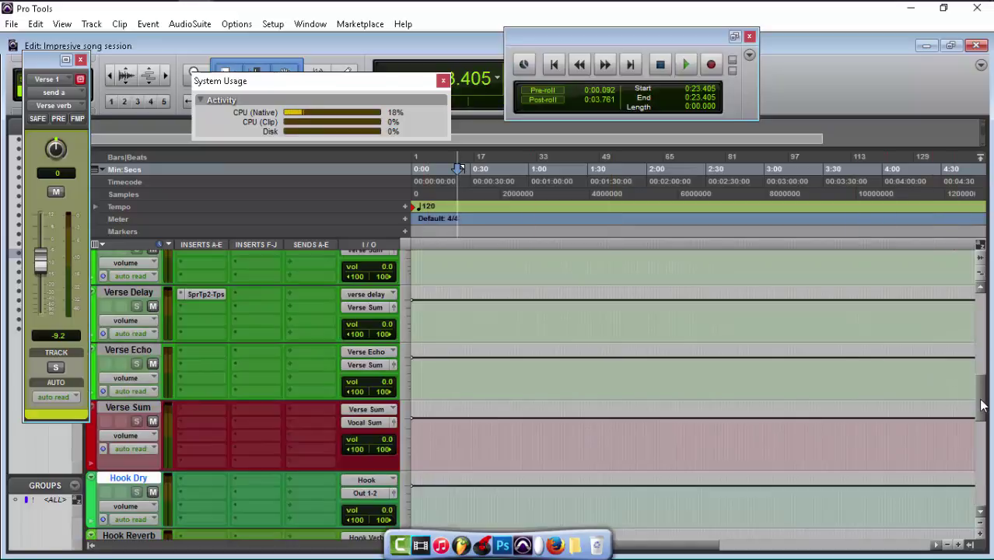
{"action": "left_click", "coordinate": [204, 412]}
{"action": "mouse_move", "coordinate": [222, 433]}
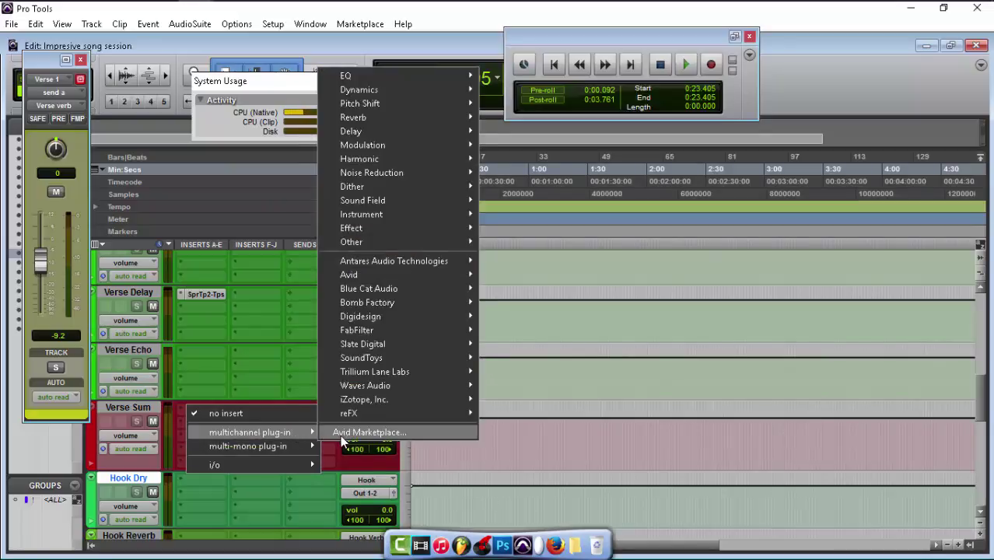
{"action": "mouse_move", "coordinate": [394, 286]}
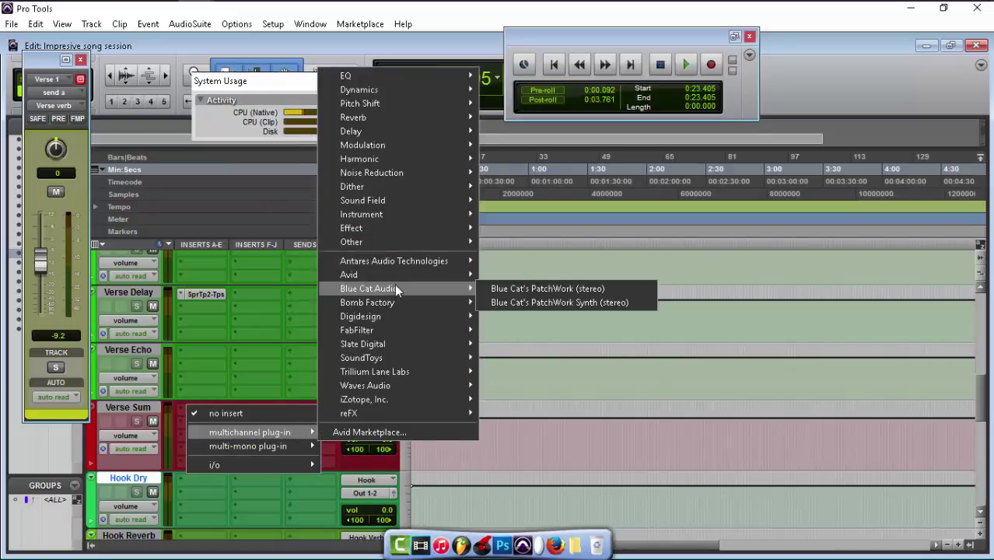
{"action": "left_click", "coordinate": [494, 294]}
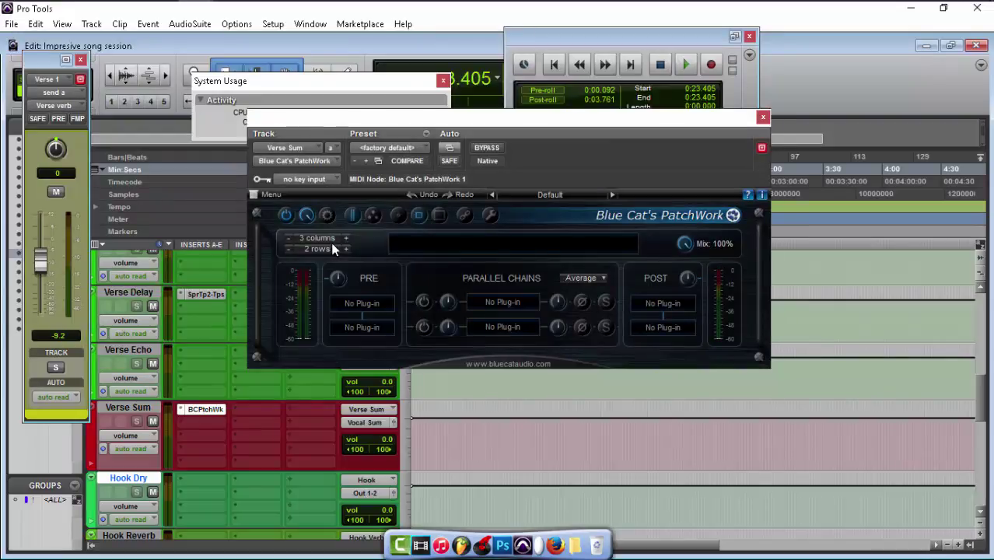
Step: Try the large slot size and the assigned controls display in PatchWork, restoring the original layout each time
{"action": "left_click", "coordinate": [439, 217]}
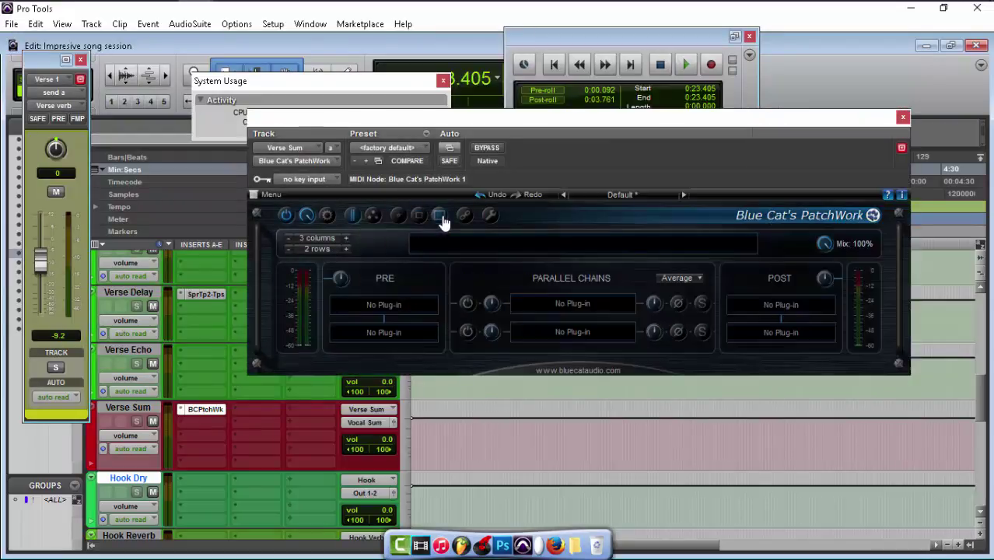
{"action": "left_click", "coordinate": [419, 217]}
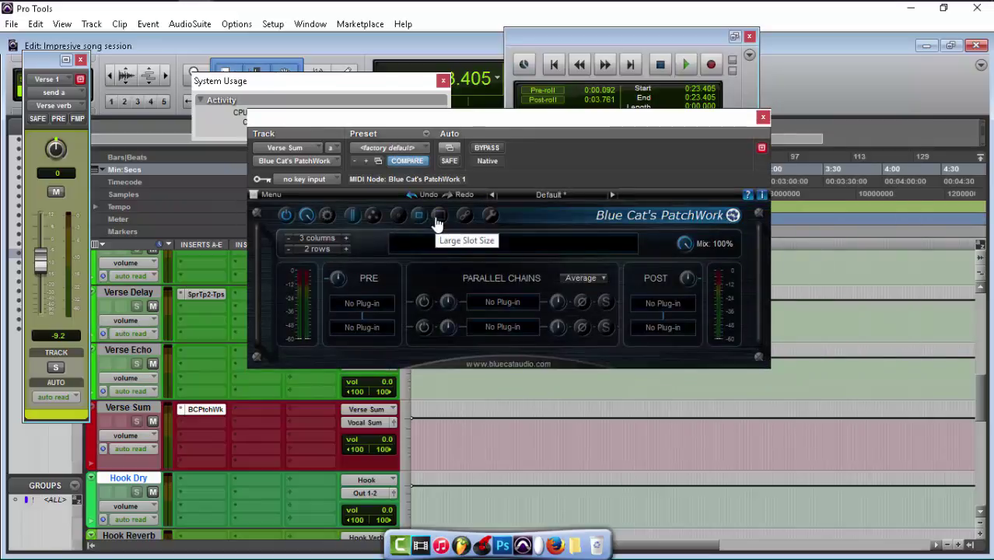
{"action": "left_click", "coordinate": [371, 216]}
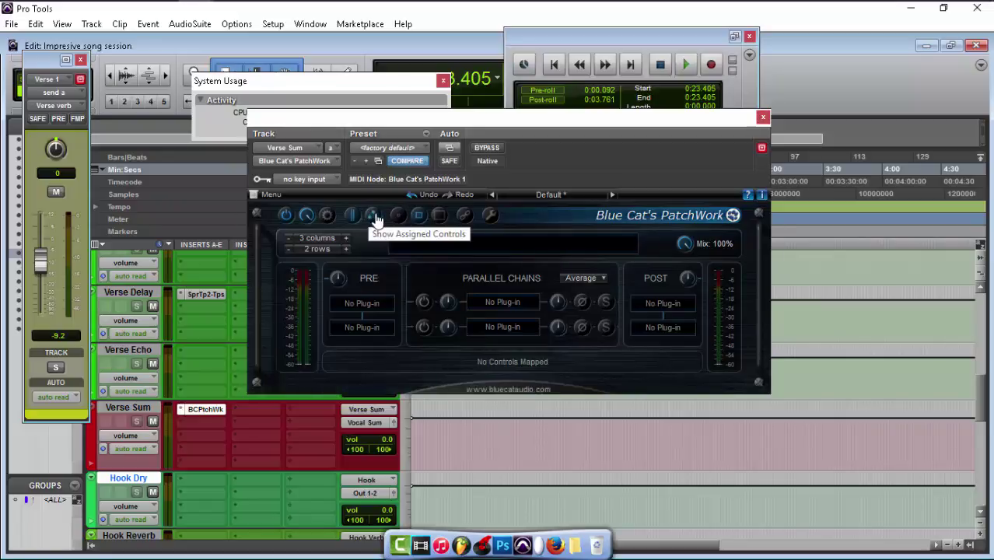
{"action": "left_click", "coordinate": [376, 218]}
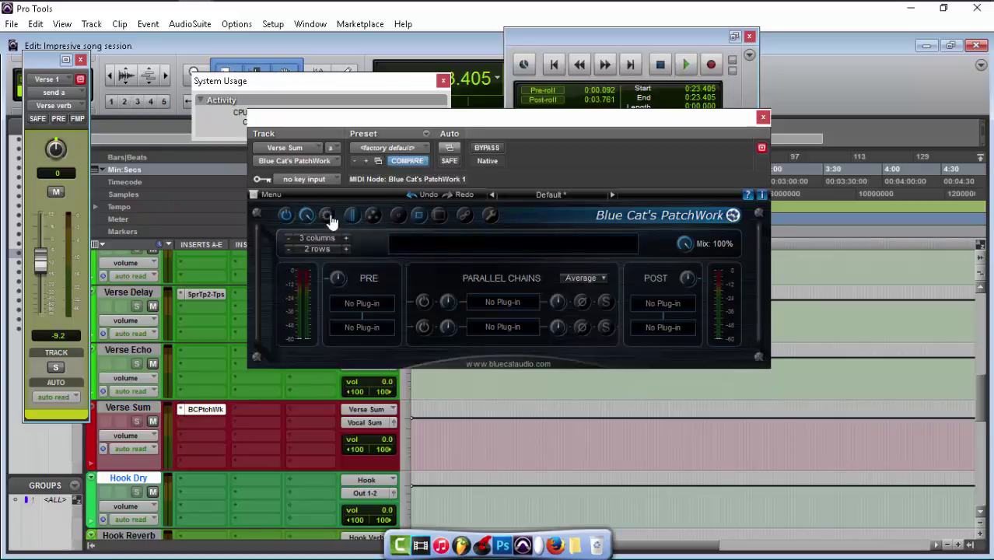
Step: Show the small settings arrows beneath PatchWork's knobs
{"action": "left_click", "coordinate": [328, 215]}
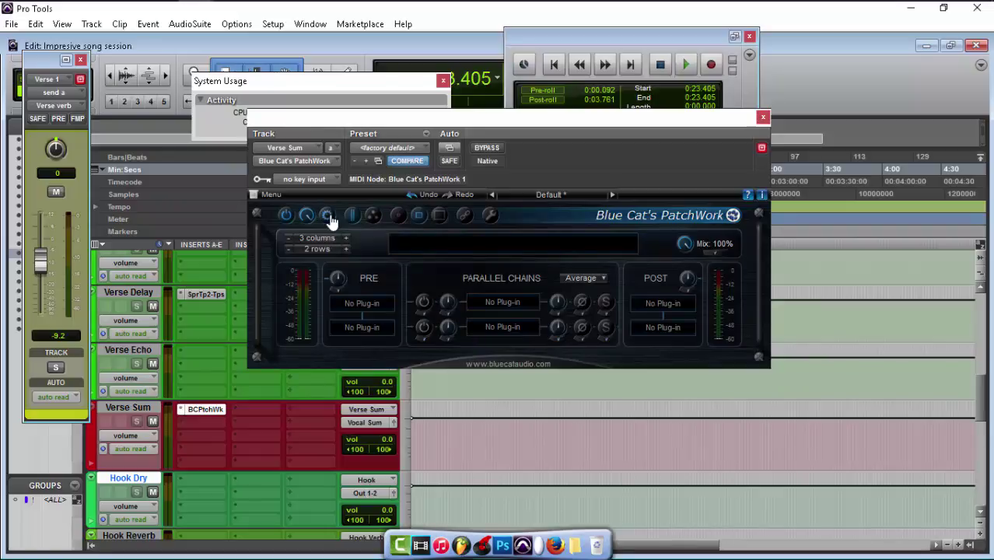
{"action": "left_click", "coordinate": [328, 215]}
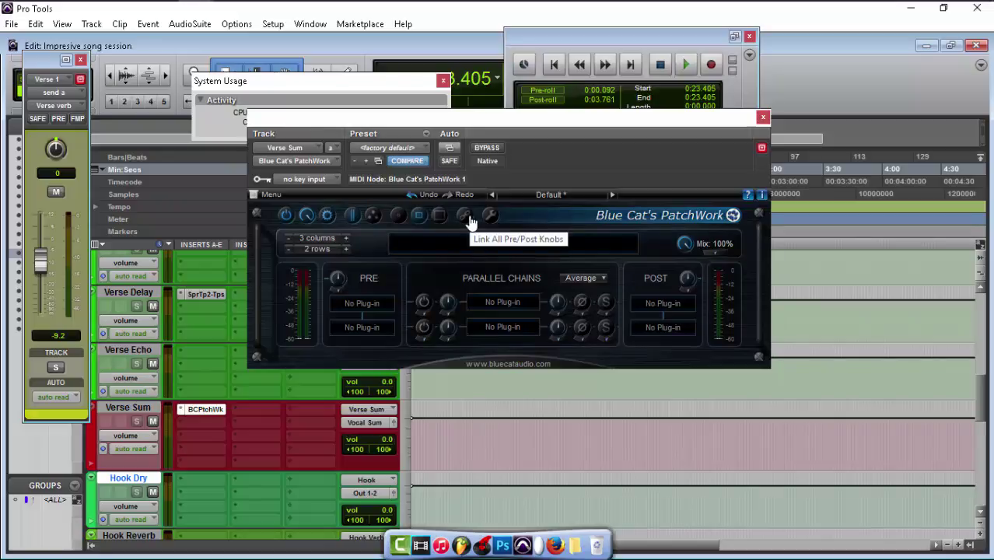
{"action": "left_click", "coordinate": [578, 197]}
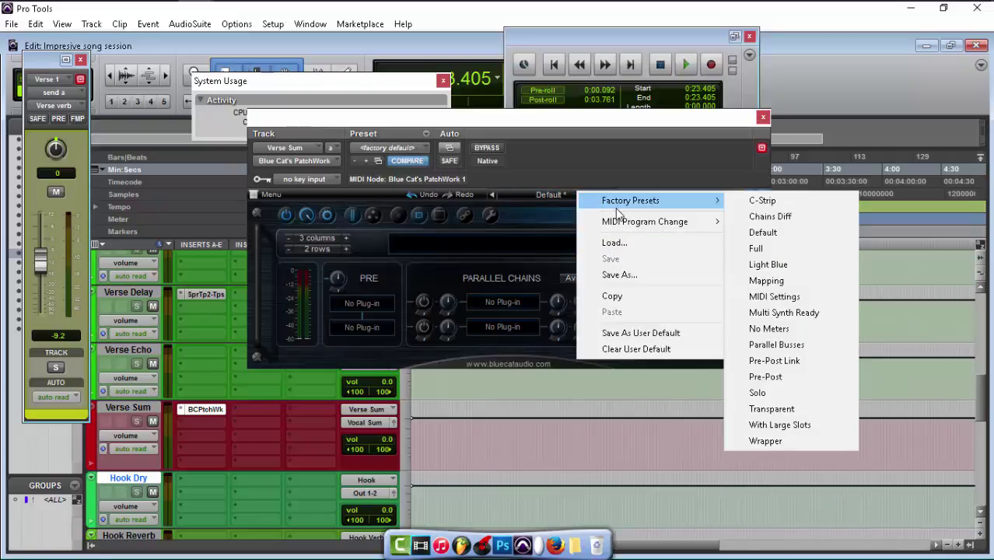
{"action": "mouse_move", "coordinate": [620, 213]}
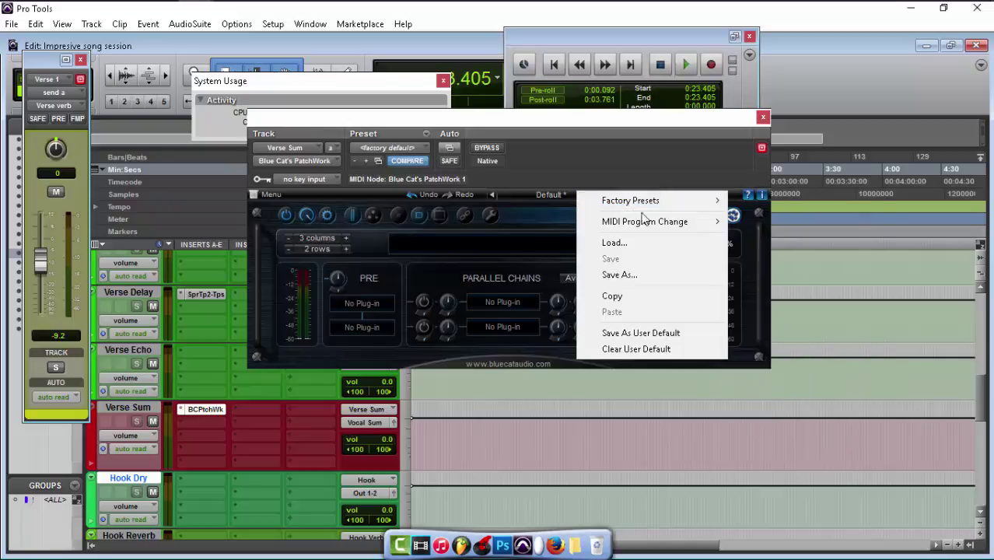
{"action": "mouse_move", "coordinate": [696, 219]}
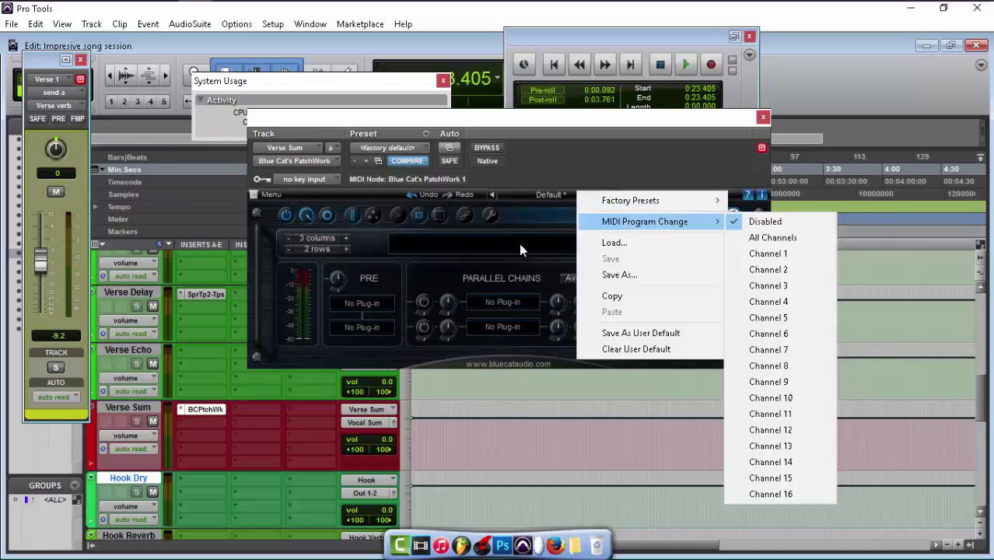
{"action": "left_click", "coordinate": [368, 247]}
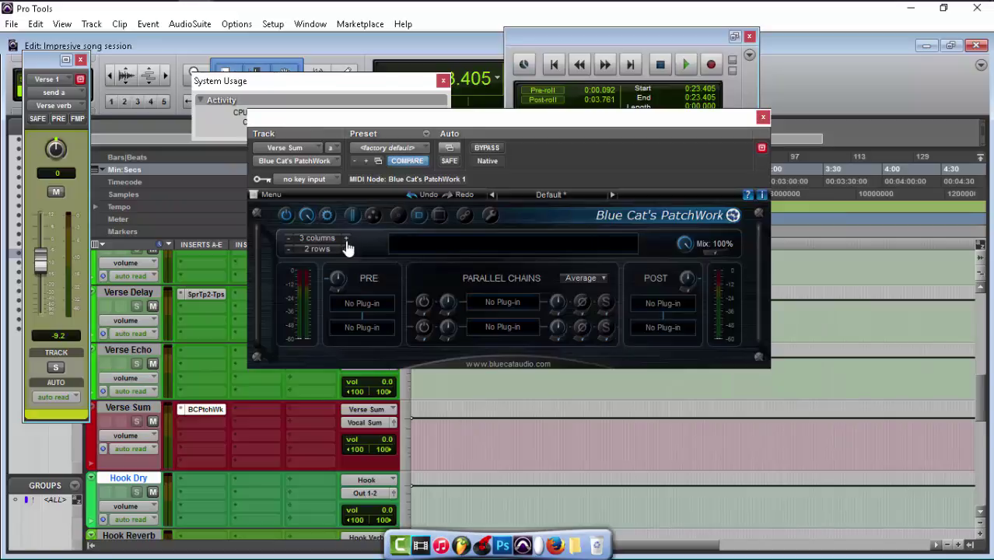
Step: Expand PatchWork's plug-in grid to 6 columns and 4 rows
{"action": "left_click", "coordinate": [346, 238]}
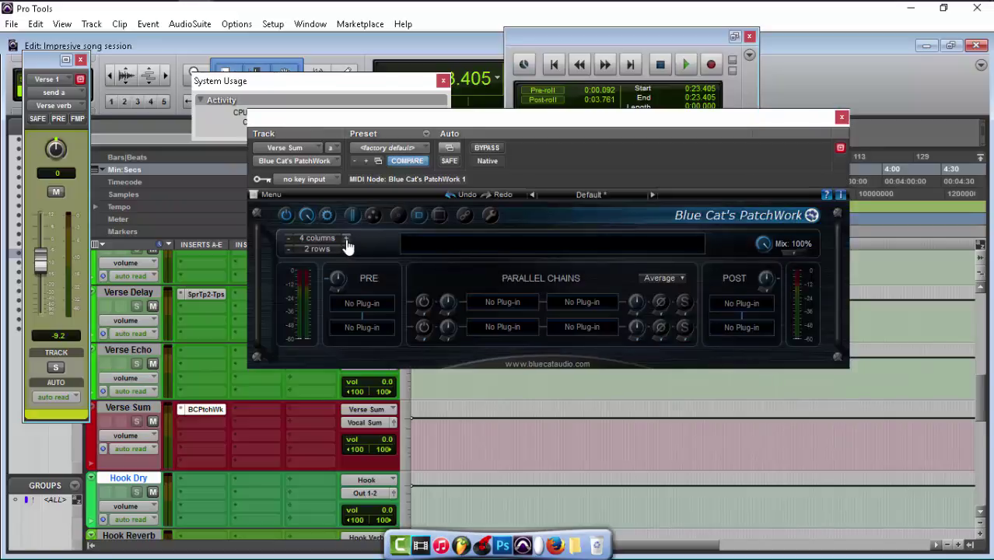
{"action": "left_click", "coordinate": [347, 243]}
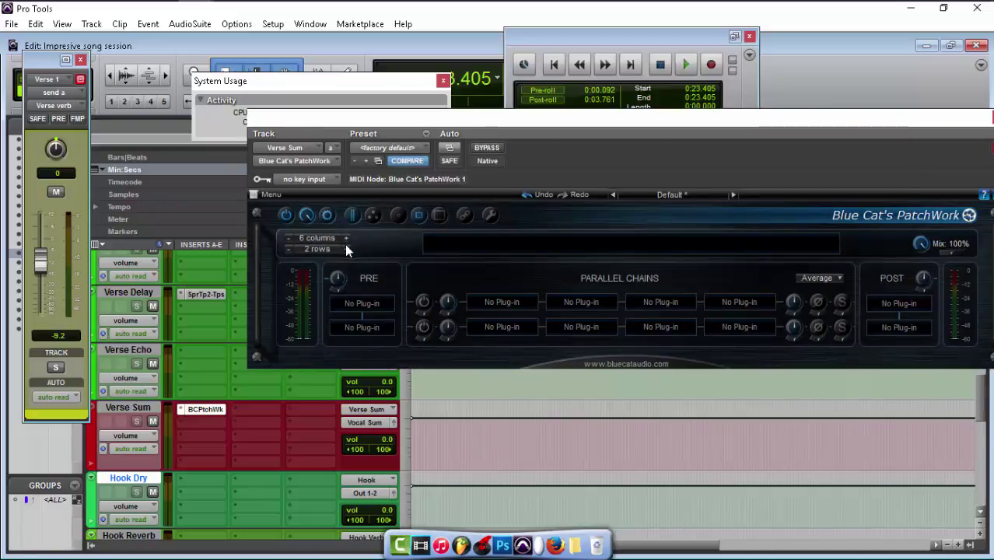
{"action": "left_click", "coordinate": [346, 250]}
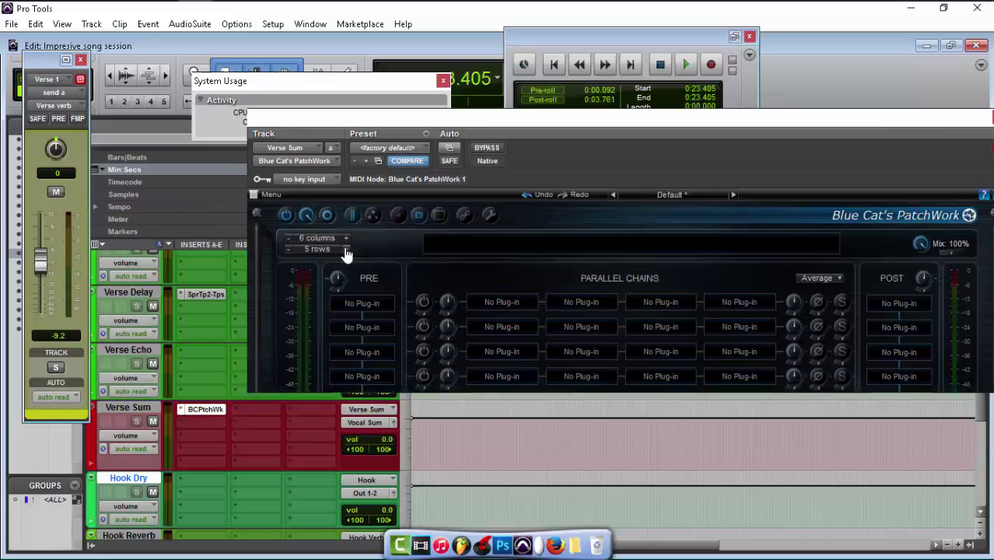
{"action": "left_click", "coordinate": [346, 250]}
{"action": "left_click", "coordinate": [347, 250]}
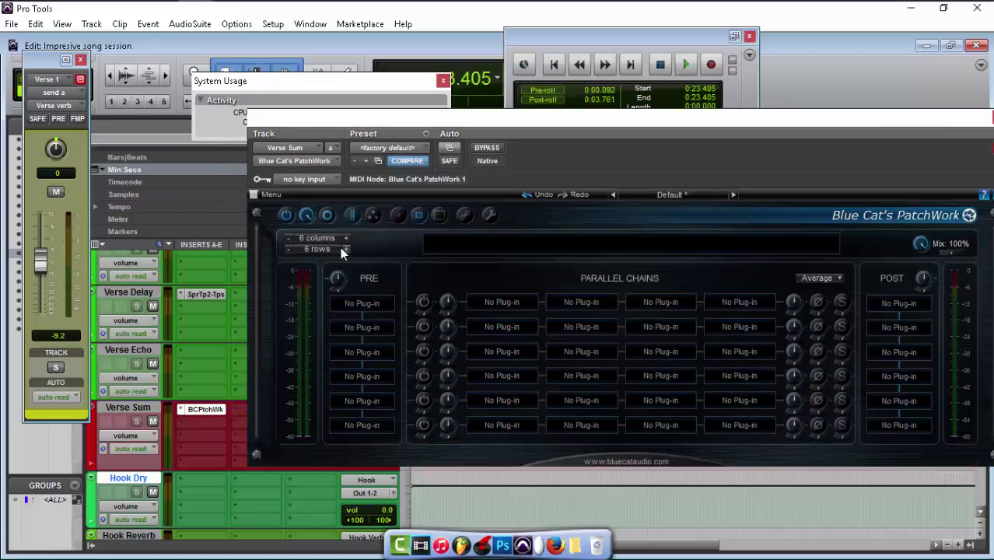
{"action": "left_click", "coordinate": [288, 250]}
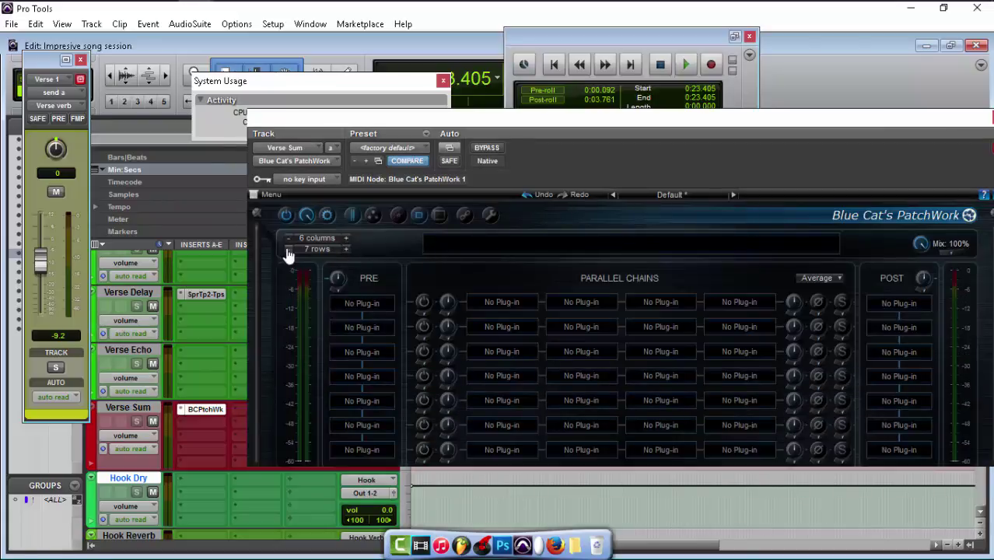
{"action": "left_click", "coordinate": [288, 249]}
{"action": "left_click", "coordinate": [288, 250]}
{"action": "left_click", "coordinate": [288, 250]}
{"action": "left_click", "coordinate": [698, 199]}
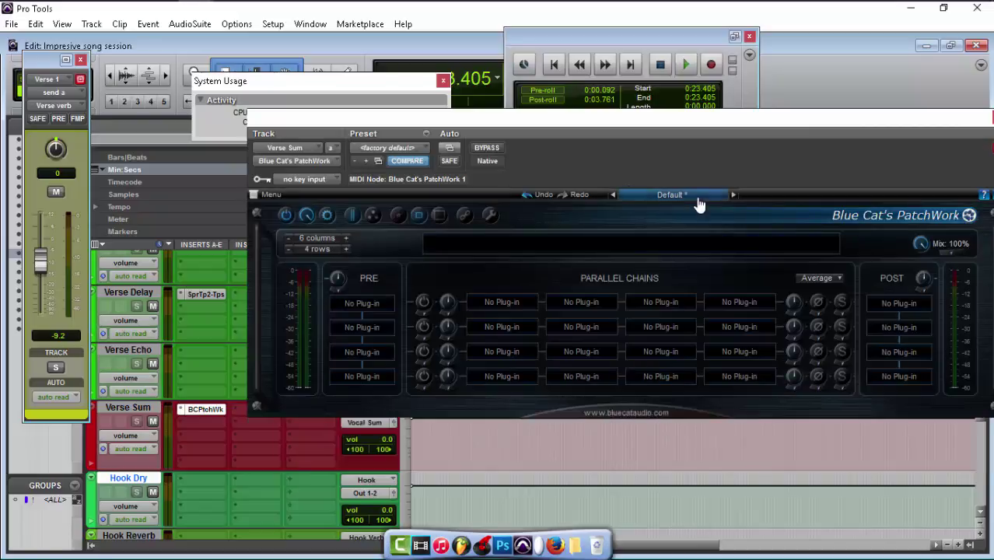
{"action": "mouse_move", "coordinate": [737, 218]}
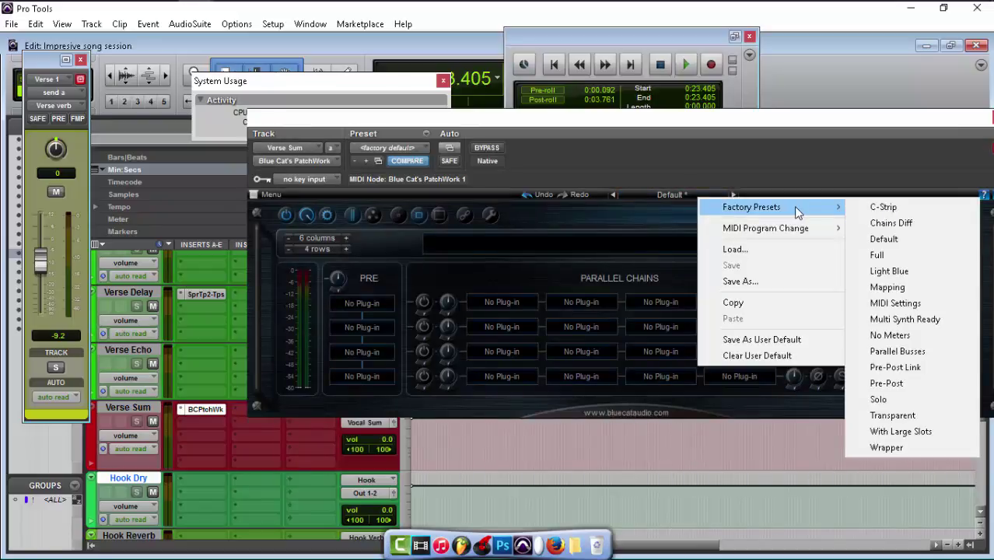
{"action": "mouse_move", "coordinate": [793, 239]}
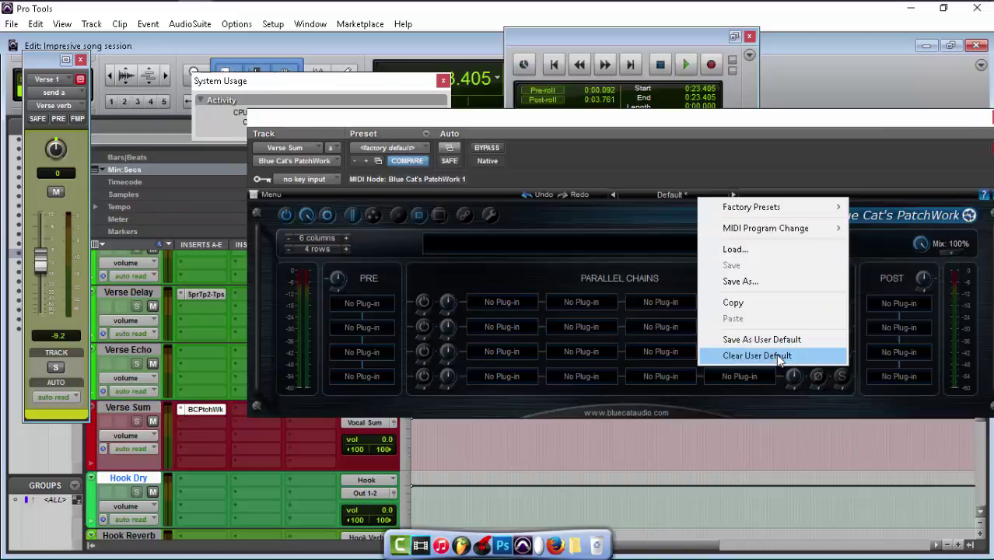
{"action": "left_click", "coordinate": [288, 243]}
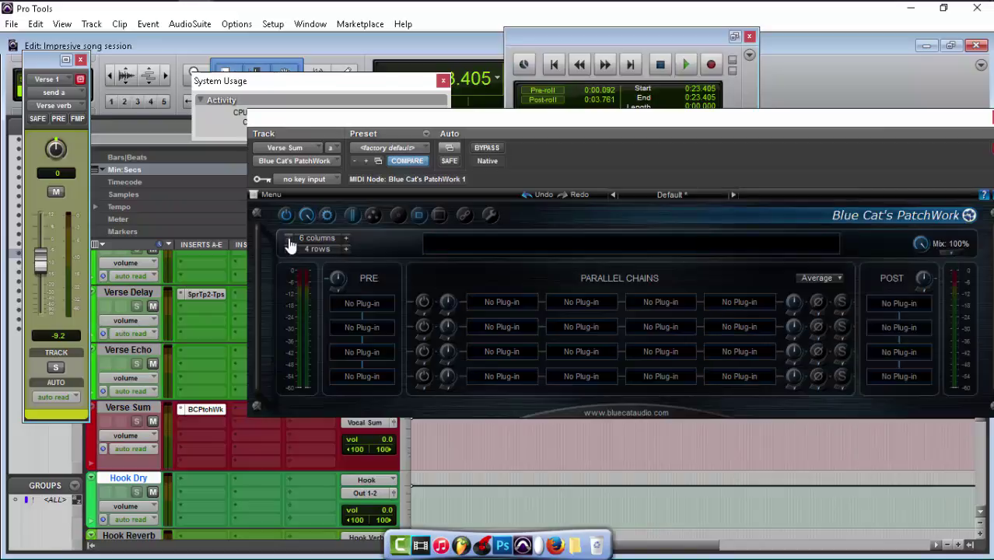
Step: Reduce PatchWork's plug-in grid to 3 columns and 3 rows
{"action": "left_click", "coordinate": [289, 239]}
{"action": "left_click", "coordinate": [289, 241]}
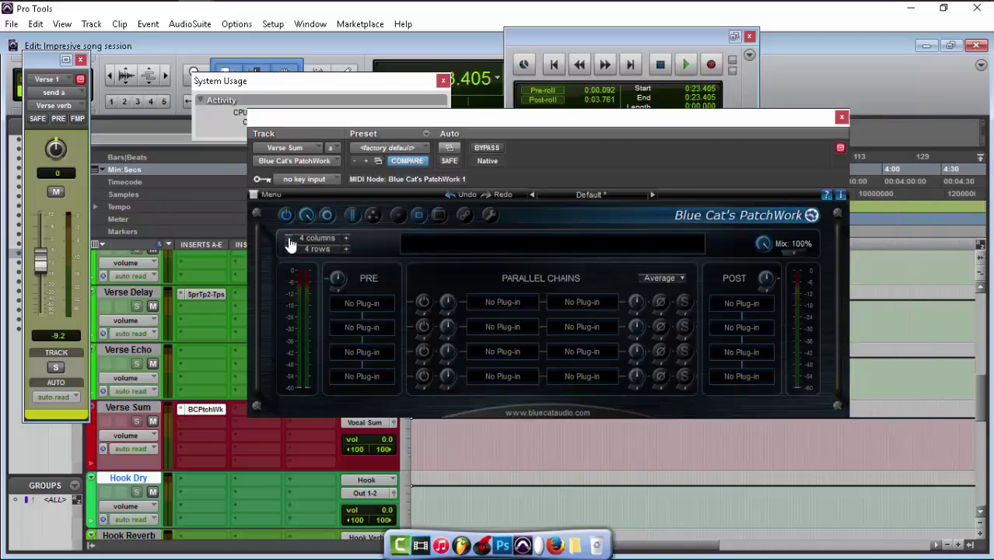
{"action": "left_click", "coordinate": [288, 239]}
{"action": "left_click", "coordinate": [289, 249]}
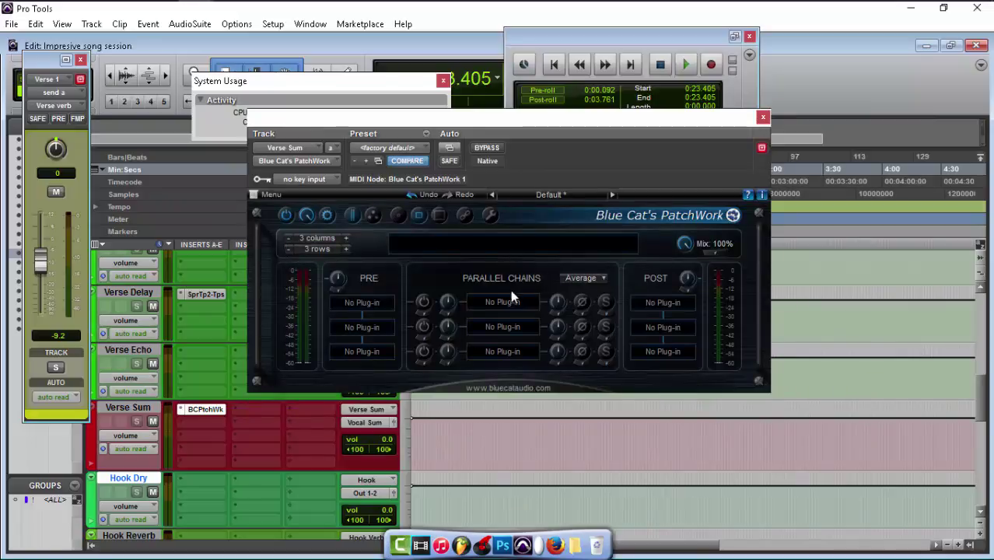
{"action": "left_click", "coordinate": [585, 278]}
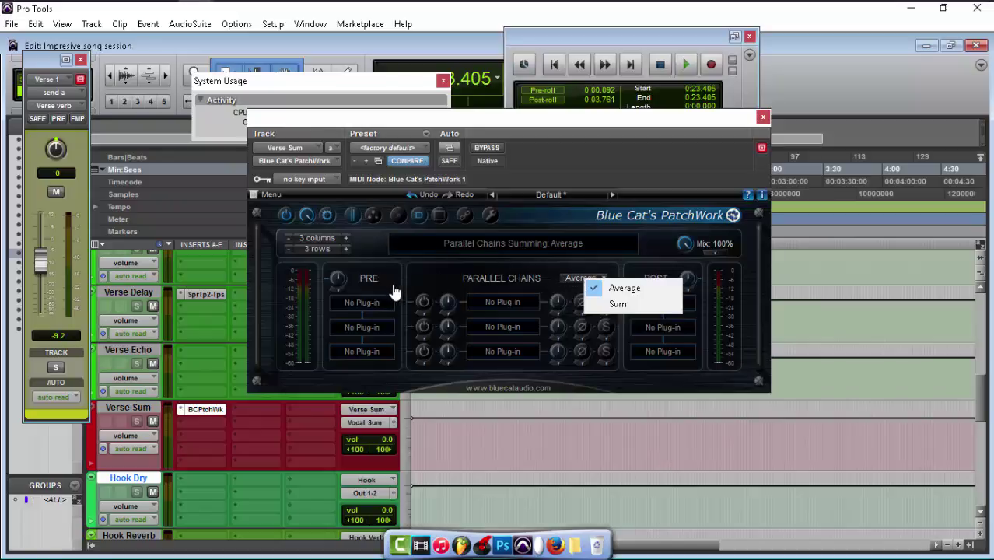
{"action": "left_click", "coordinate": [418, 284]}
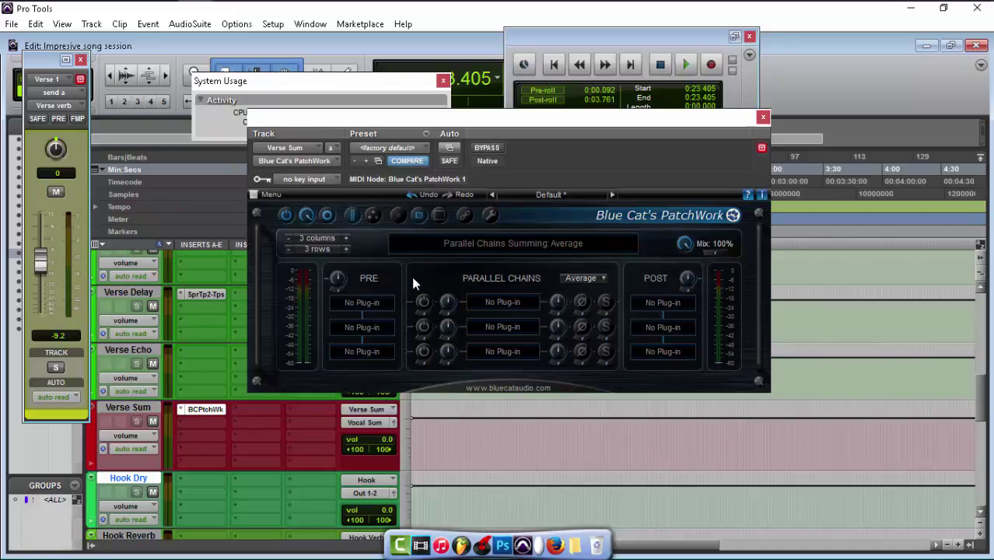
Step: Load Virtual Mix Rack.dll from the Slate Digital folder of VSTPlugIns into PatchWork's first PRE slot
{"action": "left_click", "coordinate": [366, 313]}
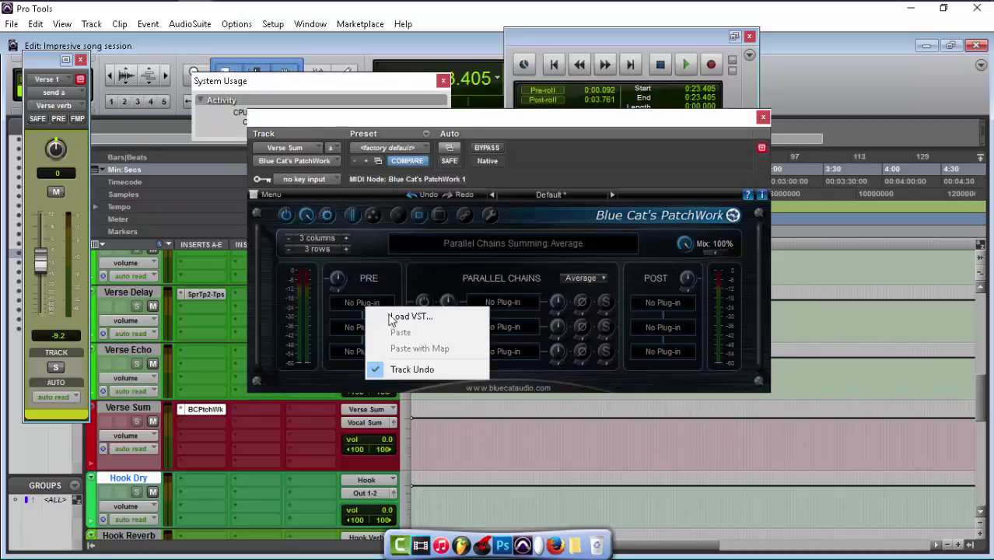
{"action": "left_click", "coordinate": [393, 316]}
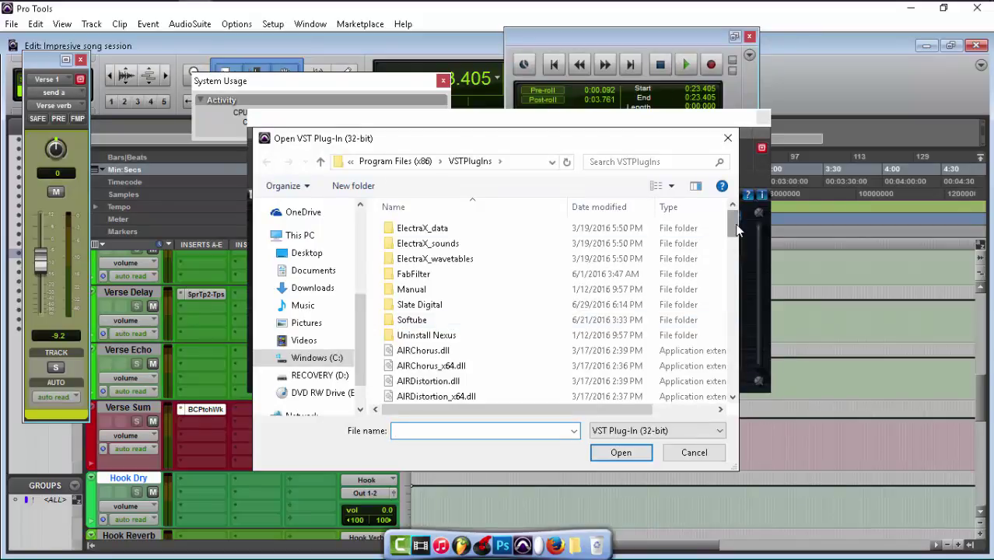
{"action": "mouse_move", "coordinate": [736, 228]}
{"action": "left_mouse_down"}
{"action": "mouse_move", "coordinate": [727, 395]}
{"action": "mouse_move", "coordinate": [710, 290]}
{"action": "mouse_move", "coordinate": [728, 210]}
{"action": "left_mouse_up"}
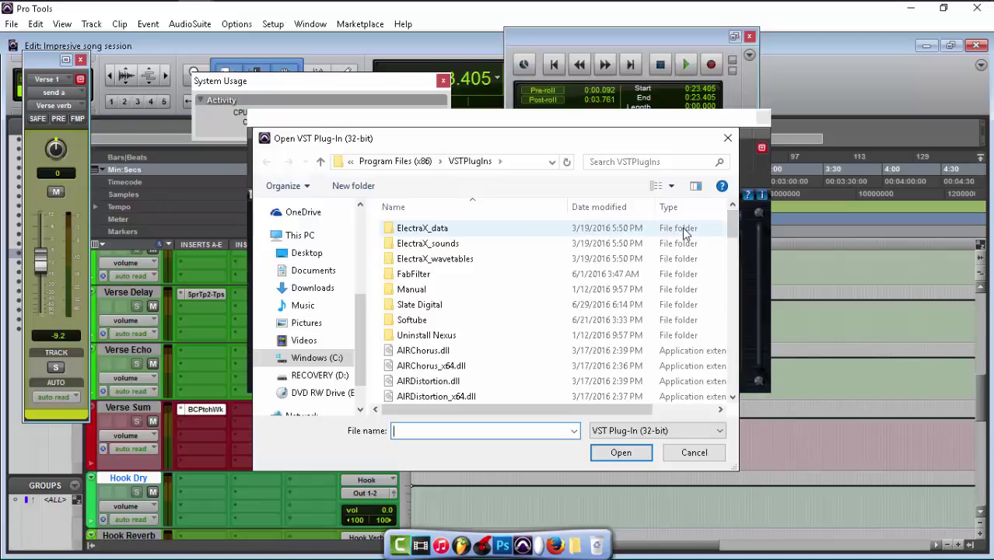
{"action": "left_click_drag", "start_coordinate": [731, 224], "coordinate": [722, 248]}
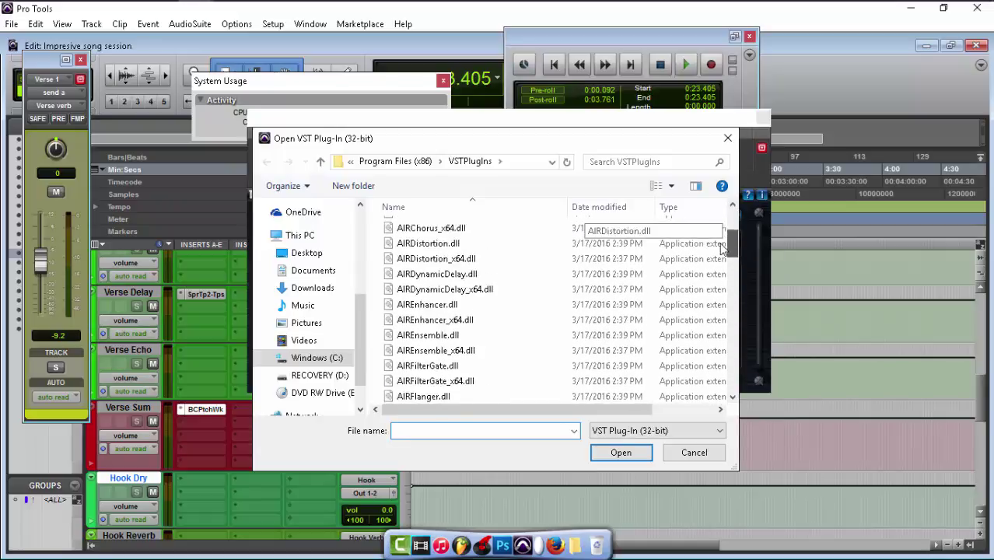
{"action": "scroll", "coordinate": [722, 247], "scroll_direction": "up", "scroll_amount": 3}
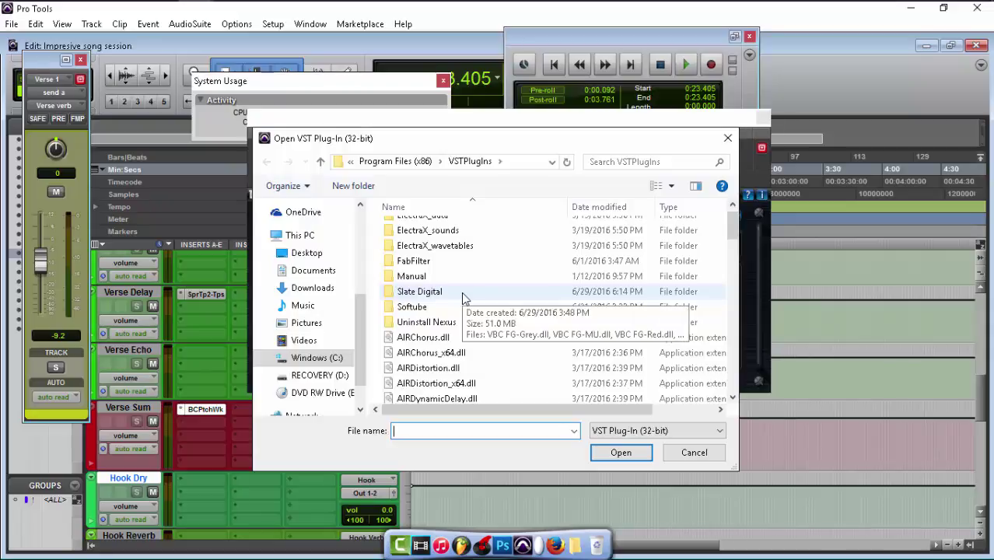
{"action": "left_click", "coordinate": [461, 291]}
{"action": "double_click", "coordinate": [465, 298]}
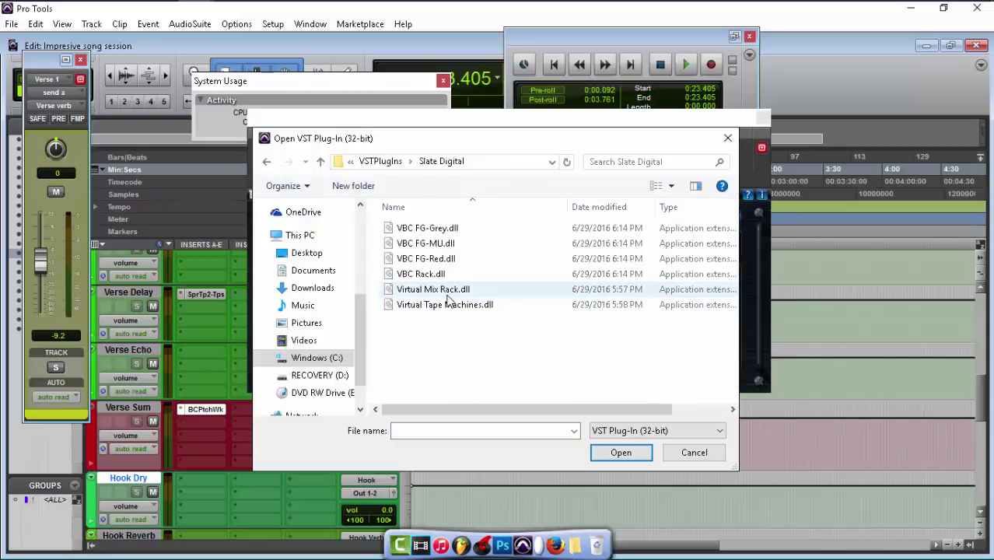
{"action": "left_click", "coordinate": [447, 294]}
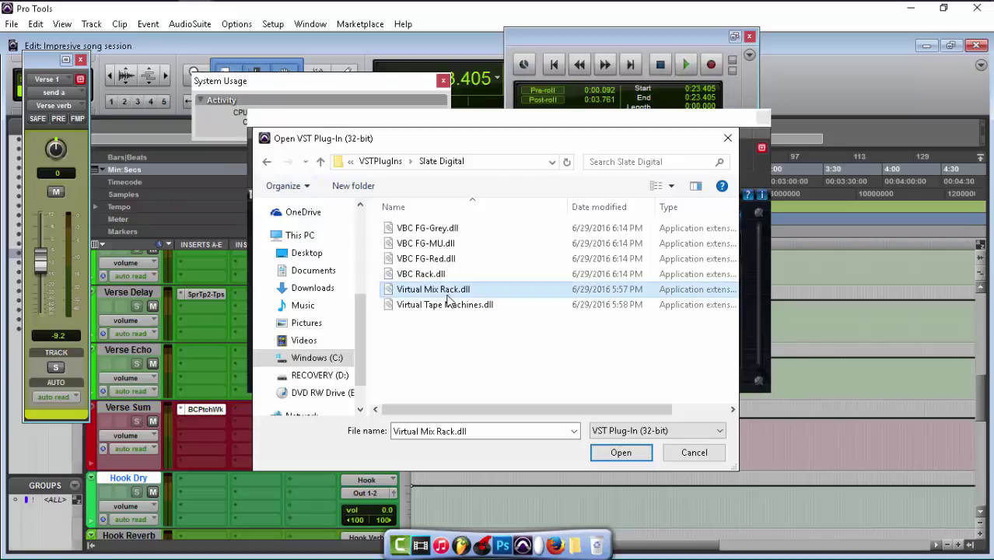
{"action": "double_click", "coordinate": [509, 289]}
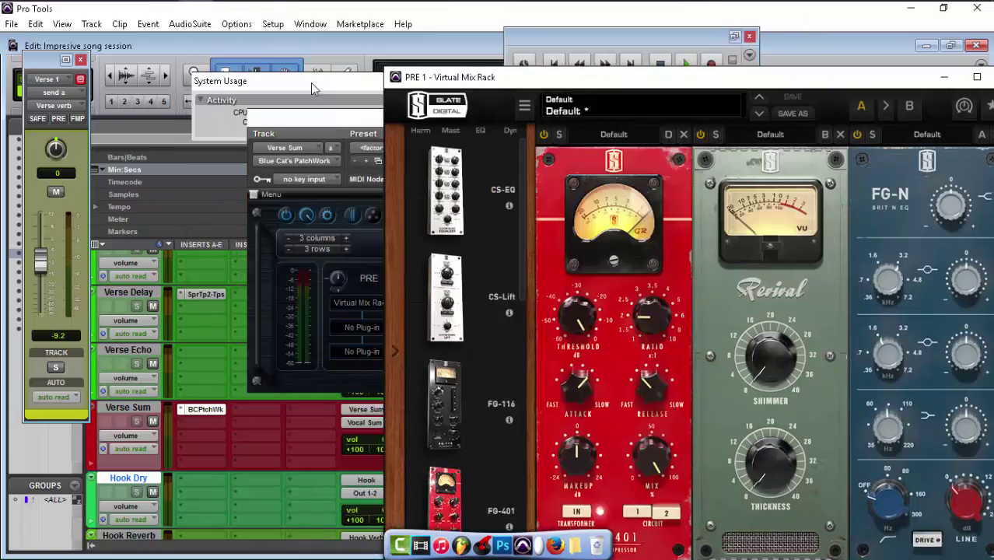
Step: Minimize the Virtual Mix Rack window and close the PatchWork window
{"action": "left_click", "coordinate": [310, 83]}
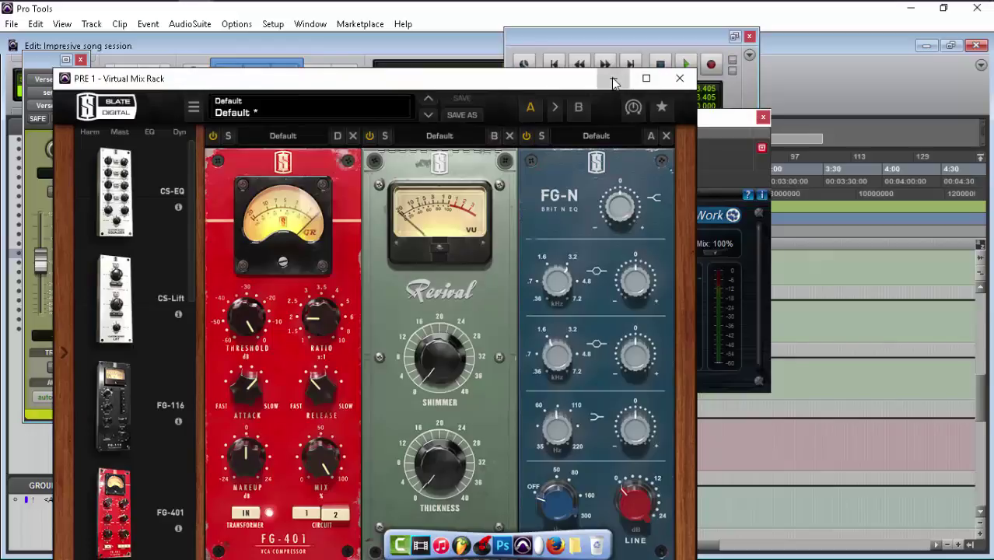
{"action": "left_click", "coordinate": [614, 81]}
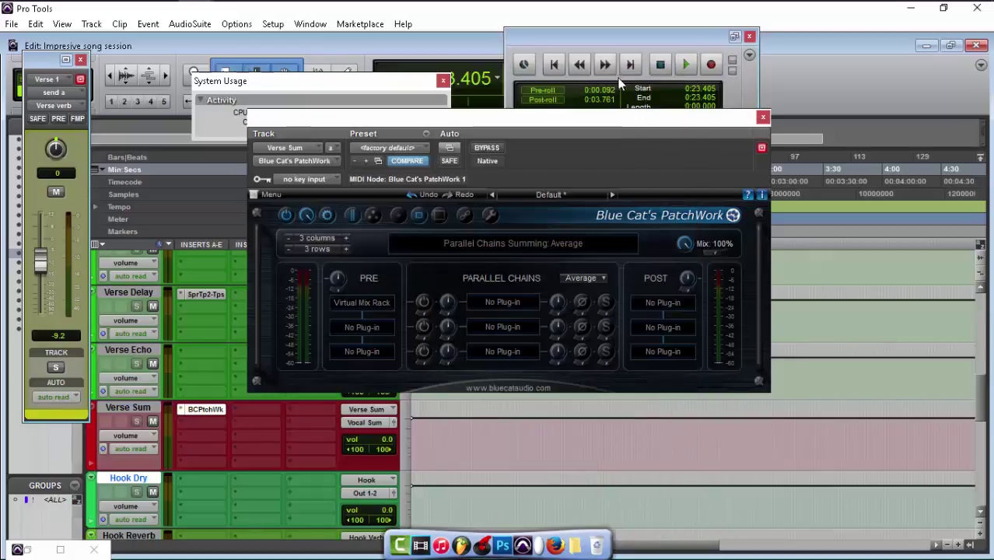
{"action": "left_click", "coordinate": [763, 117]}
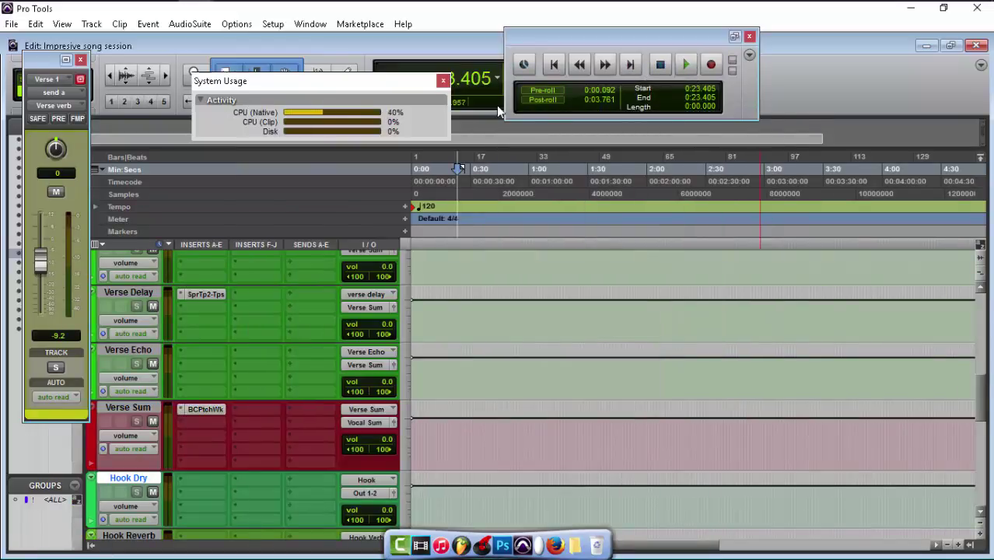
Step: Show the Mix window and look through the channel strips from the Verse tracks to the print tracks
{"action": "left_click", "coordinate": [313, 23]}
{"action": "left_click", "coordinate": [336, 100]}
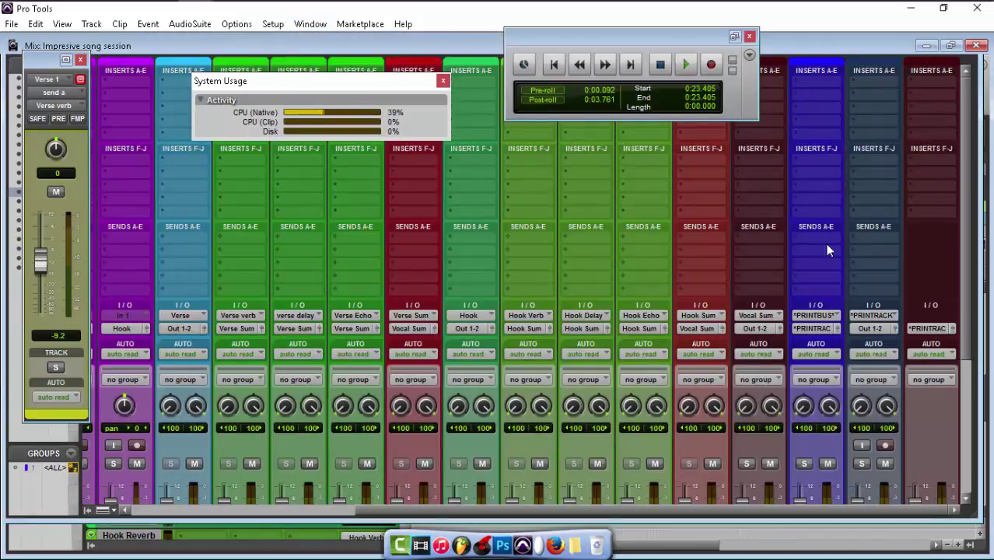
{"action": "left_click", "coordinate": [934, 48]}
{"action": "left_click_drag", "start_coordinate": [652, 551], "coordinate": [270, 551]}
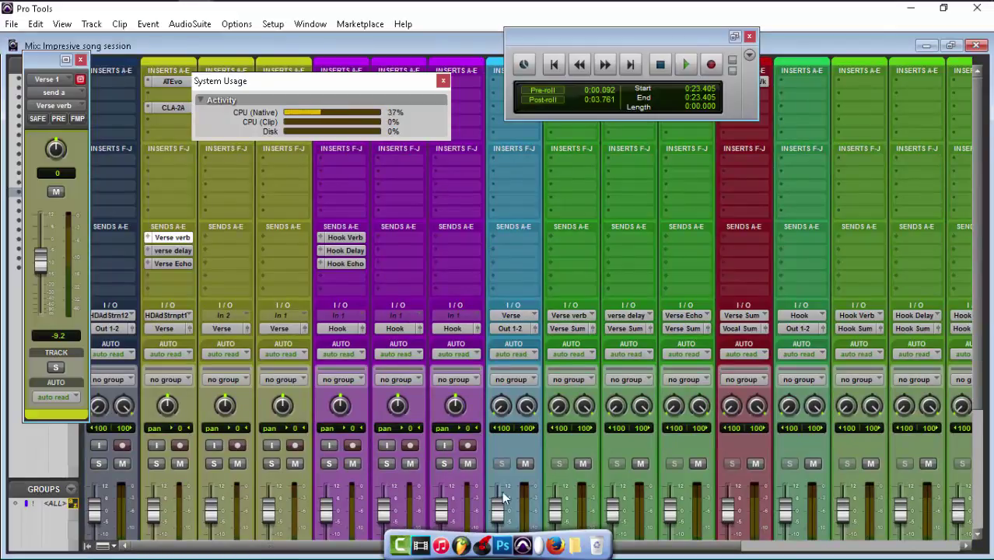
{"action": "scroll", "coordinate": [494, 506], "scroll_direction": "right", "scroll_amount": 6}
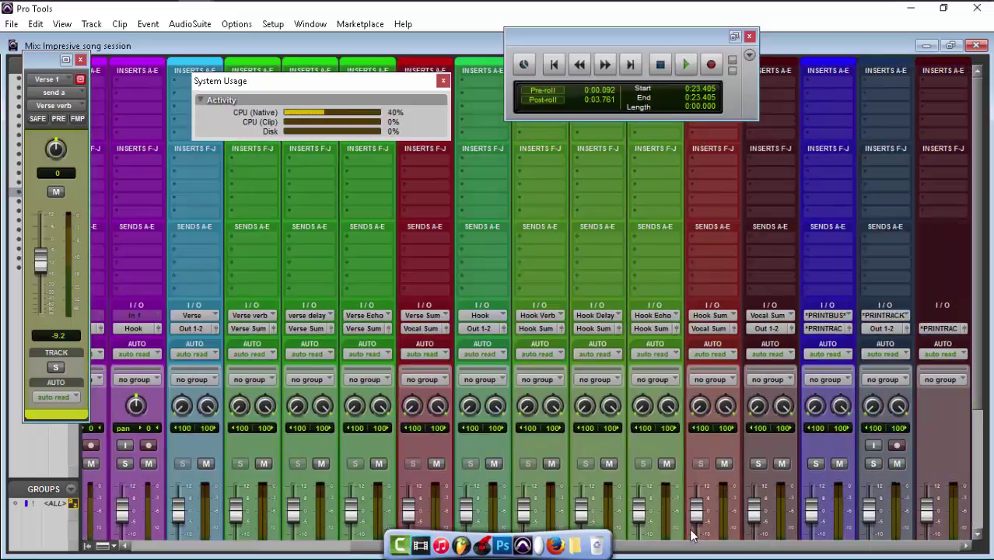
{"action": "scroll", "coordinate": [229, 520], "scroll_direction": "left", "scroll_amount": 5}
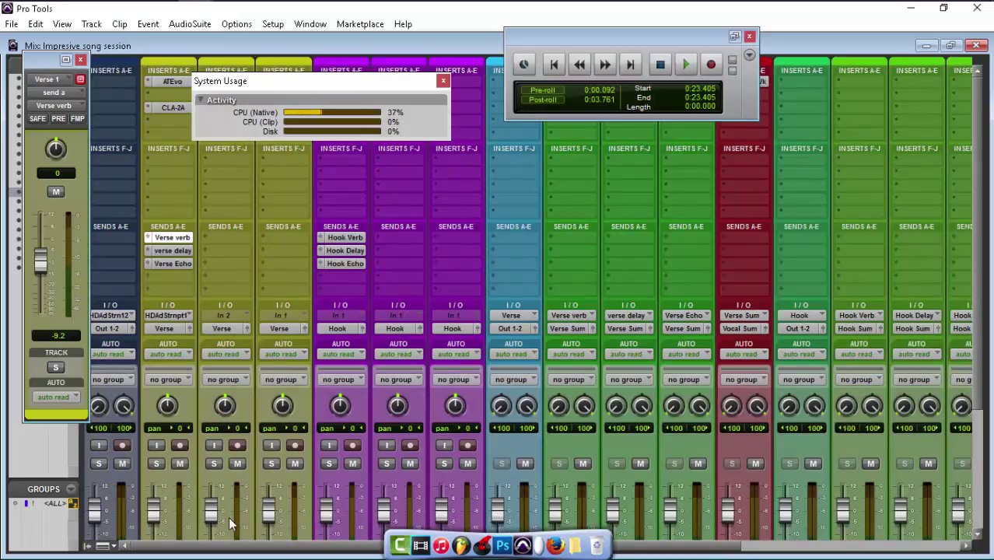
Step: Move the System Usage and Transport windows off the inserts of the Verse 1, VerseRevrb, Verse Delay and Verse Sum channels
{"action": "left_click_drag", "start_coordinate": [305, 83], "coordinate": [451, 91]}
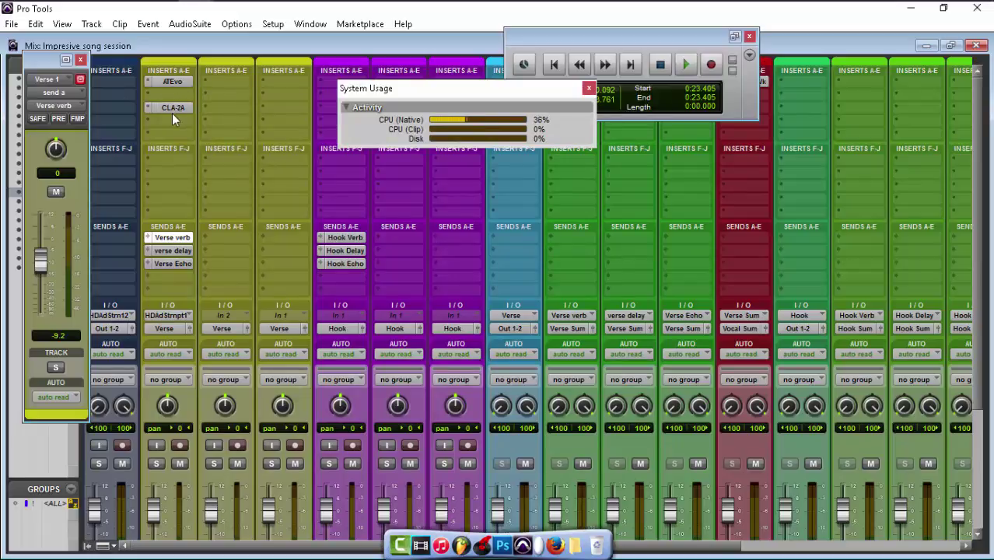
{"action": "left_click_drag", "start_coordinate": [613, 34], "coordinate": [580, 169]}
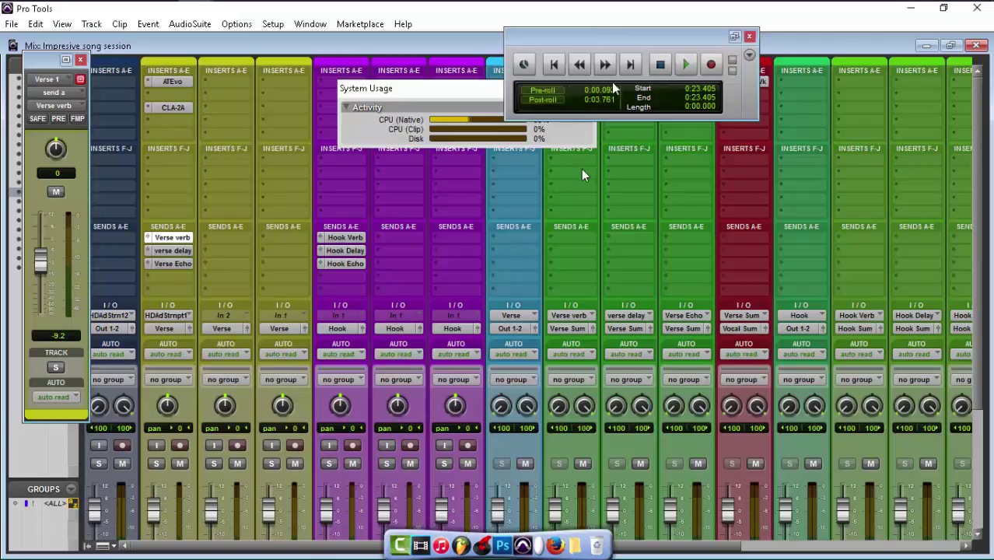
{"action": "left_click_drag", "start_coordinate": [550, 88], "coordinate": [554, 129]}
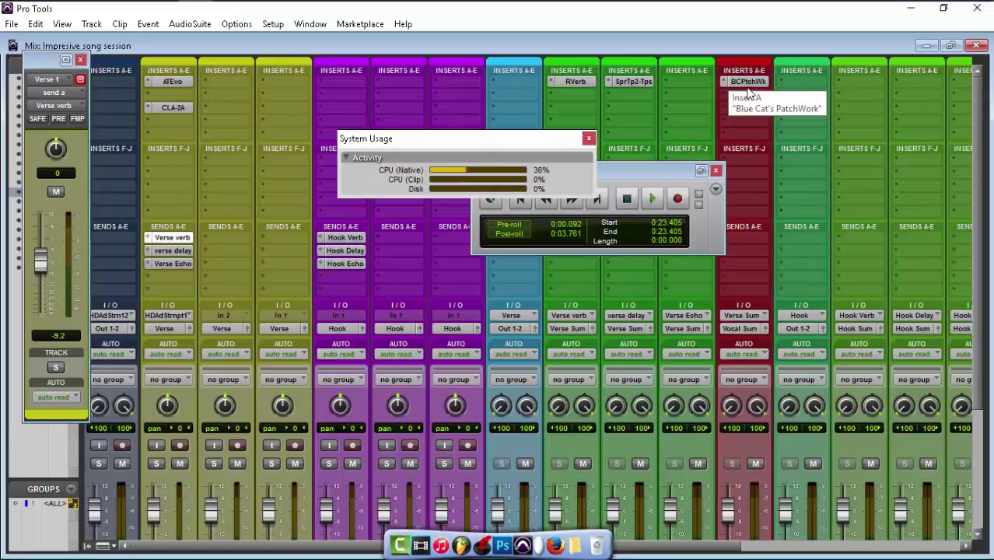
{"action": "left_click_drag", "start_coordinate": [631, 176], "coordinate": [686, 108]}
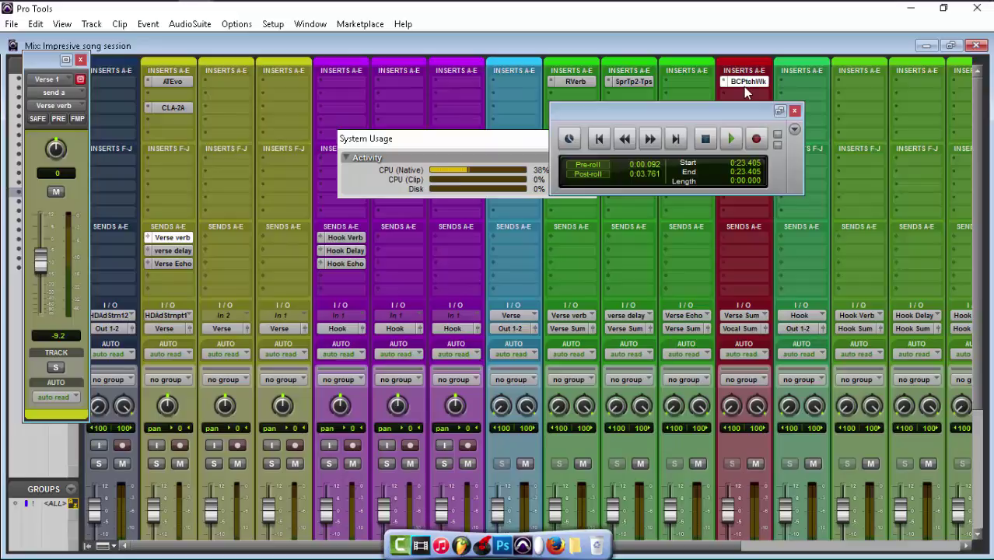
Step: Reopen PatchWork from the Verse Sum insert and move the Virtual Mix Rack window up so its modules fit on screen
{"action": "left_click", "coordinate": [743, 84]}
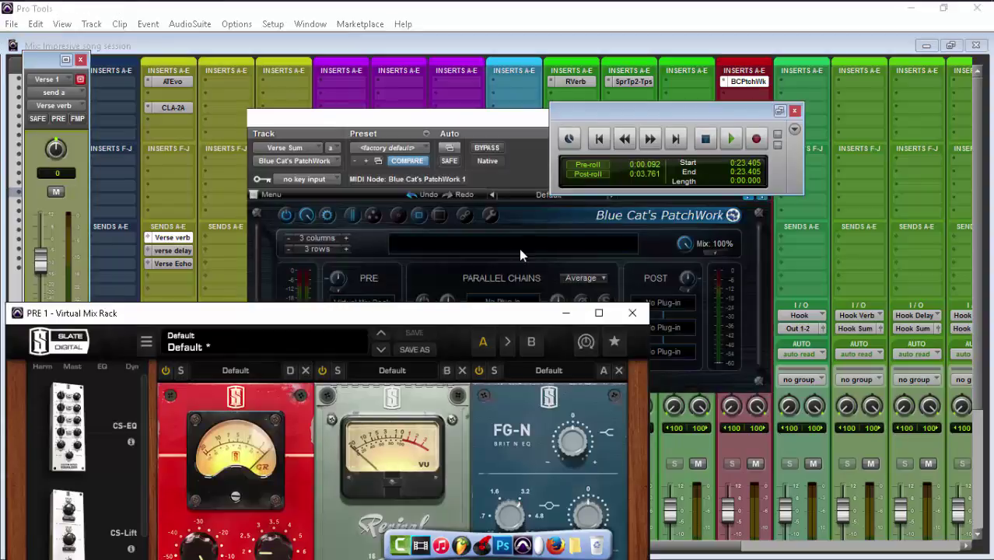
{"action": "left_click_drag", "start_coordinate": [476, 314], "coordinate": [546, 75]}
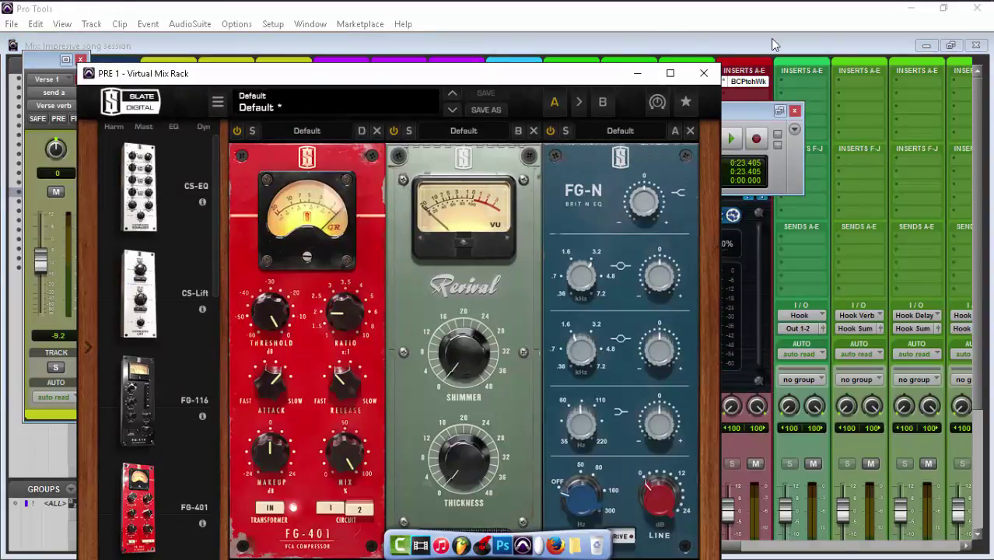
Step: Switch to the Edit window and minimize the Virtual Mix Rack window
{"action": "key", "text": "ctrl+="}
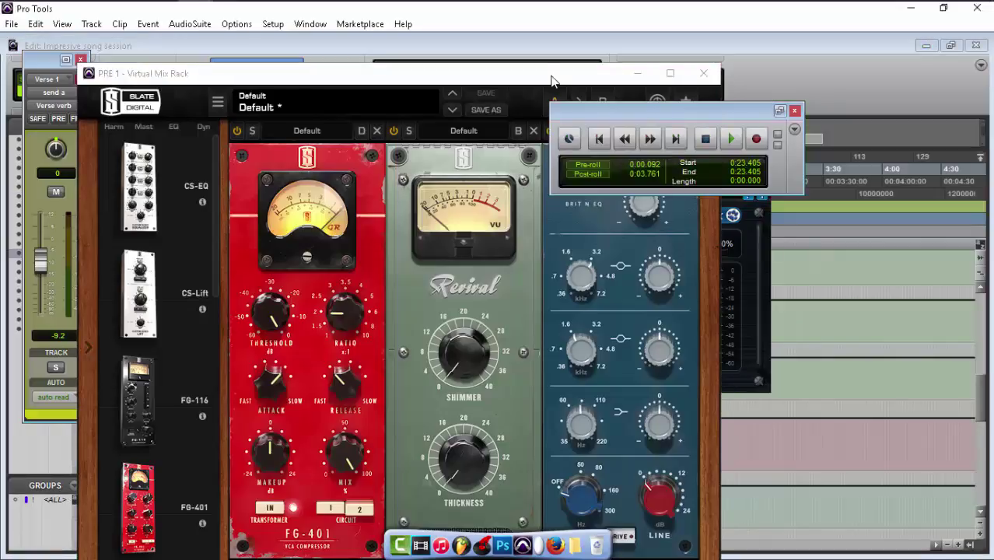
{"action": "left_click_drag", "start_coordinate": [491, 67], "coordinate": [740, 56]}
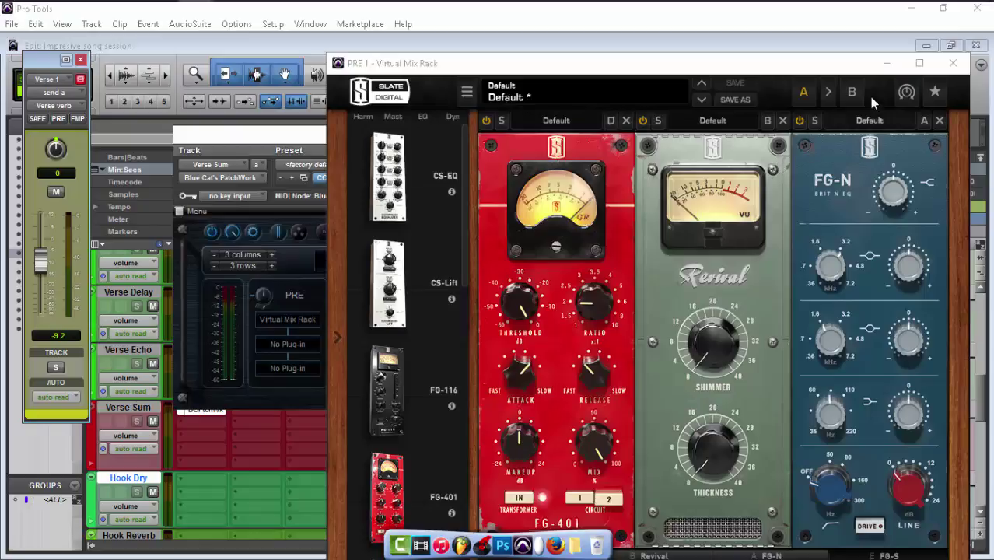
{"action": "left_click", "coordinate": [887, 63]}
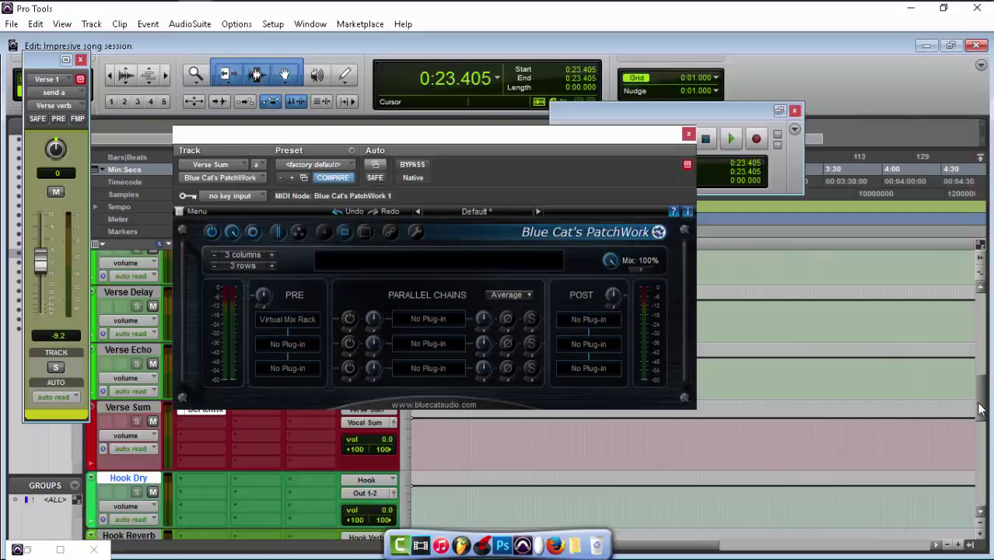
Step: Move the PatchWork window away from the track controls and place the edit cursor at 0:25.263 in the Verse 1 clip
{"action": "scroll", "coordinate": [911, 235], "scroll_direction": "up", "scroll_amount": 10}
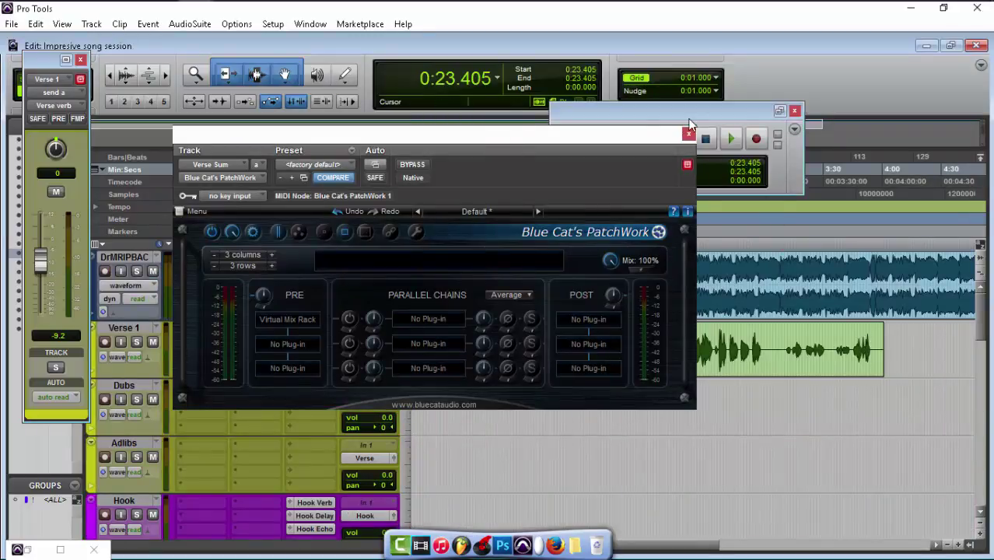
{"action": "left_click_drag", "start_coordinate": [560, 140], "coordinate": [890, 96]}
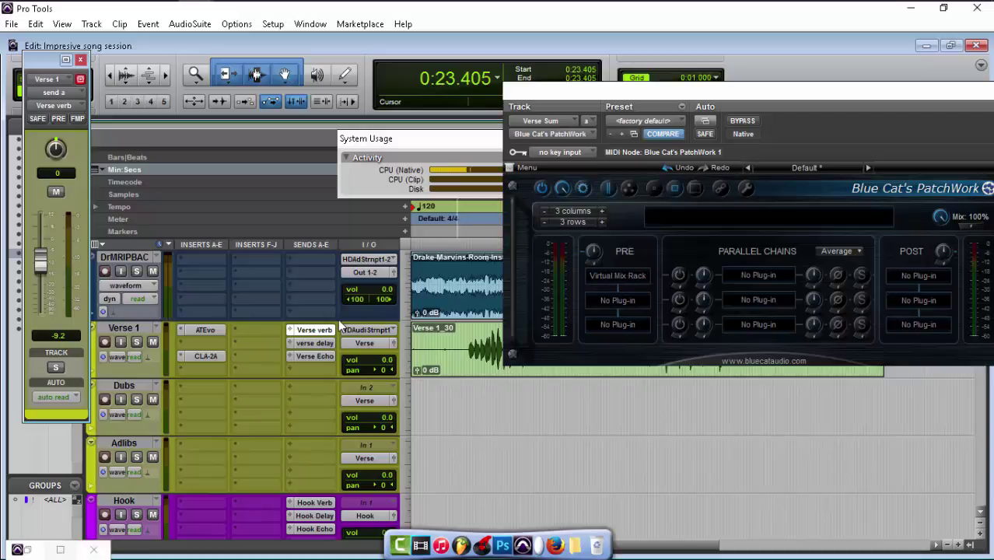
{"action": "left_click", "coordinate": [460, 342]}
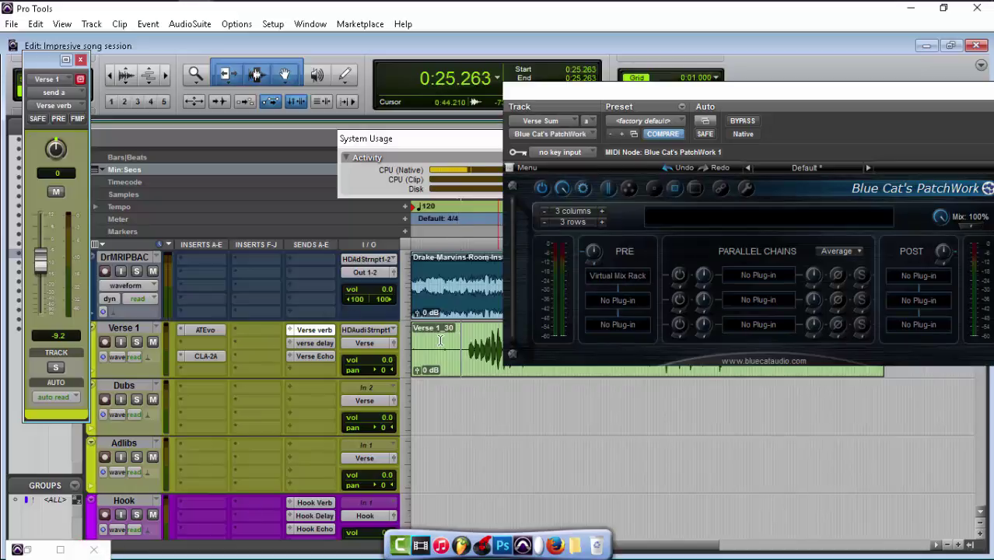
{"action": "left_click", "coordinate": [311, 23]}
{"action": "left_click", "coordinate": [311, 103]}
{"action": "left_click", "coordinate": [60, 549]}
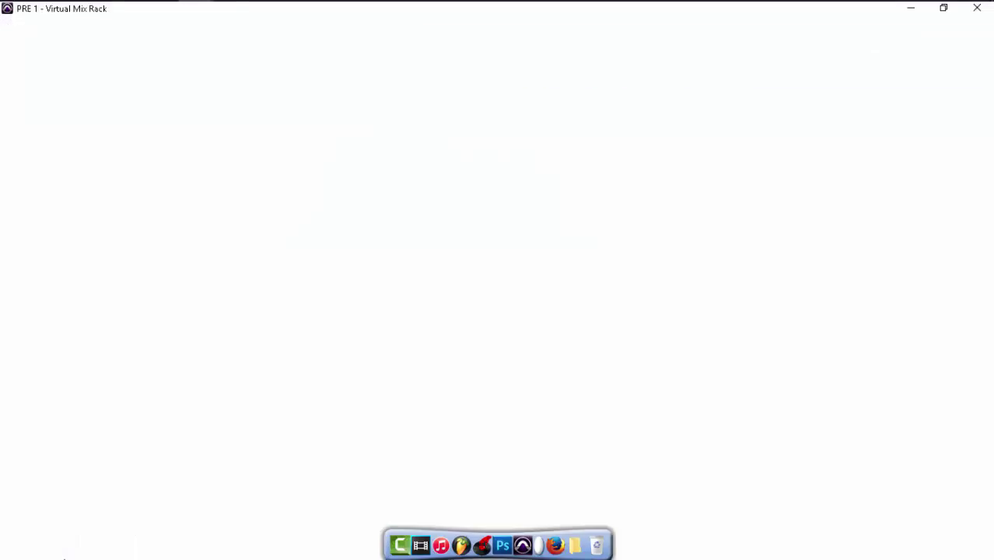
{"action": "left_click", "coordinate": [943, 9]}
{"action": "left_click", "coordinate": [885, 64]}
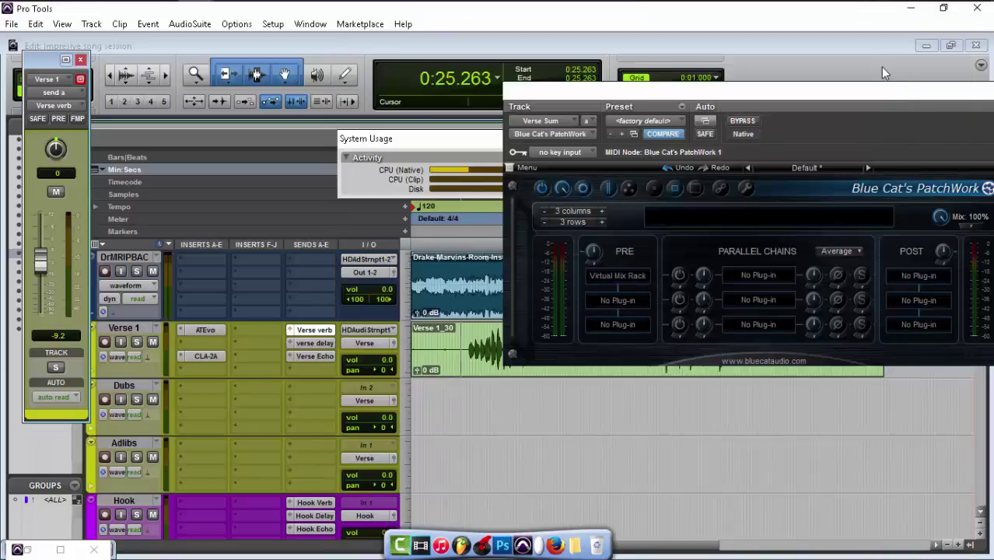
{"action": "left_click", "coordinate": [310, 24]}
{"action": "key", "text": "Escape"}
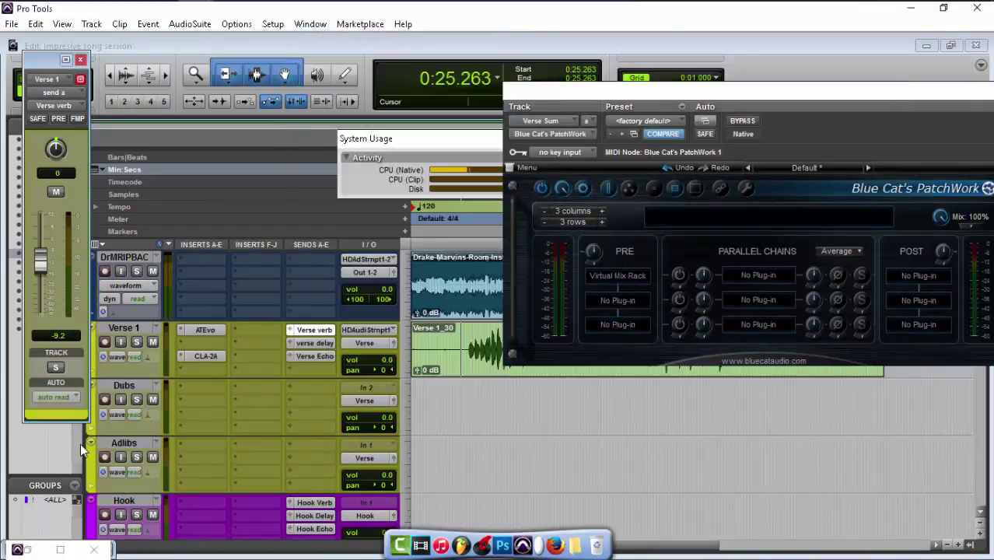
Step: Uncover and restore the minimized Mix window, leaving Virtual Mix Rack minimized
{"action": "left_click", "coordinate": [62, 550]}
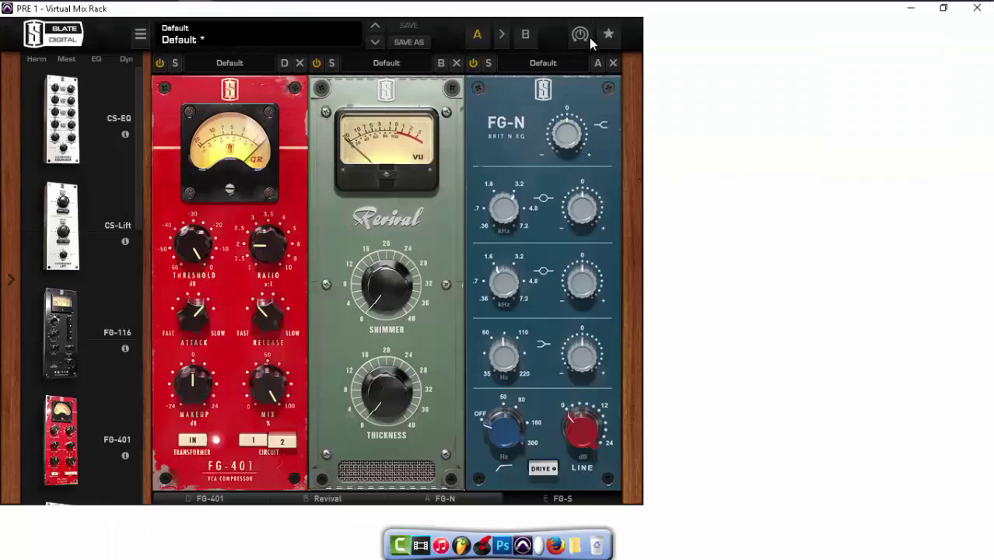
{"action": "double_click", "coordinate": [288, 16]}
{"action": "left_click", "coordinate": [77, 550]}
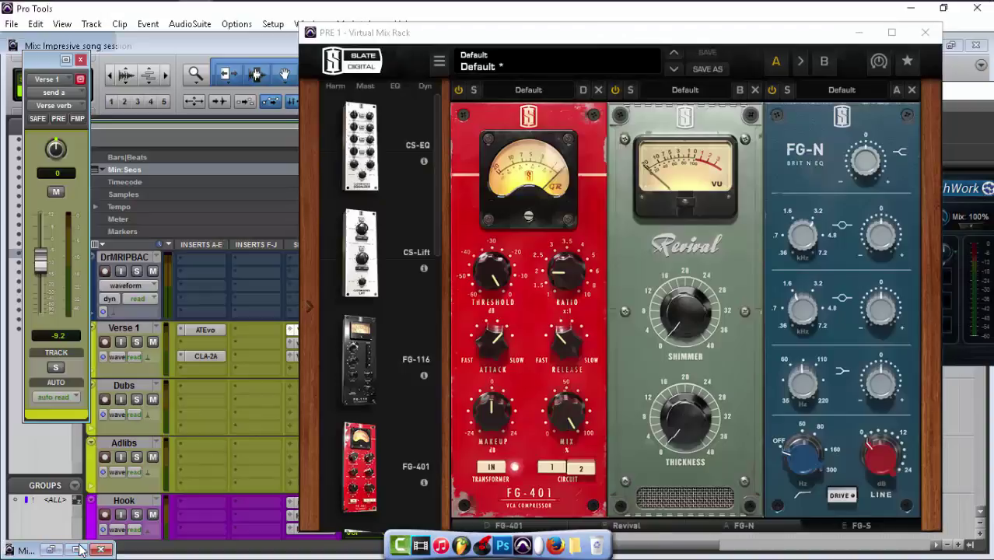
{"action": "left_click", "coordinate": [860, 33]}
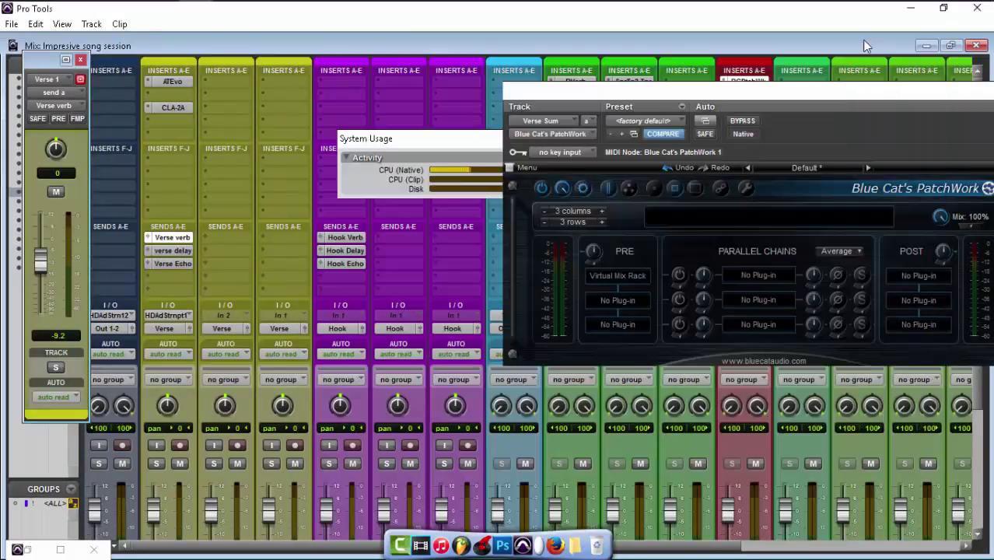
Step: Close the PatchWork and Transport windows and move System Usage aside to review the mixer's faders and inserts
{"action": "left_click_drag", "start_coordinate": [850, 90], "coordinate": [699, 92]}
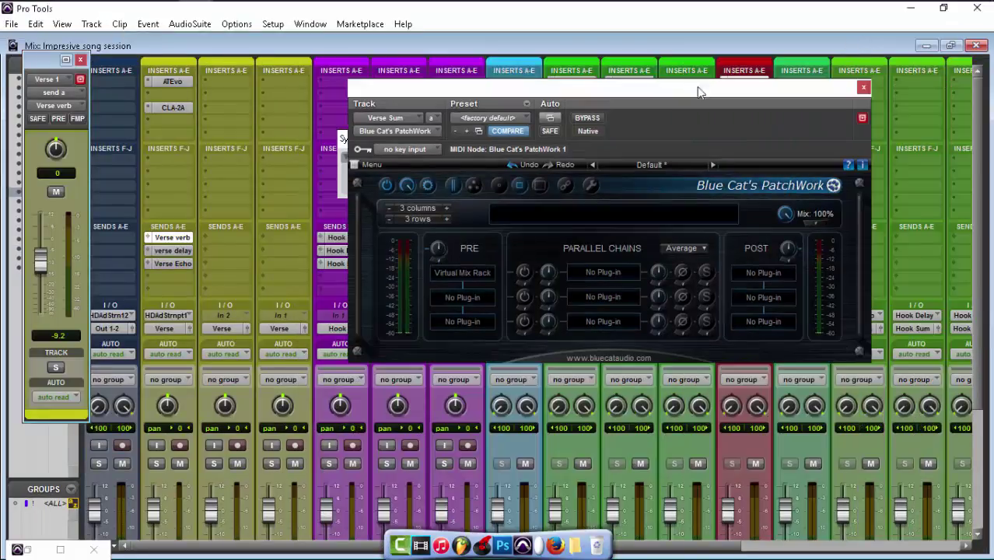
{"action": "left_click", "coordinate": [864, 87]}
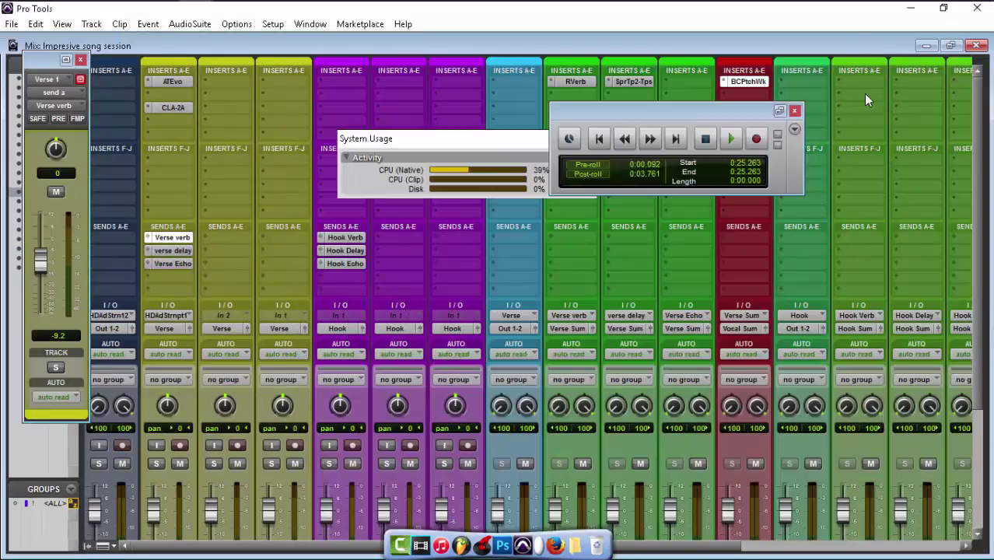
{"action": "left_click", "coordinate": [794, 110]}
{"action": "left_click_drag", "start_coordinate": [565, 144], "coordinate": [802, 50]}
{"action": "left_click_drag", "start_coordinate": [985, 216], "coordinate": [965, 289]}
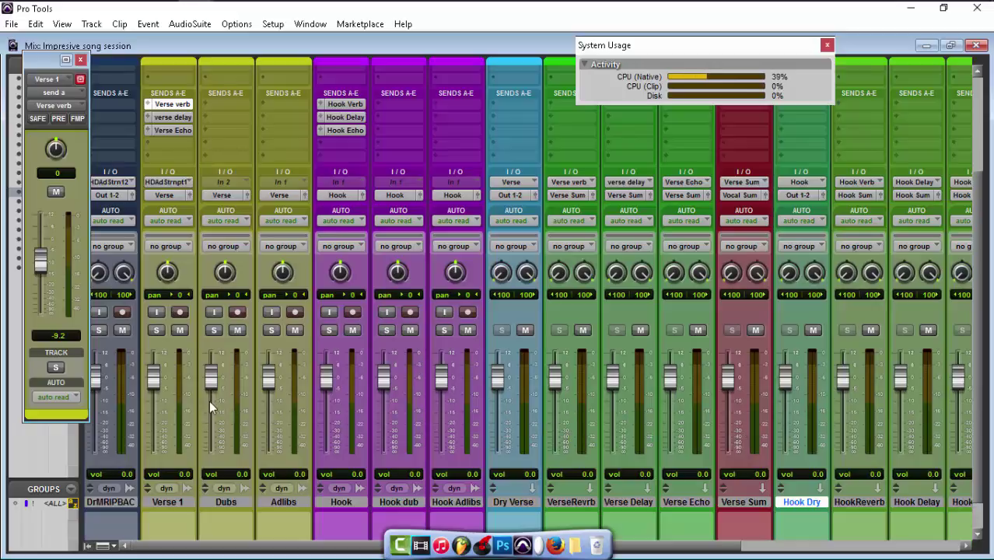
{"action": "left_click_drag", "start_coordinate": [982, 231], "coordinate": [984, 150]}
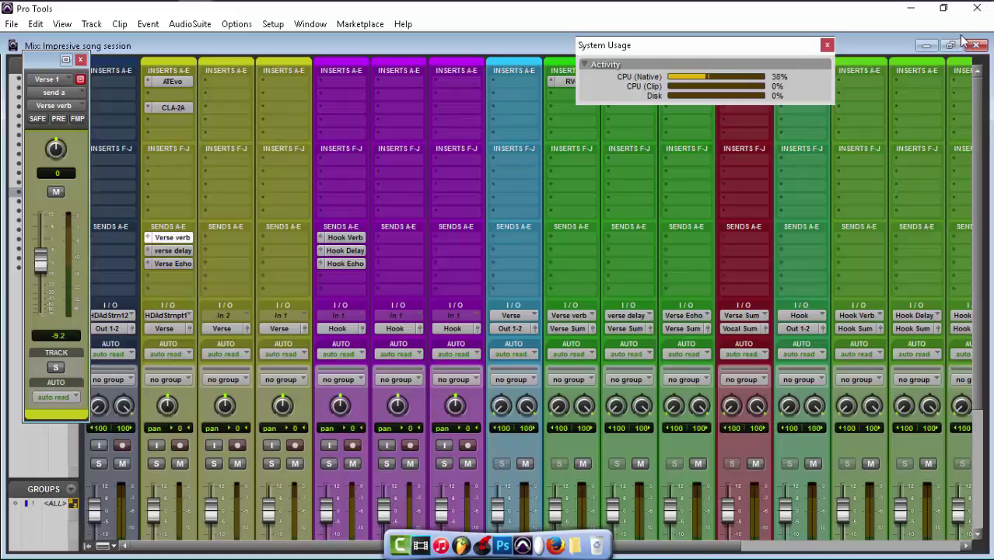
Step: Switch to the Edit window and examine the available AudioSuite plug-ins, including the EQ, Dynamics, Effect, Avid and Digidesign groups
{"action": "key", "text": "ctrl+equal"}
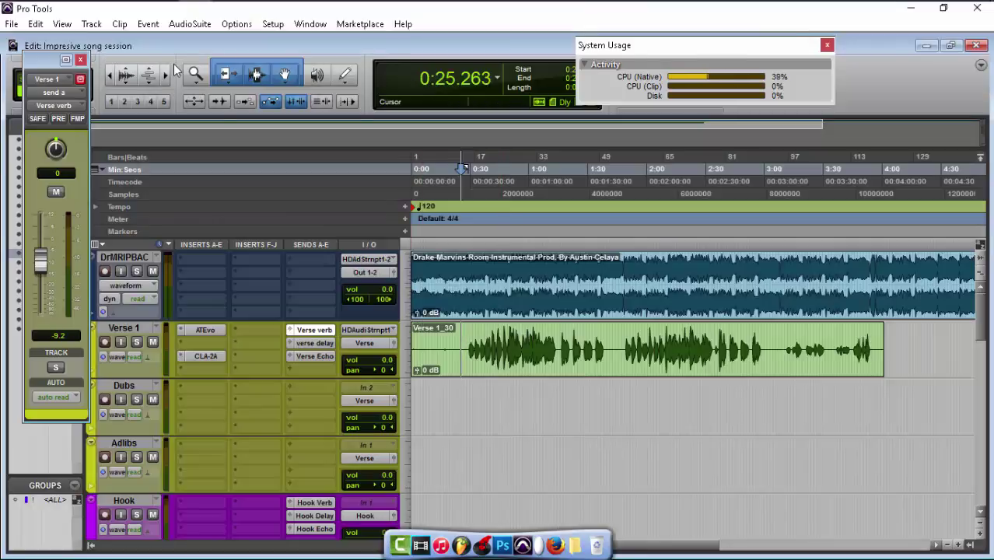
{"action": "left_click", "coordinate": [194, 24]}
{"action": "mouse_move", "coordinate": [229, 82]}
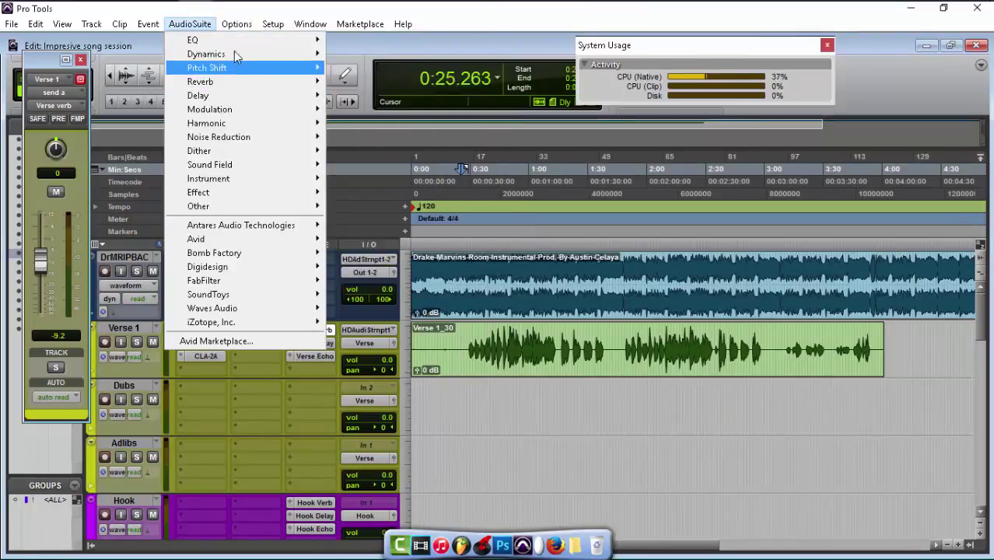
{"action": "mouse_move", "coordinate": [209, 53]}
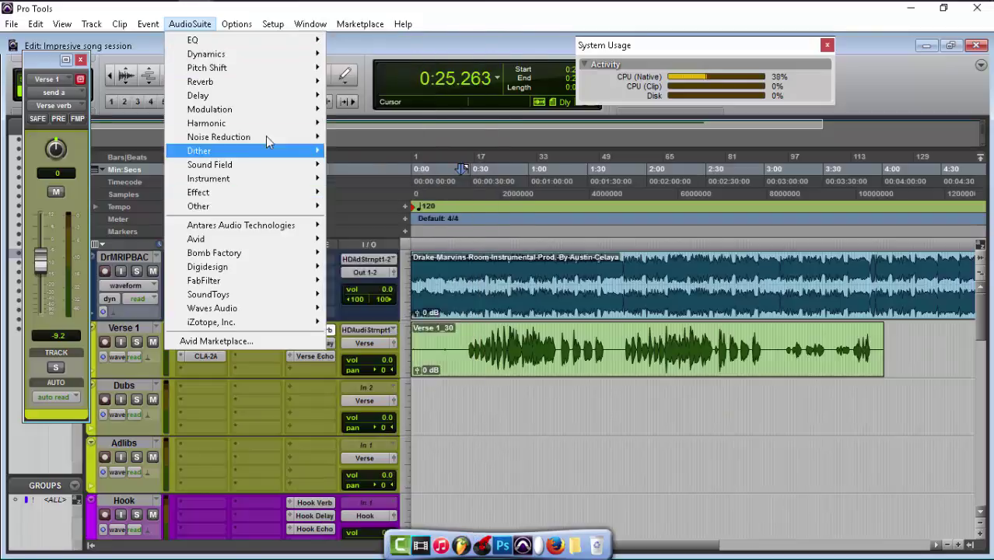
{"action": "mouse_move", "coordinate": [263, 45]}
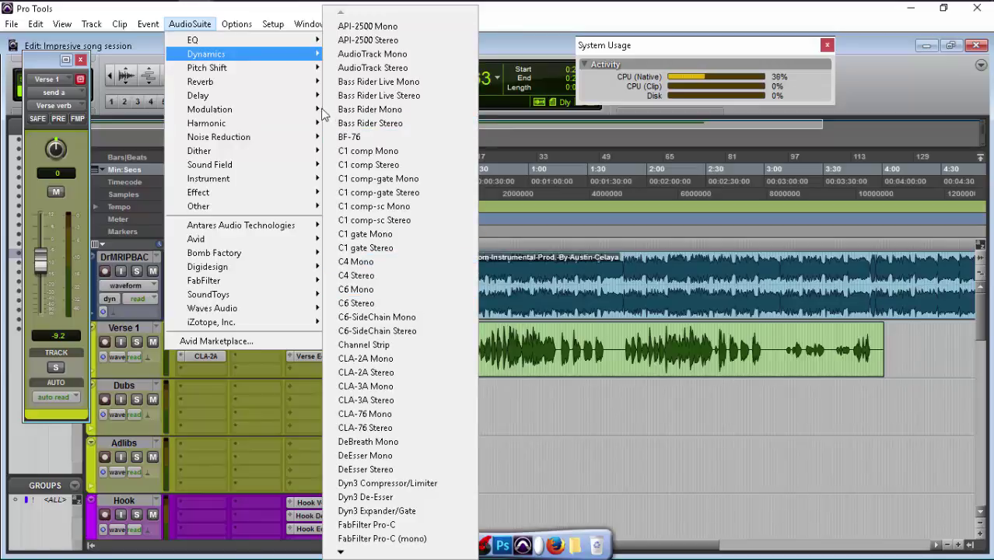
{"action": "mouse_move", "coordinate": [297, 46]}
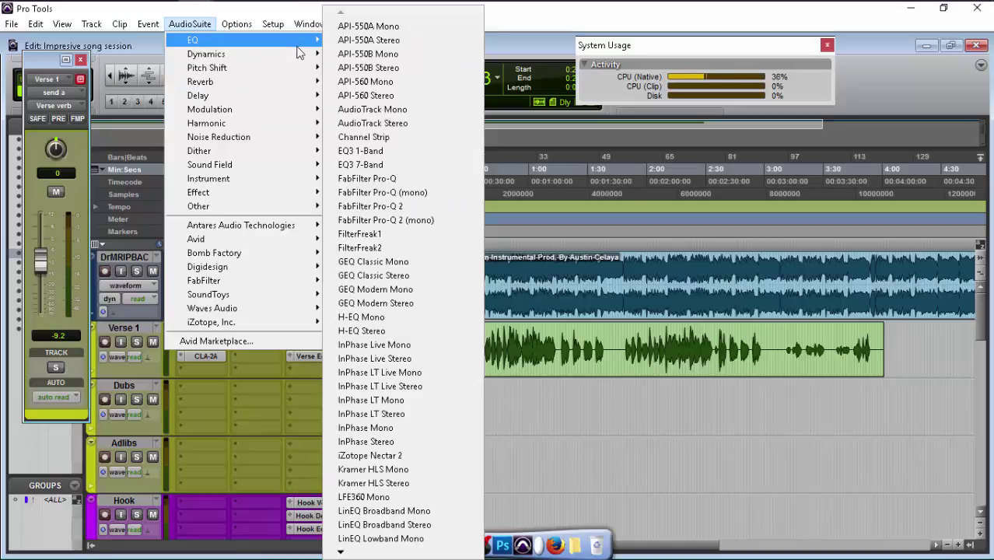
{"action": "mouse_move", "coordinate": [284, 242]}
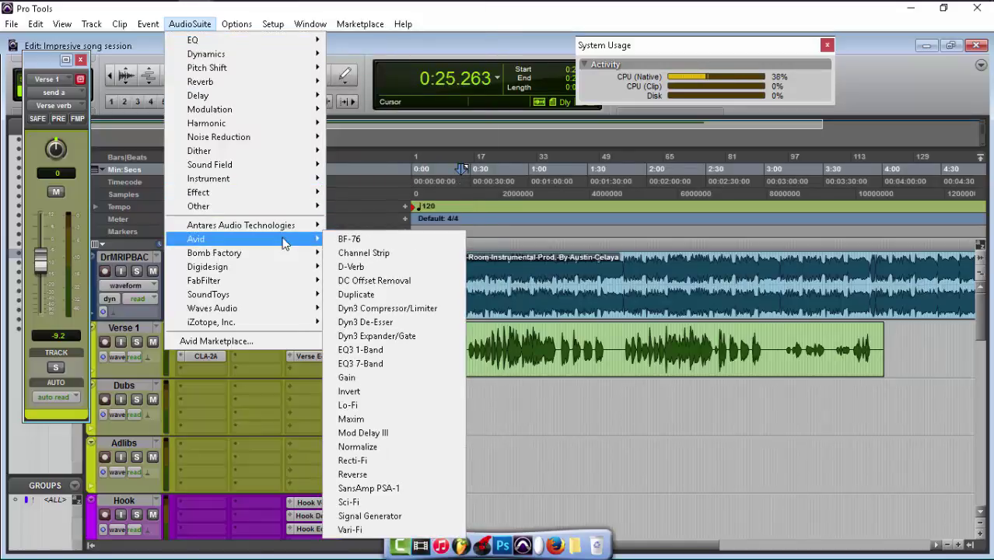
{"action": "mouse_move", "coordinate": [288, 267]}
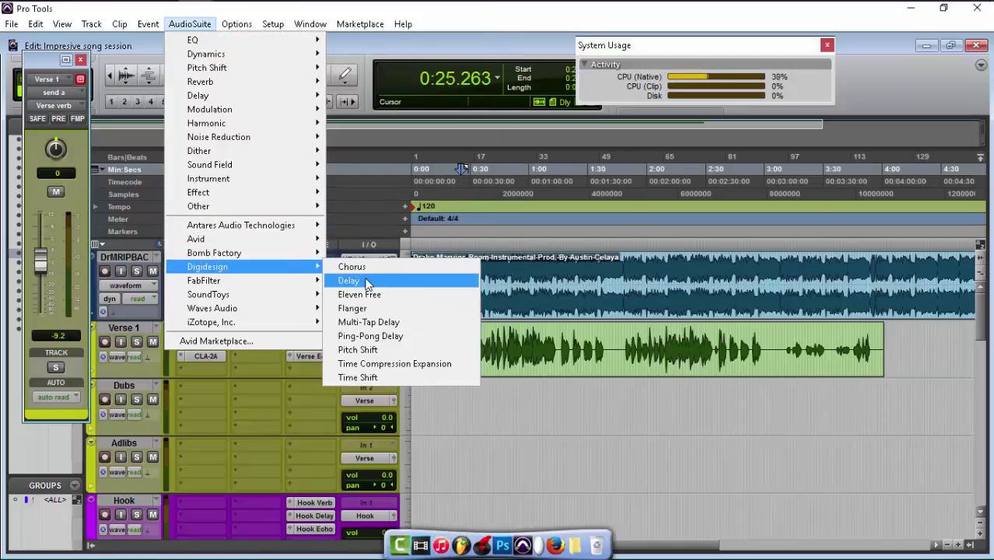
{"action": "mouse_move", "coordinate": [305, 284]}
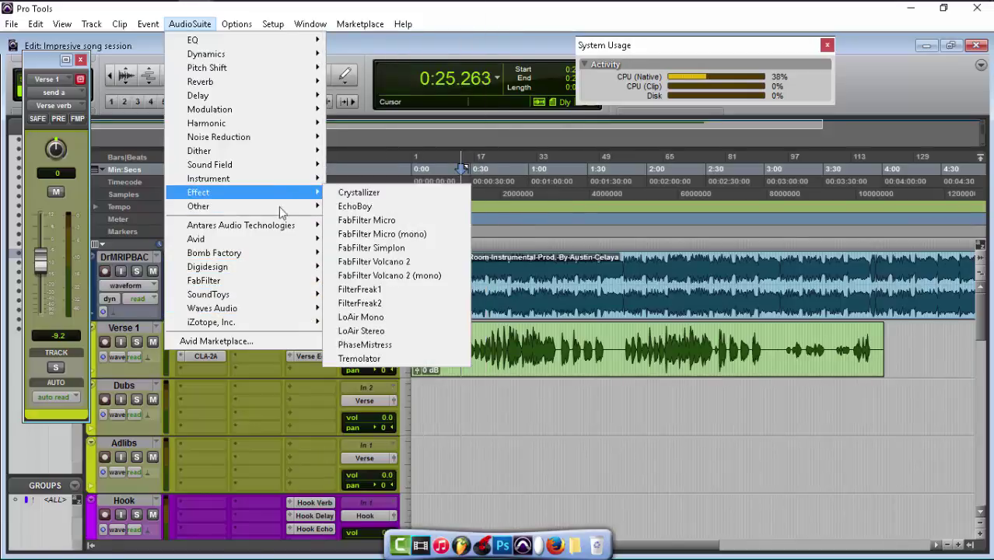
{"action": "mouse_move", "coordinate": [284, 200]}
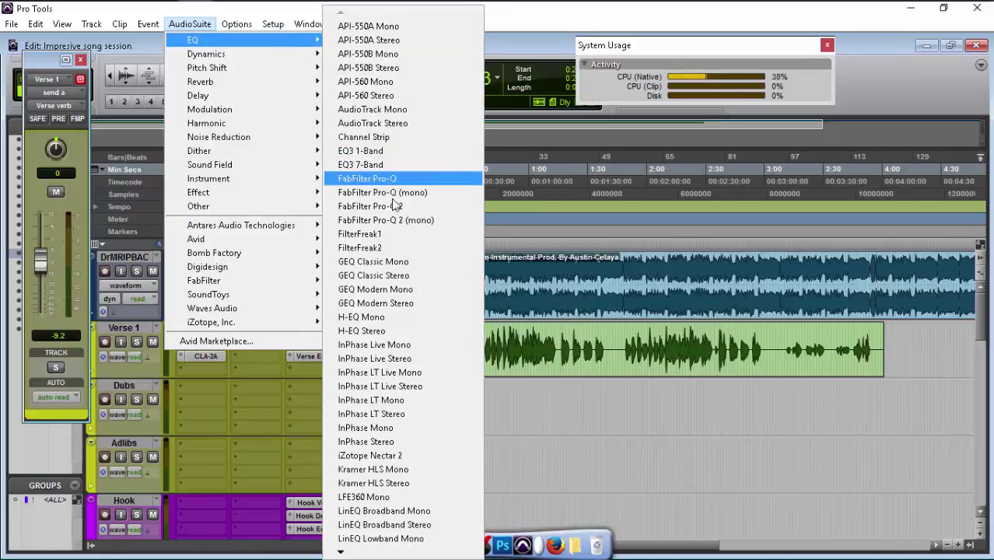
Step: Open the EQ3 7-Band AudioSuite plug-in, close the Verse 1 send window, and load the "ilike" EQ preset
{"action": "left_click", "coordinate": [393, 167]}
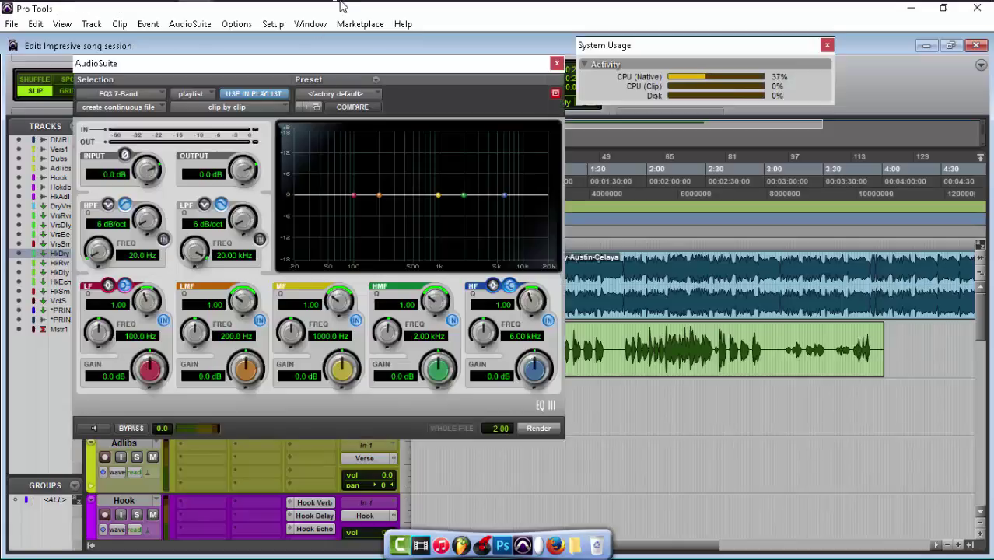
{"action": "left_click_drag", "start_coordinate": [341, 63], "coordinate": [650, 63]}
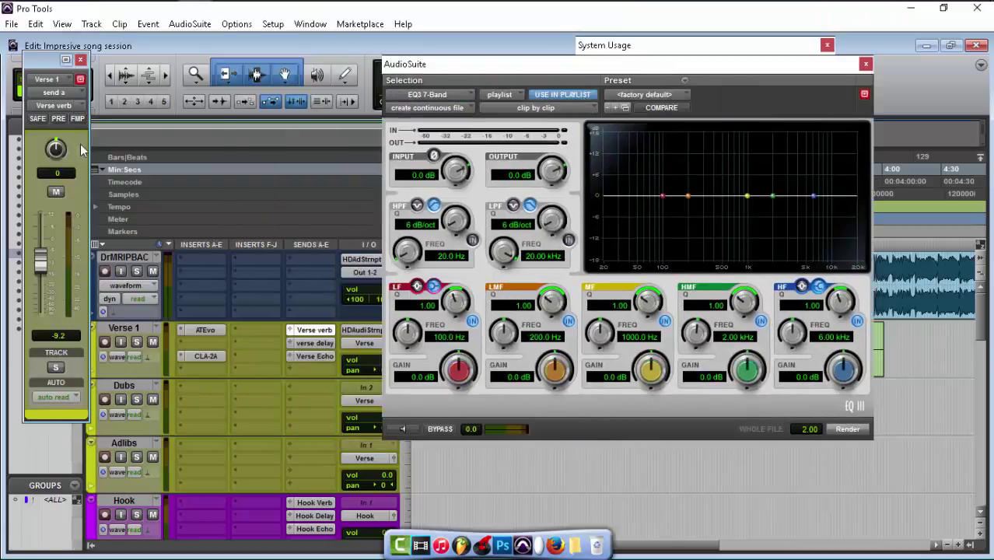
{"action": "left_click", "coordinate": [80, 59]}
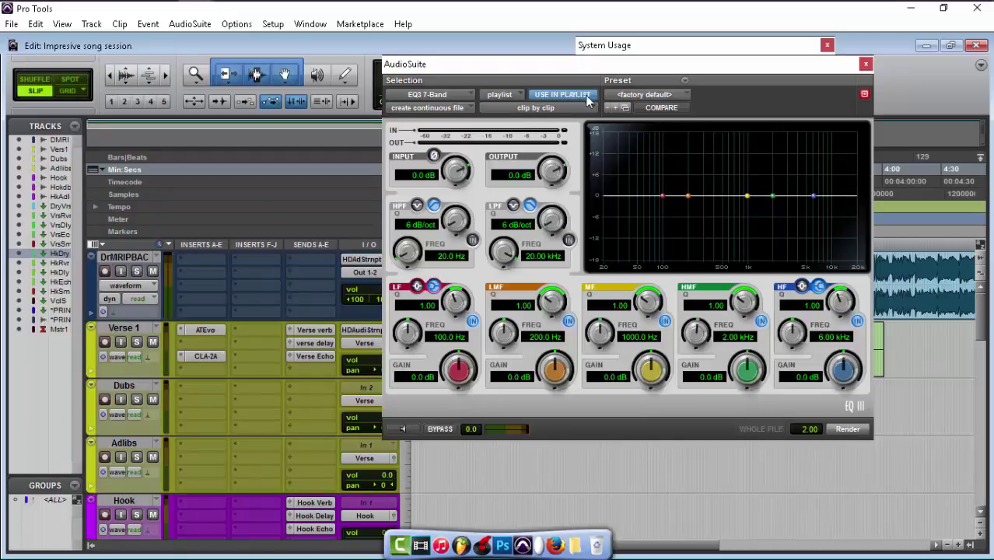
{"action": "left_click", "coordinate": [644, 101]}
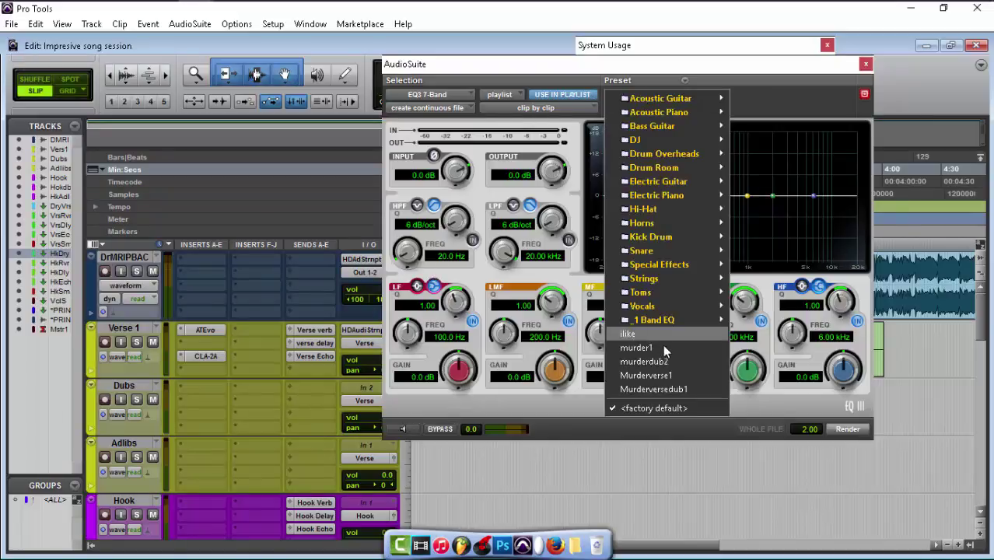
{"action": "left_click", "coordinate": [676, 333]}
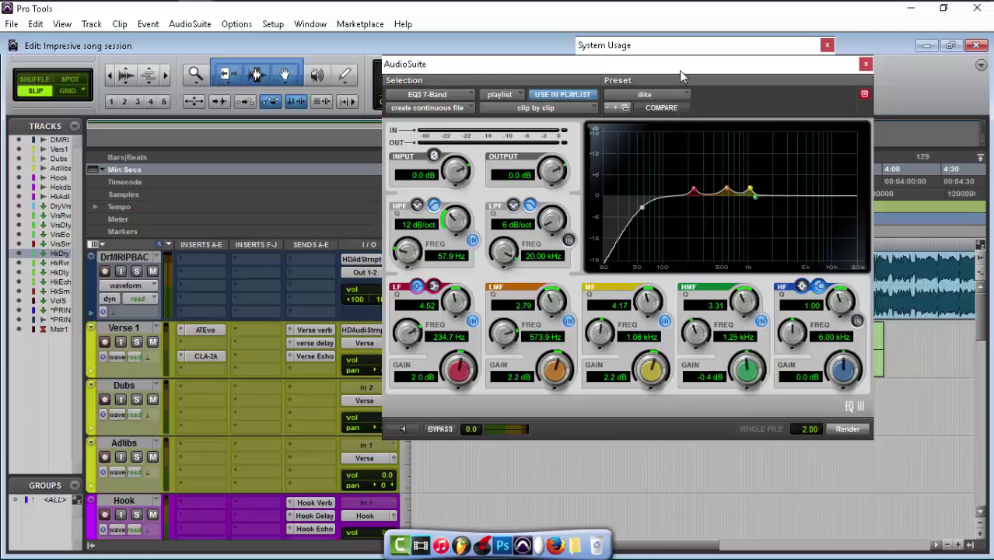
Step: Uncover the Verse 1 clip, render the EQ3 7-Band processing onto it, and close the AudioSuite window
{"action": "left_click_drag", "start_coordinate": [456, 74], "coordinate": [84, 78]}
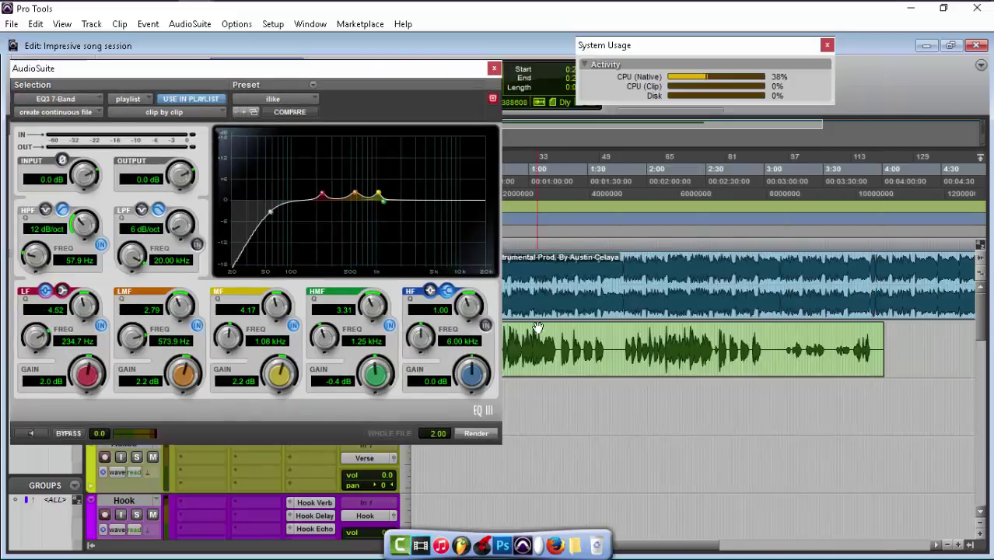
{"action": "left_click", "coordinate": [476, 434]}
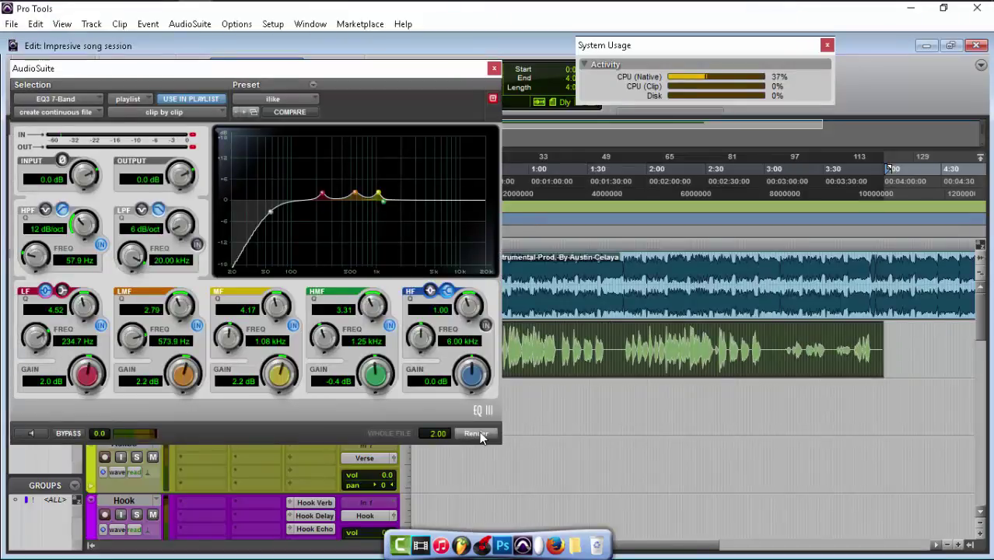
{"action": "left_click", "coordinate": [493, 69]}
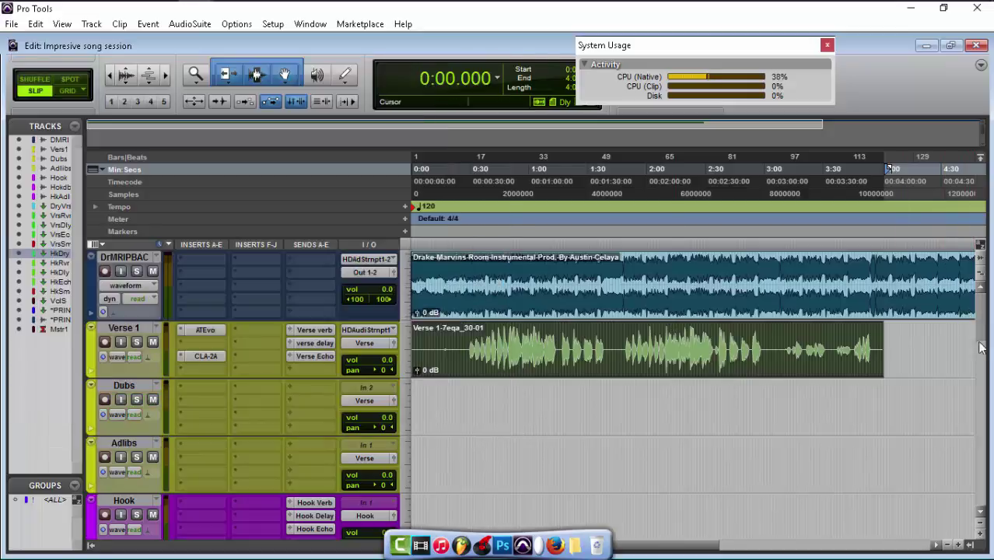
Step: Open PatchWork on the Verse Sum track, load the Airy Vocals 2 preset in its Virtual Mix Rack, and minimize the rack
{"action": "left_click_drag", "start_coordinate": [982, 340], "coordinate": [984, 451]}
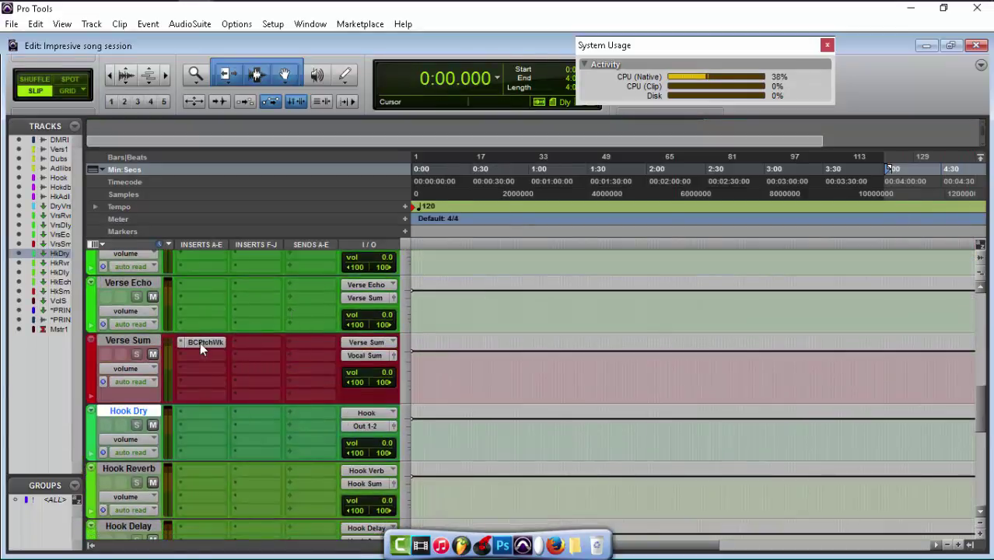
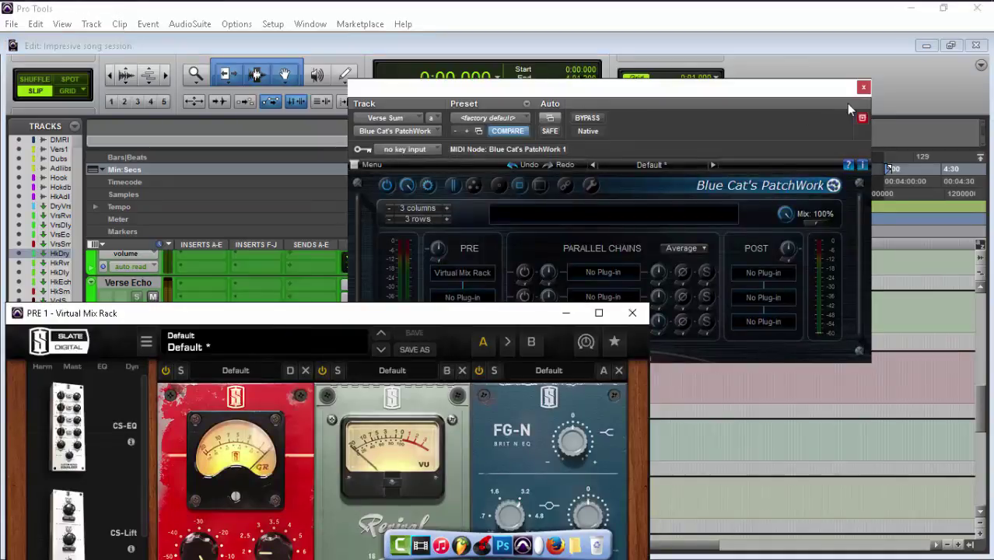
{"action": "left_click", "coordinate": [863, 86]}
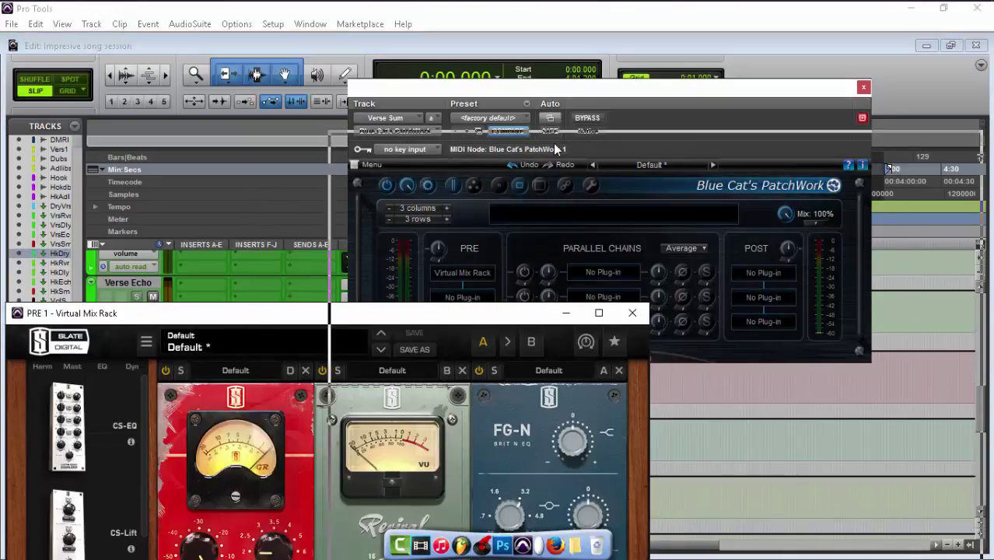
{"action": "left_click_drag", "start_coordinate": [311, 312], "coordinate": [546, 33]}
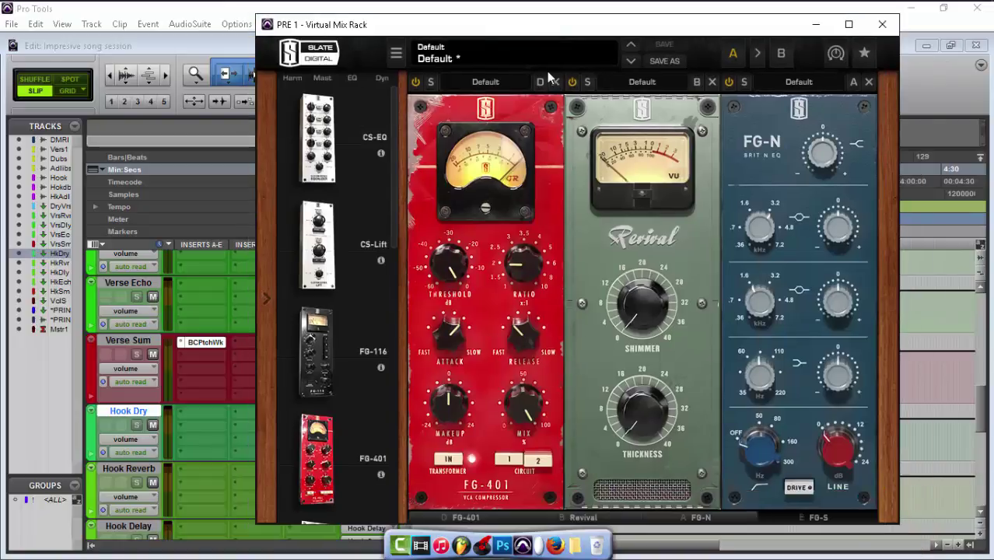
{"action": "left_click", "coordinate": [507, 56]}
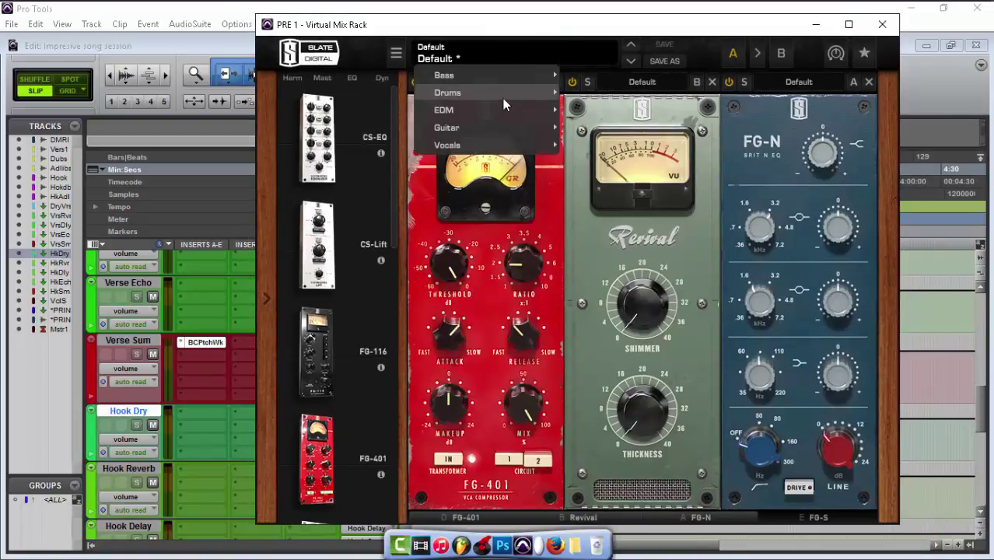
{"action": "mouse_move", "coordinate": [505, 152]}
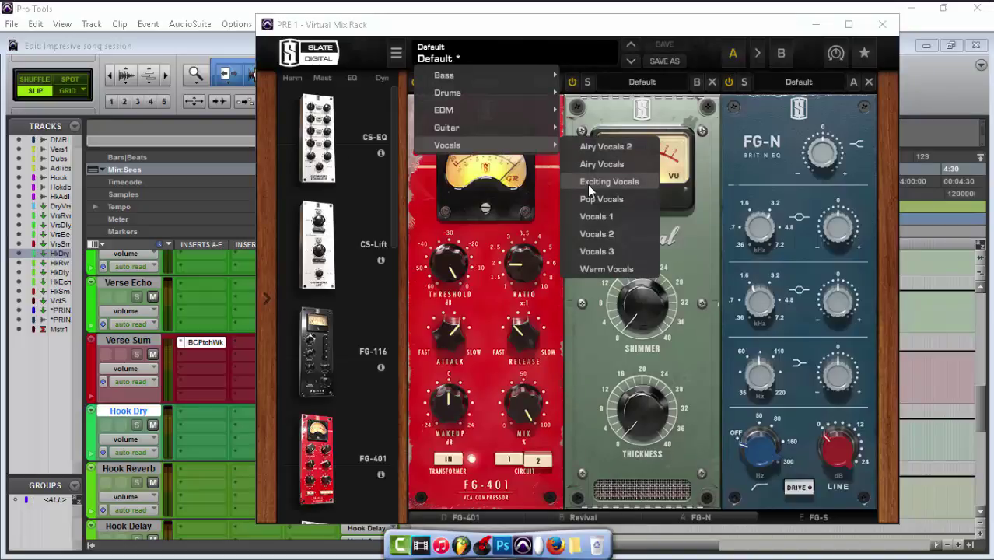
{"action": "left_click", "coordinate": [609, 152]}
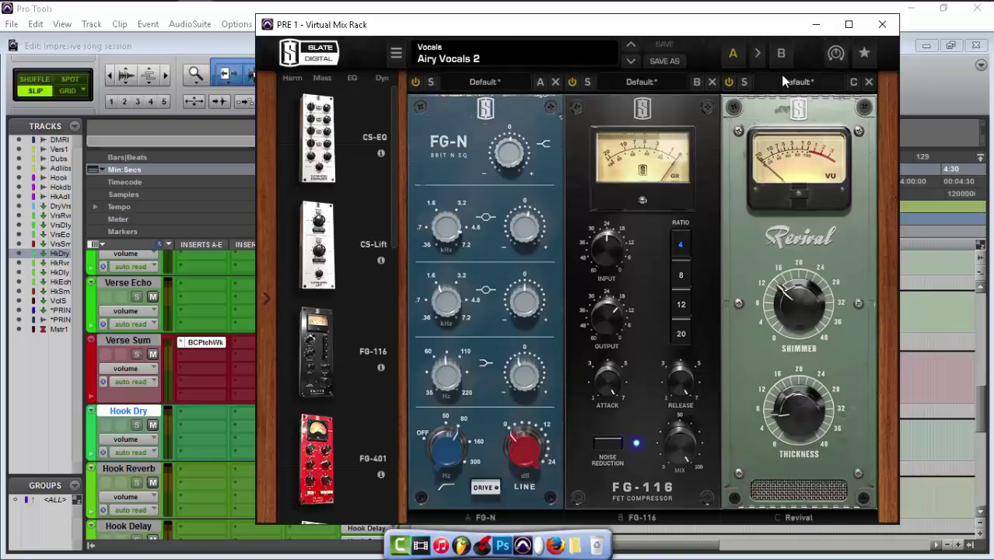
{"action": "left_click", "coordinate": [822, 30]}
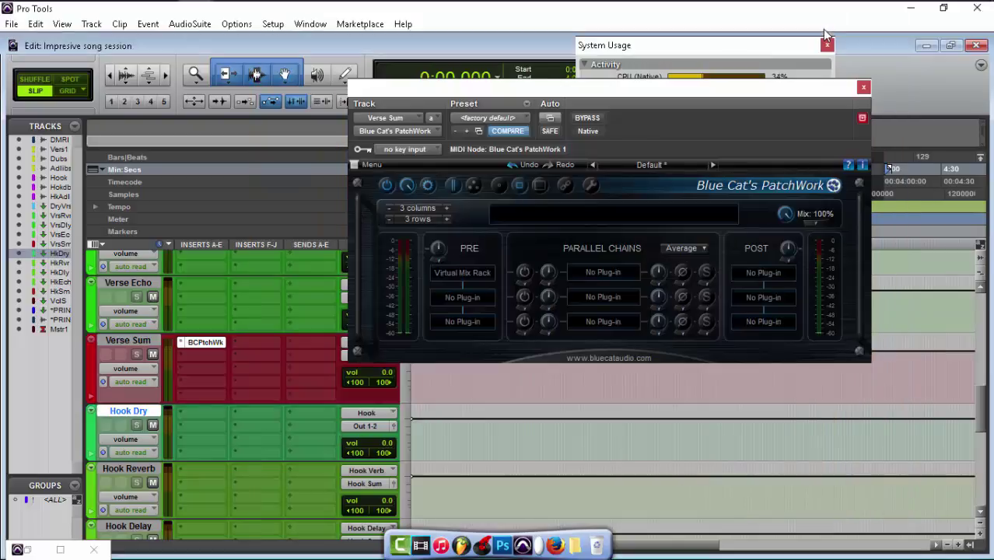
Step: Bypass the PatchWork insert on the Verse Sum track and move its window clear of the Verse 1 track's inserts and sends
{"action": "left_click", "coordinate": [209, 342], "text": "ctrl"}
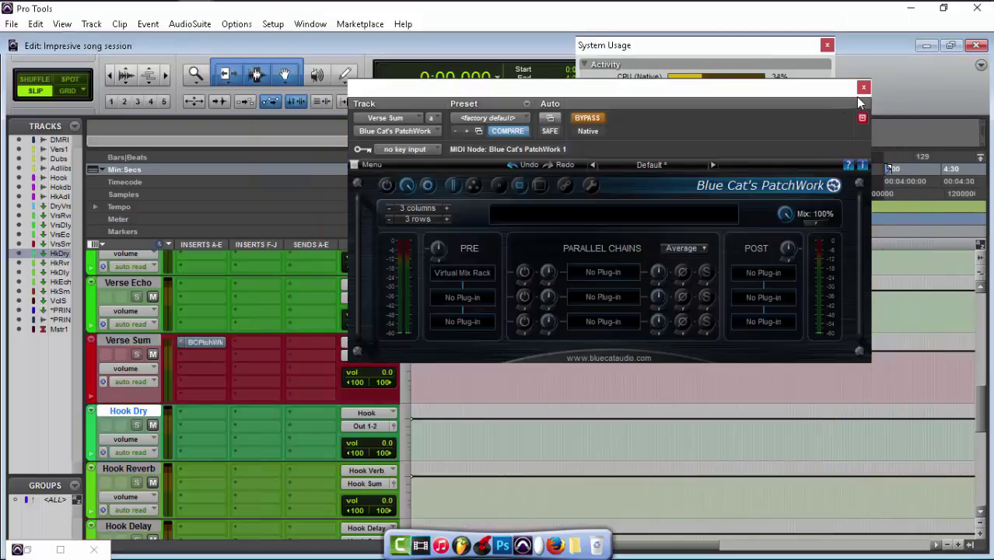
{"action": "left_click_drag", "start_coordinate": [805, 92], "coordinate": [841, 96]}
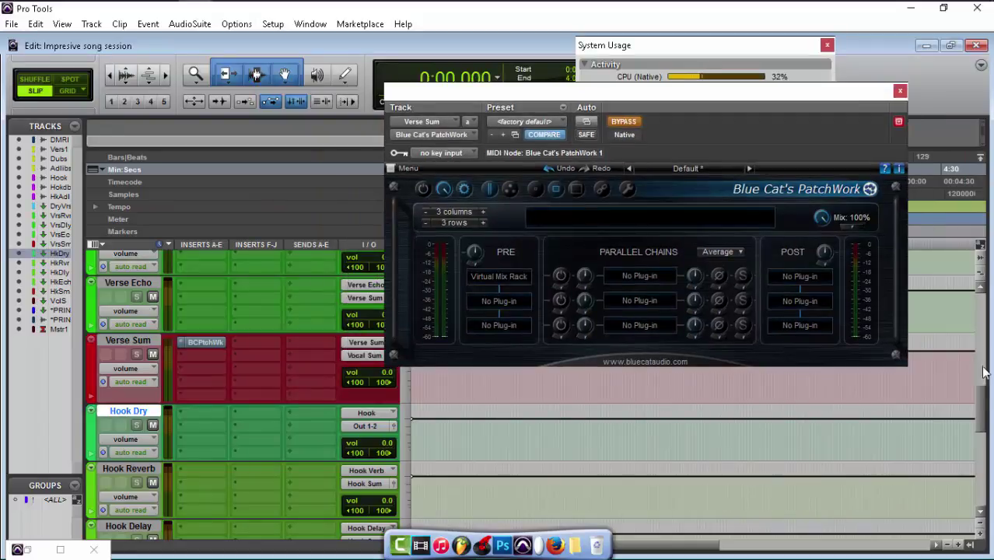
{"action": "left_click_drag", "start_coordinate": [985, 397], "coordinate": [985, 257]}
{"action": "left_click_drag", "start_coordinate": [709, 99], "coordinate": [845, 298]}
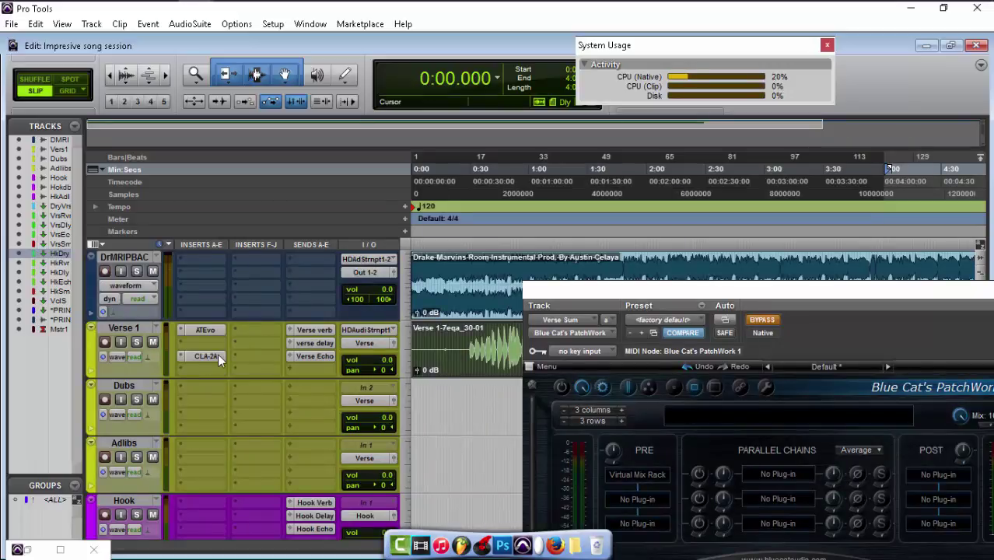
Step: Play the session from 0:26.006 near the start of the Verse 1 vocals, and stop playback
{"action": "left_click", "coordinate": [462, 338]}
{"action": "key", "text": "space"}
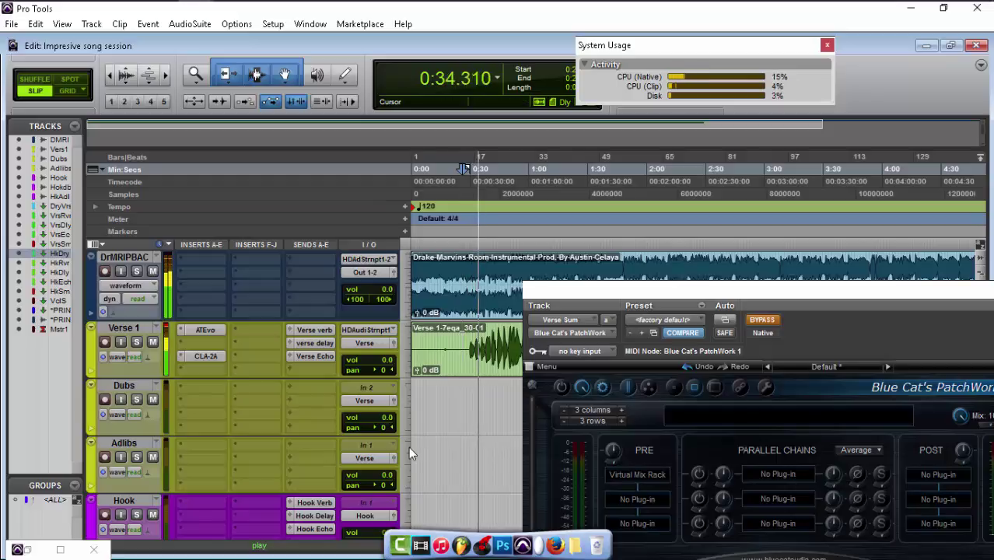
{"action": "key", "text": "space"}
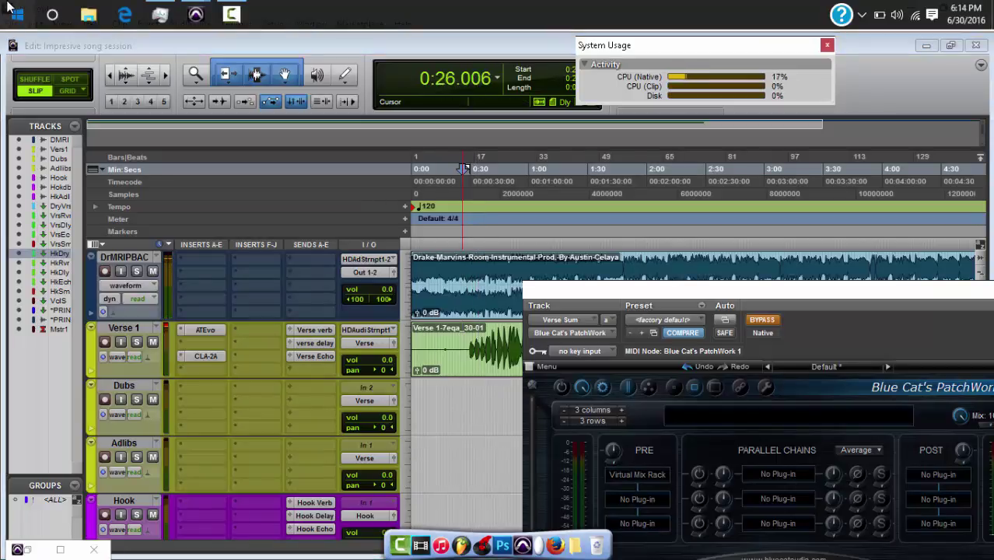
Step: Search Windows for "dts" and open the DTS Audio Control Panel
{"action": "left_click", "coordinate": [11, 11]}
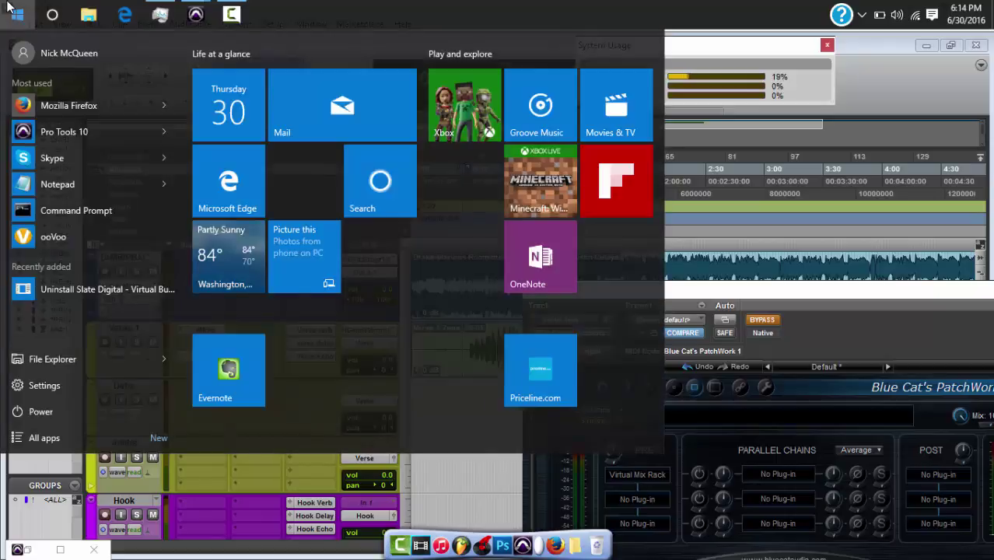
{"action": "left_click", "coordinate": [9, 6]}
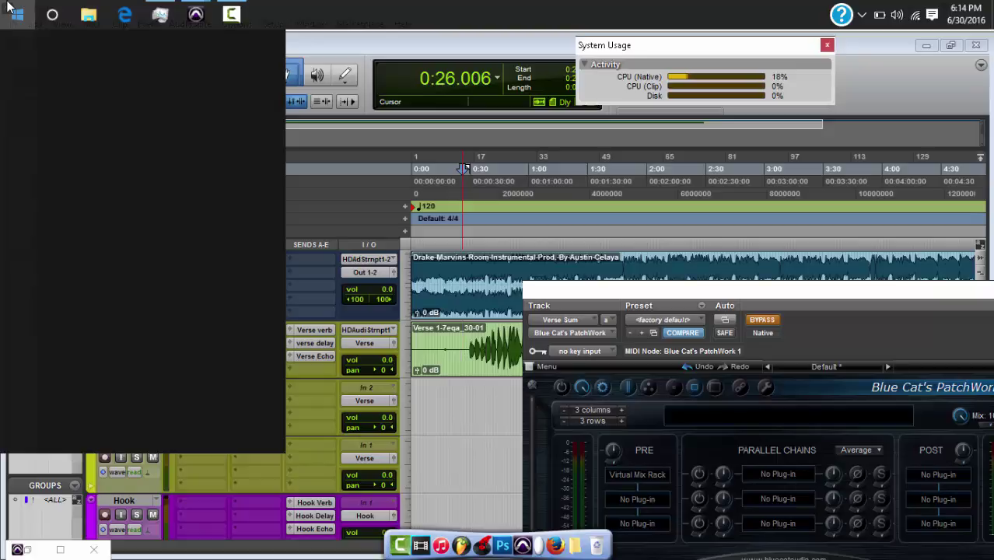
{"action": "type", "text": "d"}
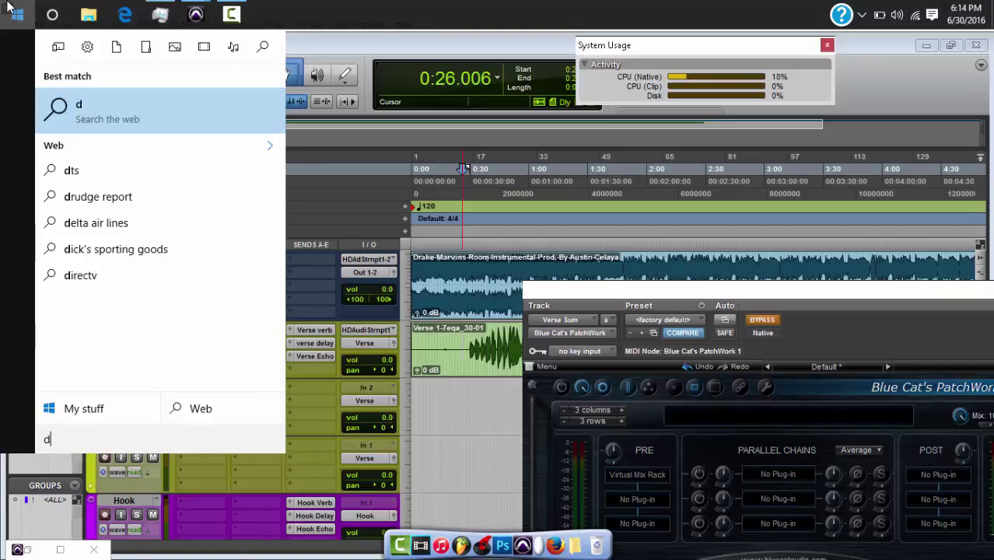
{"action": "type", "text": "ts"}
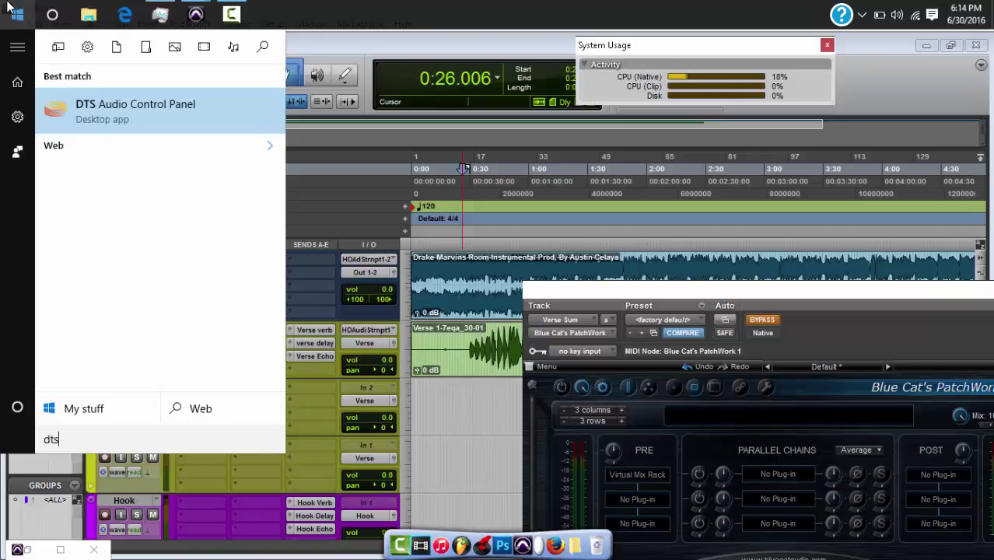
{"action": "left_click", "coordinate": [118, 129]}
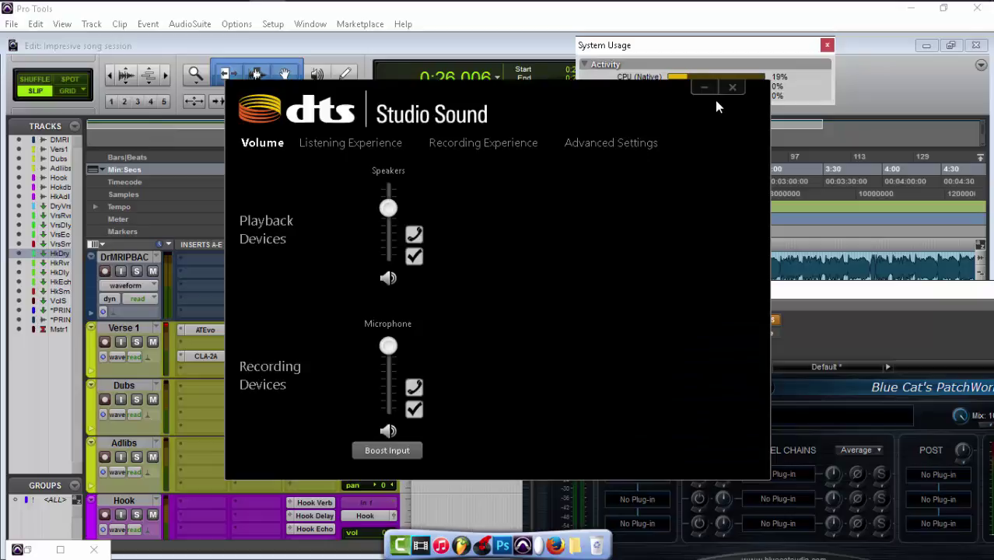
Step: Close the DTS Studio Sound window and play the session from 0:26.006 with PatchWork bypassed on the Verse Sum track
{"action": "left_click", "coordinate": [731, 89]}
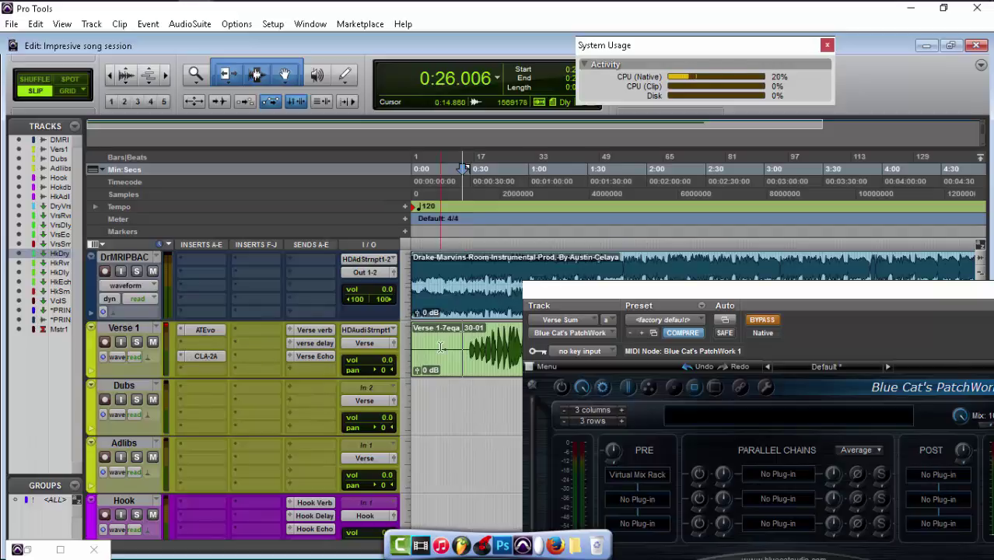
{"action": "key", "text": "space"}
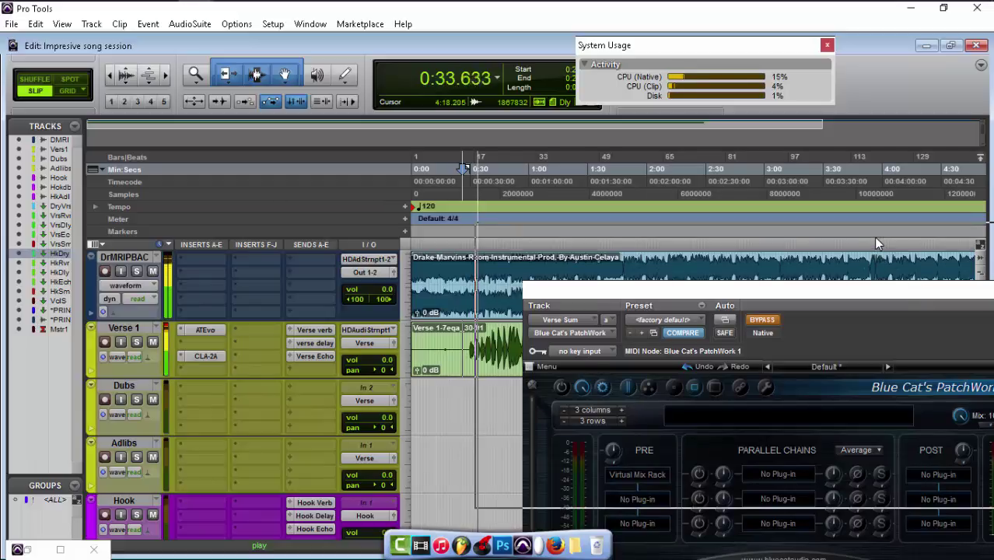
Step: Re-enable the bypassed PatchWork insert on Verse Sum, play the session while toggling its bypass to compare the vocals, and stop playback
{"action": "left_click_drag", "start_coordinate": [859, 285], "coordinate": [743, 156]}
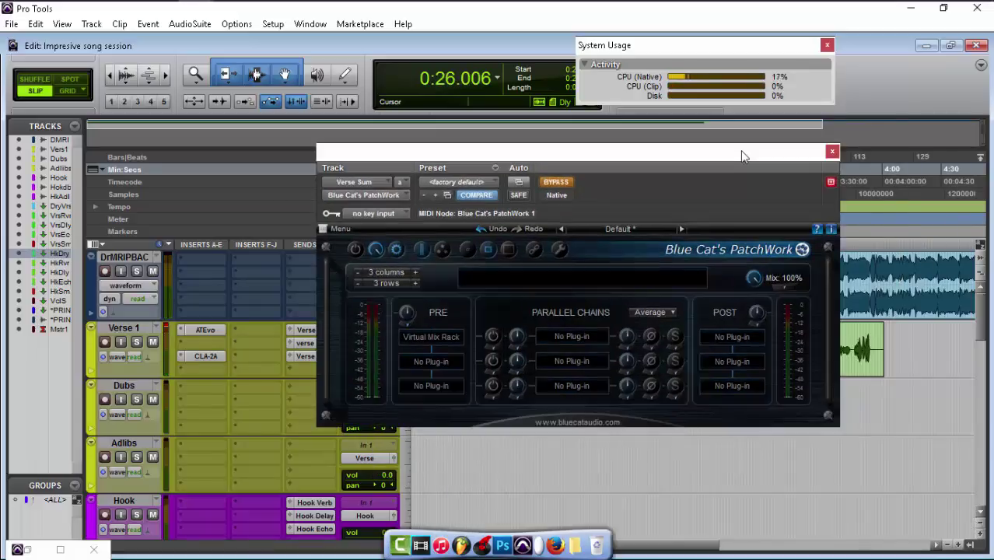
{"action": "left_click", "coordinate": [556, 183]}
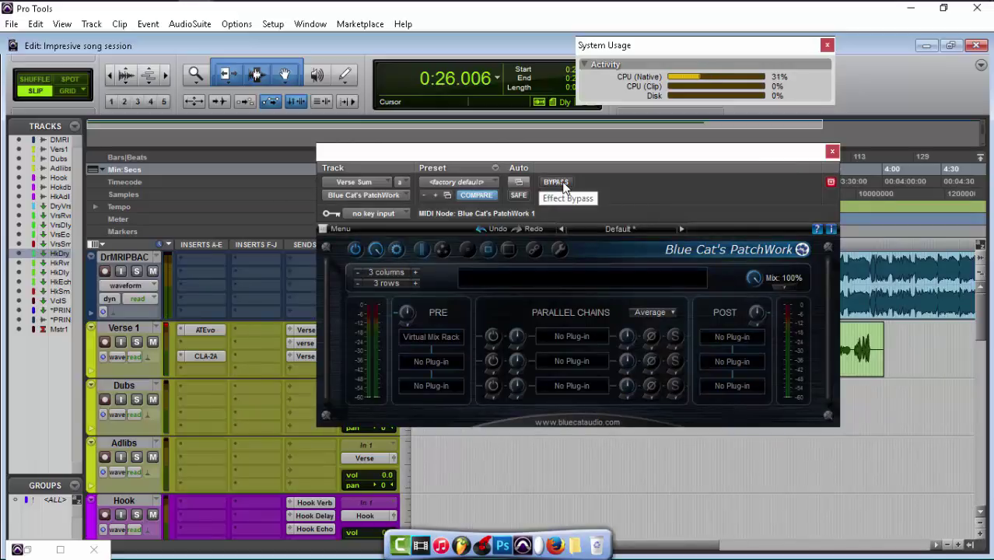
{"action": "key", "text": "space"}
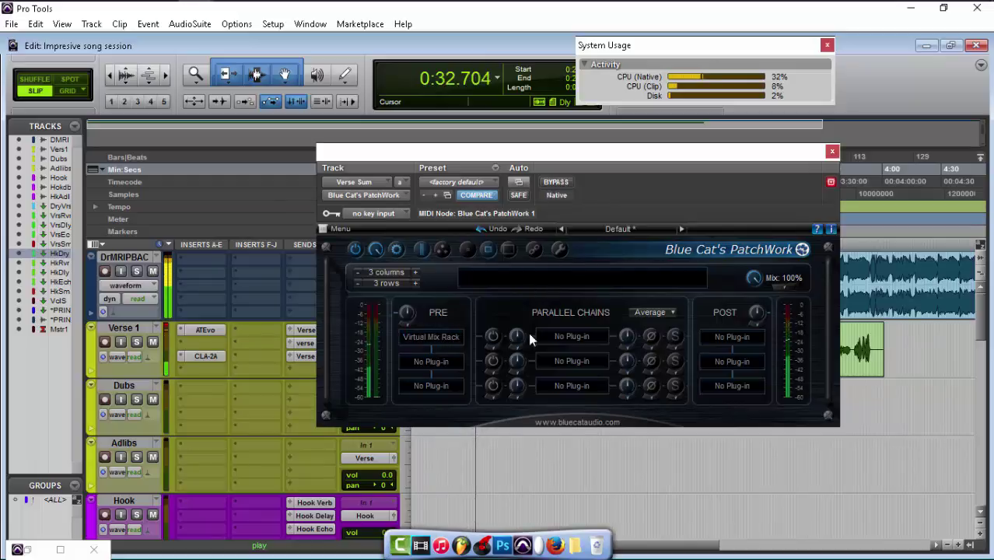
{"action": "left_click", "coordinate": [563, 183]}
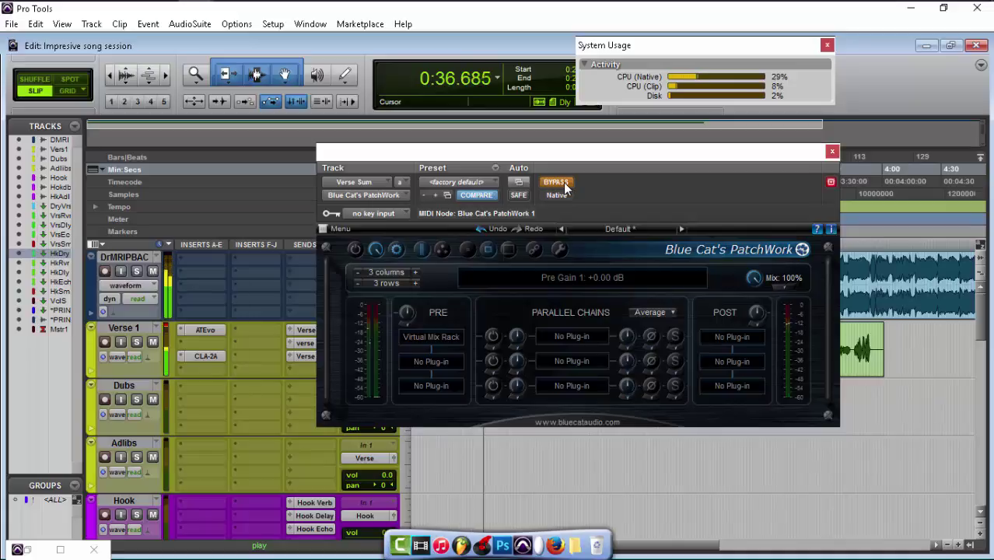
{"action": "left_click", "coordinate": [563, 183]}
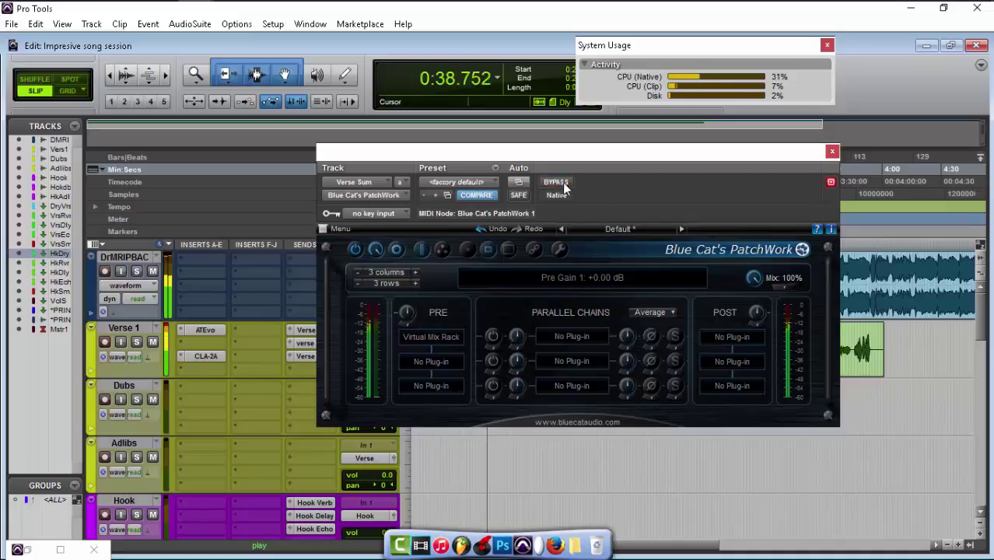
{"action": "mouse_move", "coordinate": [444, 333]}
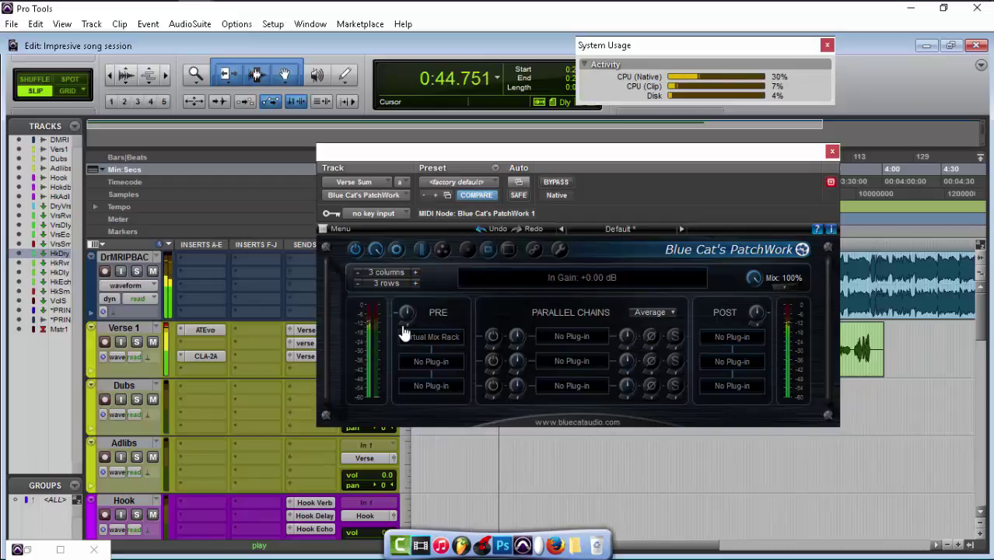
{"action": "key", "text": "space"}
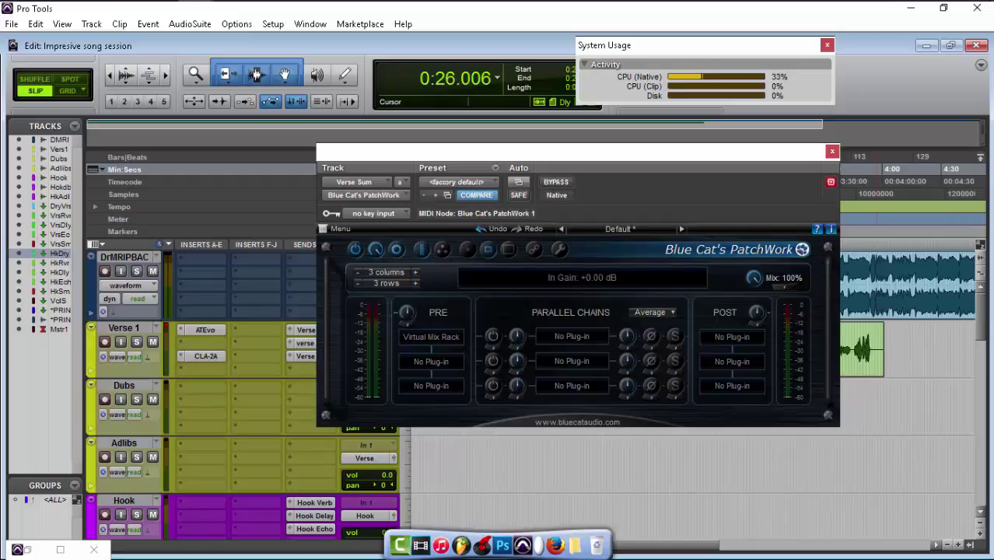
Step: Load the Chorused reflections preset in the SuperTap 2-Taps insert on the Verse Delay track and close the plug-in
{"action": "left_click", "coordinate": [982, 323]}
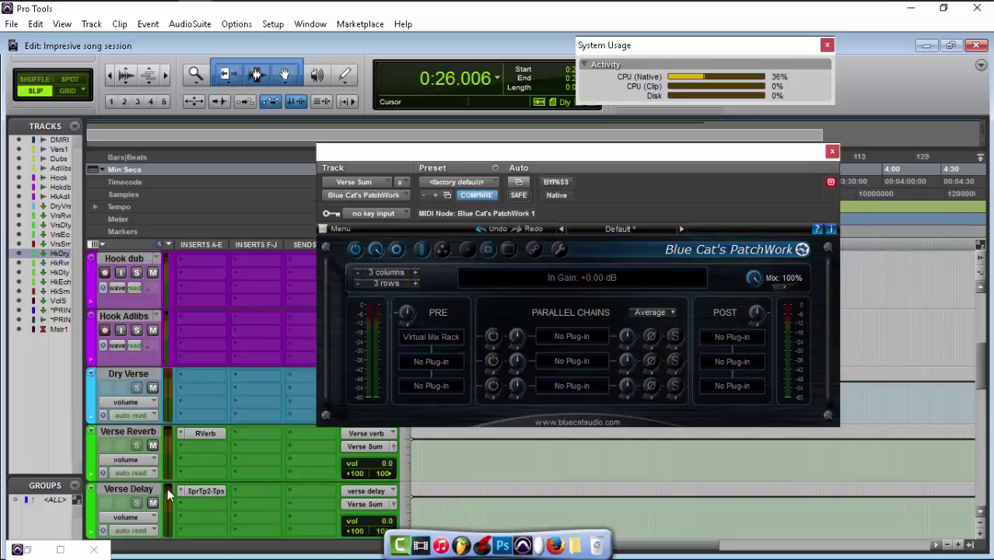
{"action": "left_click", "coordinate": [215, 491]}
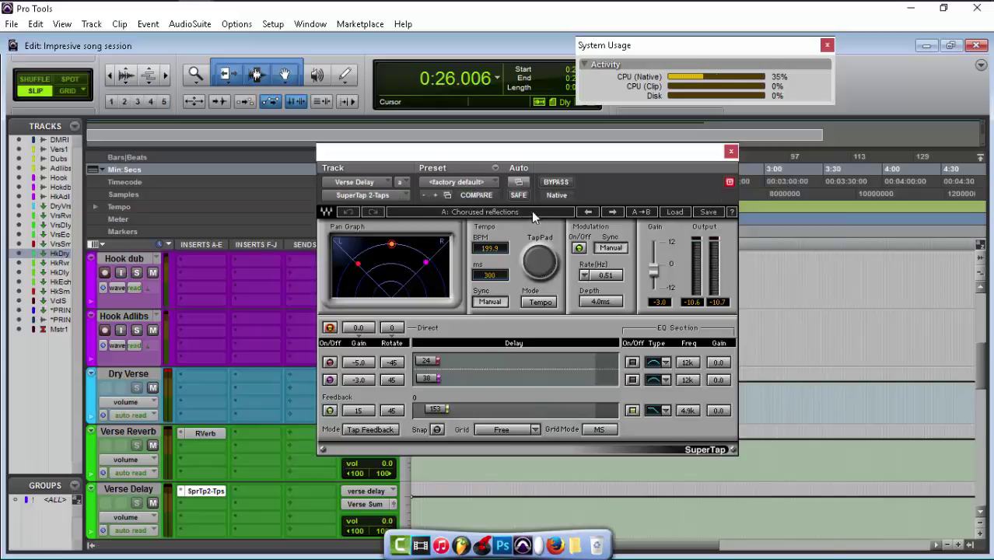
{"action": "left_click", "coordinate": [670, 211]}
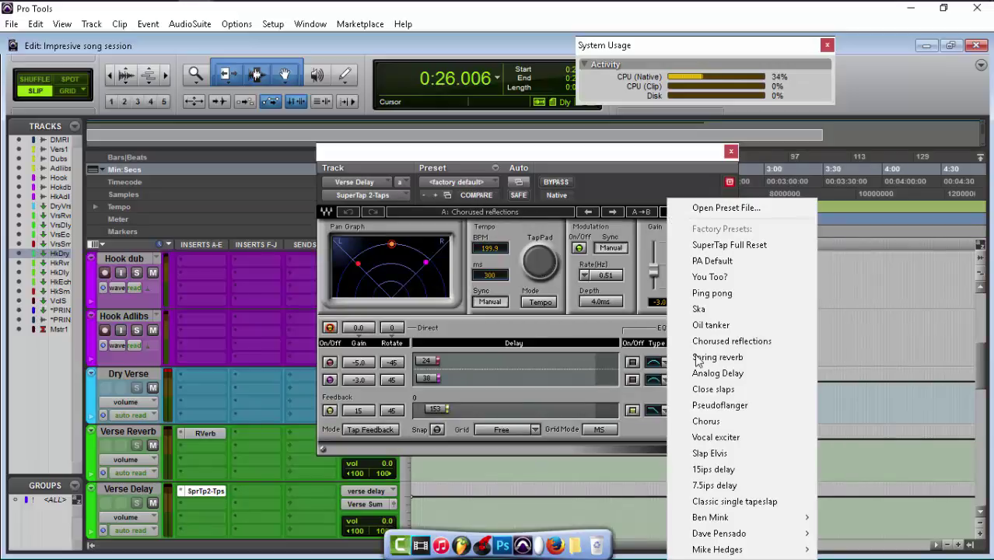
{"action": "left_click", "coordinate": [739, 346]}
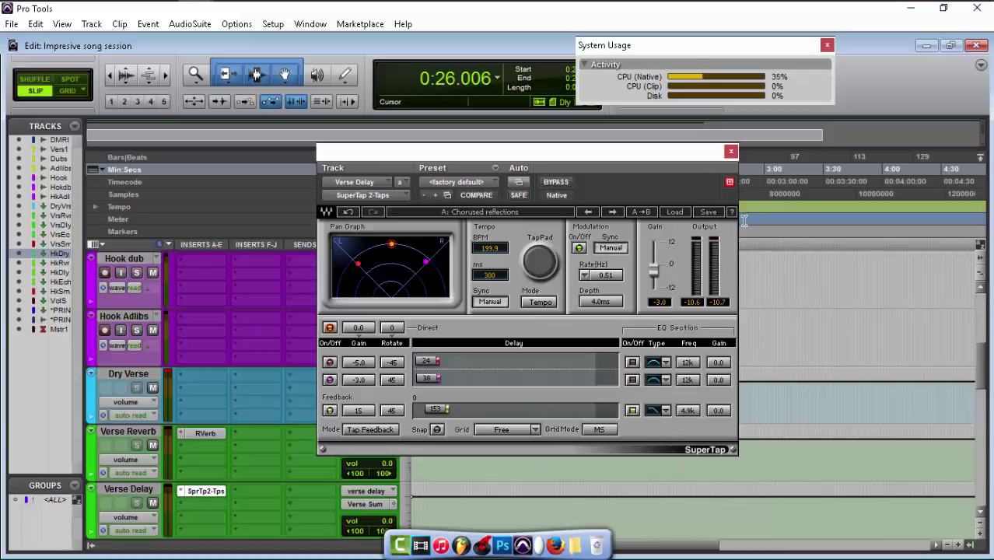
{"action": "left_click", "coordinate": [731, 151]}
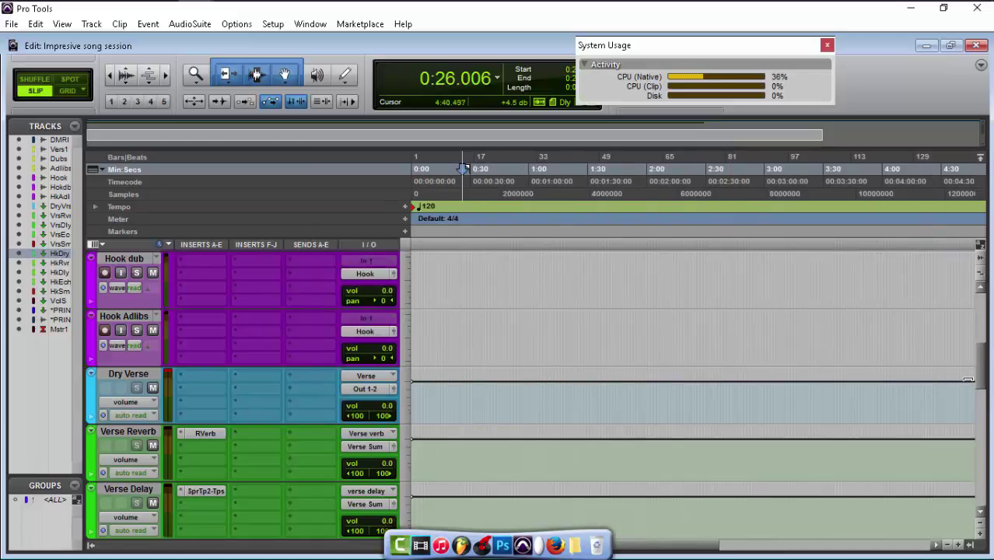
{"action": "left_click_drag", "start_coordinate": [987, 356], "coordinate": [984, 323]}
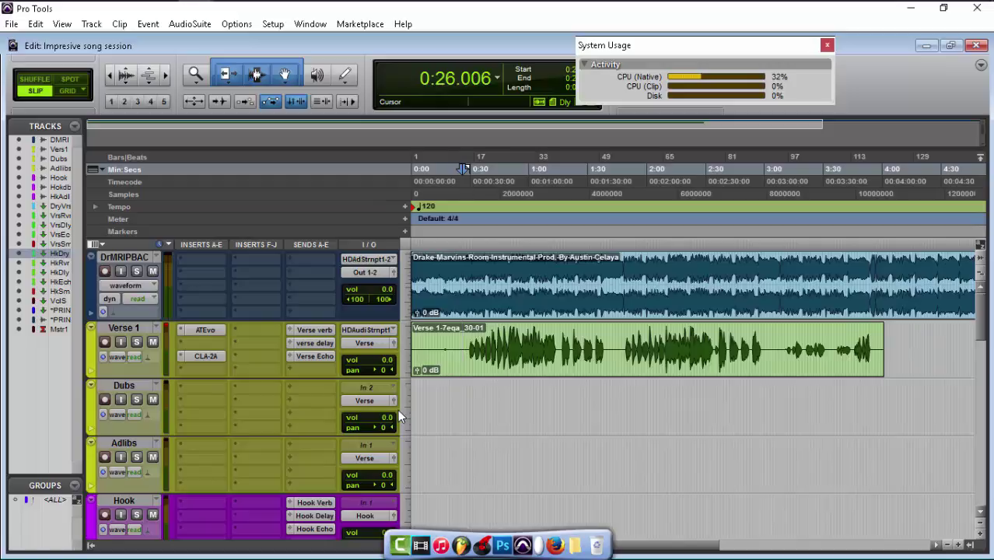
{"action": "left_click", "coordinate": [245, 355]}
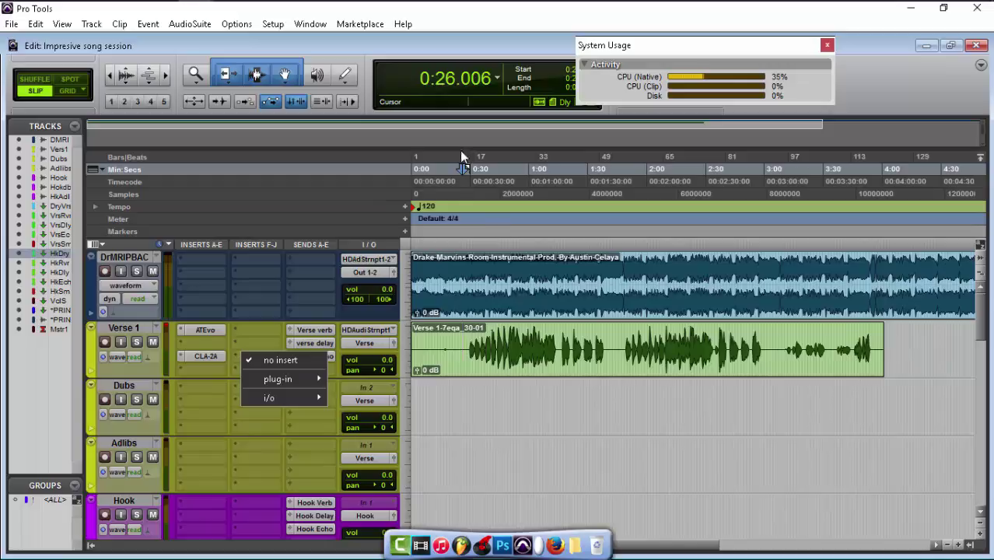
{"action": "left_click", "coordinate": [547, 51]}
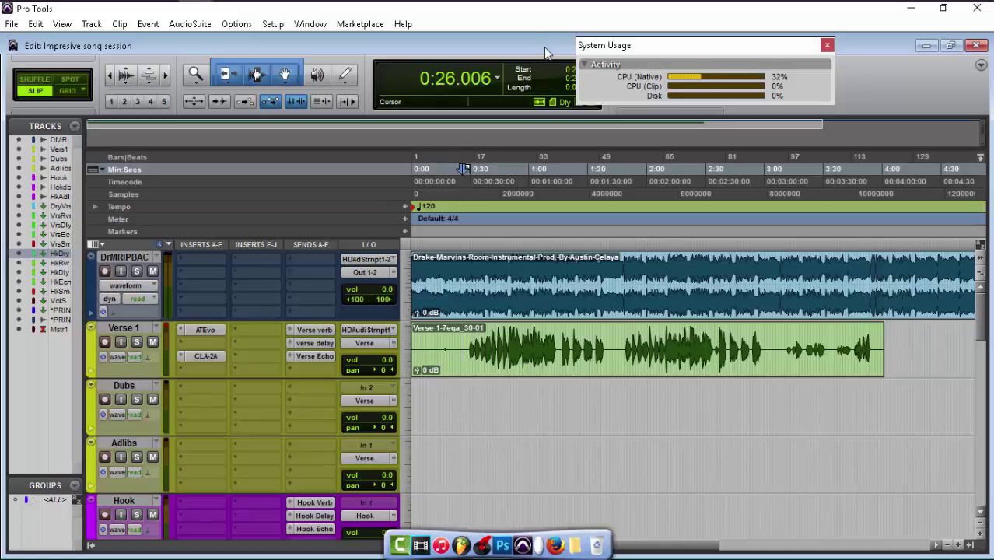
Step: Create one new stereo audio track in the session
{"action": "key", "text": "ctrl+shift+n"}
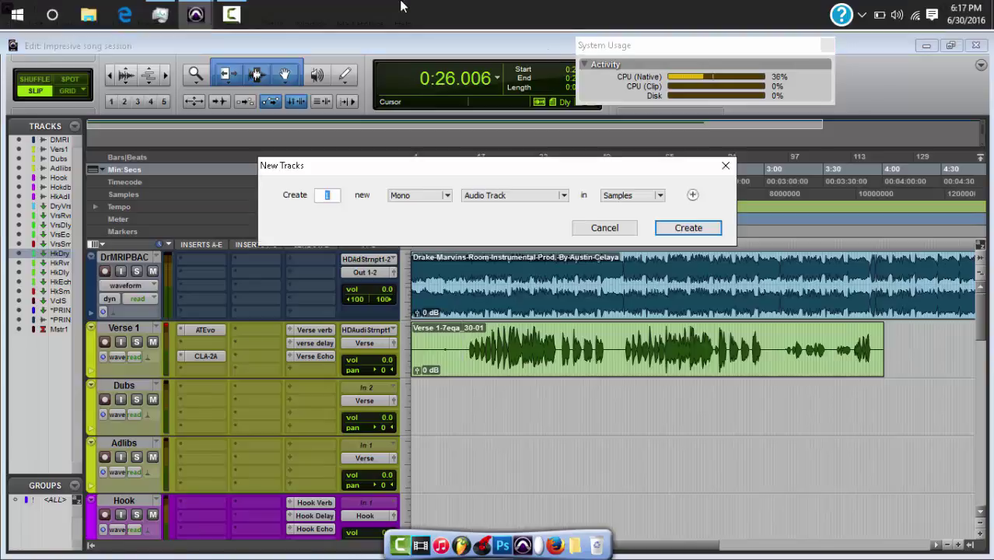
{"action": "left_click", "coordinate": [420, 199]}
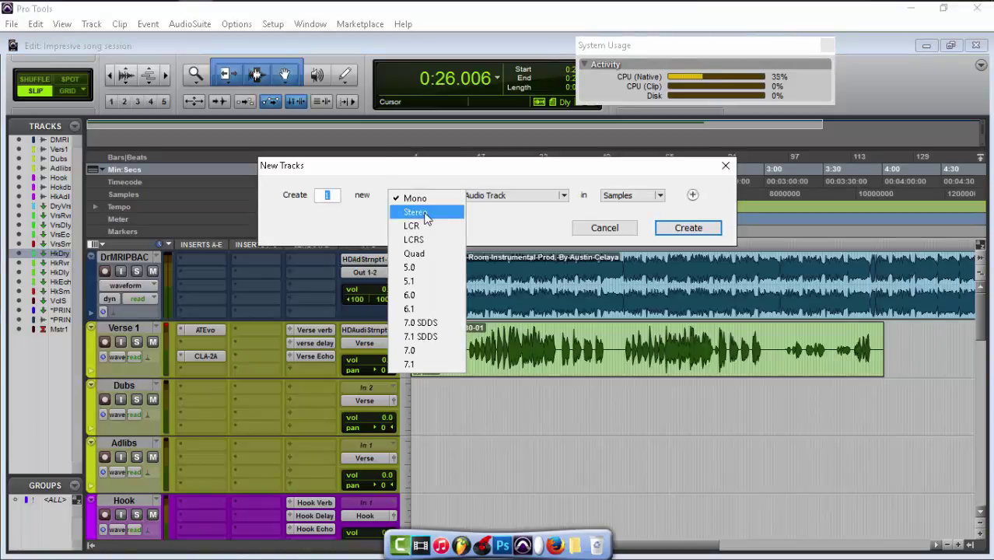
{"action": "left_click", "coordinate": [424, 215]}
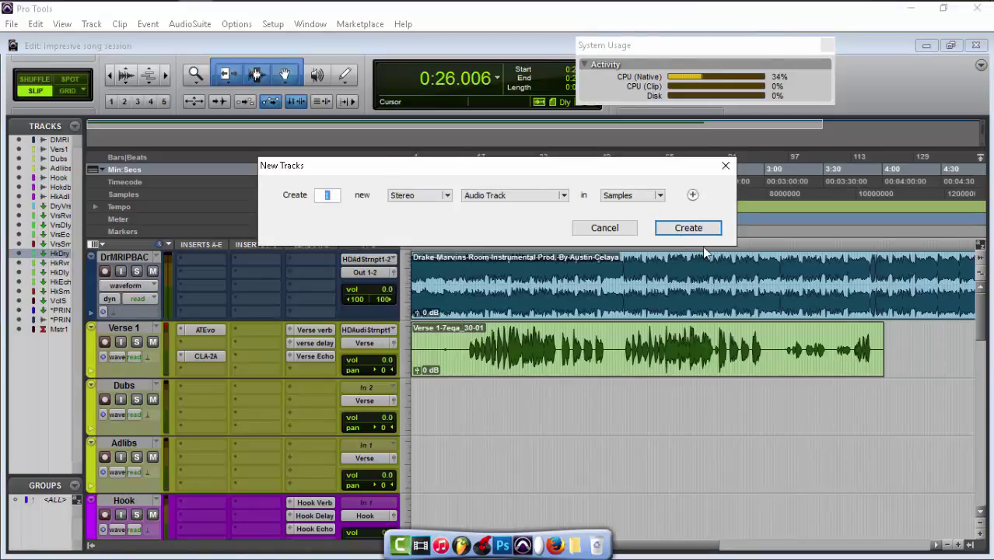
{"action": "left_click", "coordinate": [682, 233]}
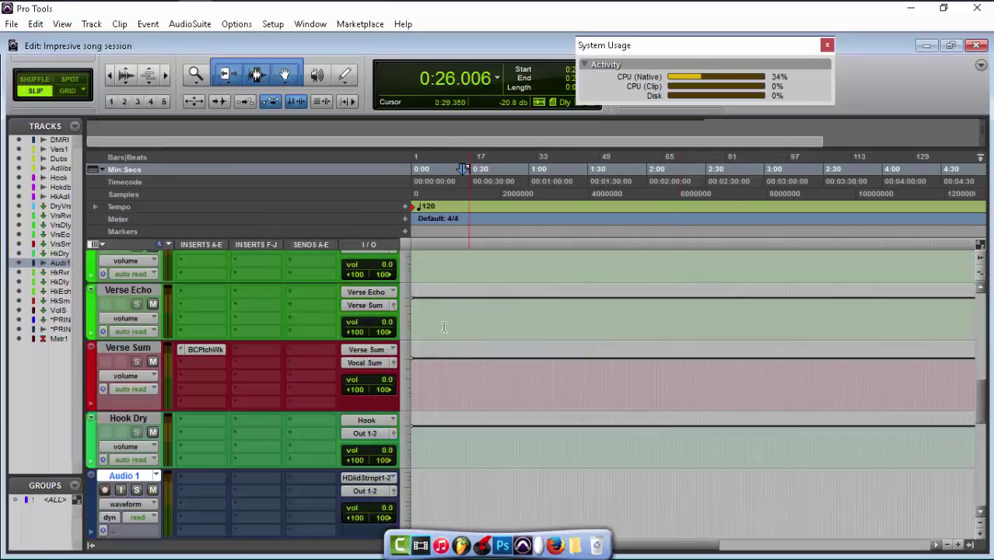
Step: Rename the new audio track Vocal Print and move it directly below the Verse 1 track
{"action": "double_click", "coordinate": [125, 476]}
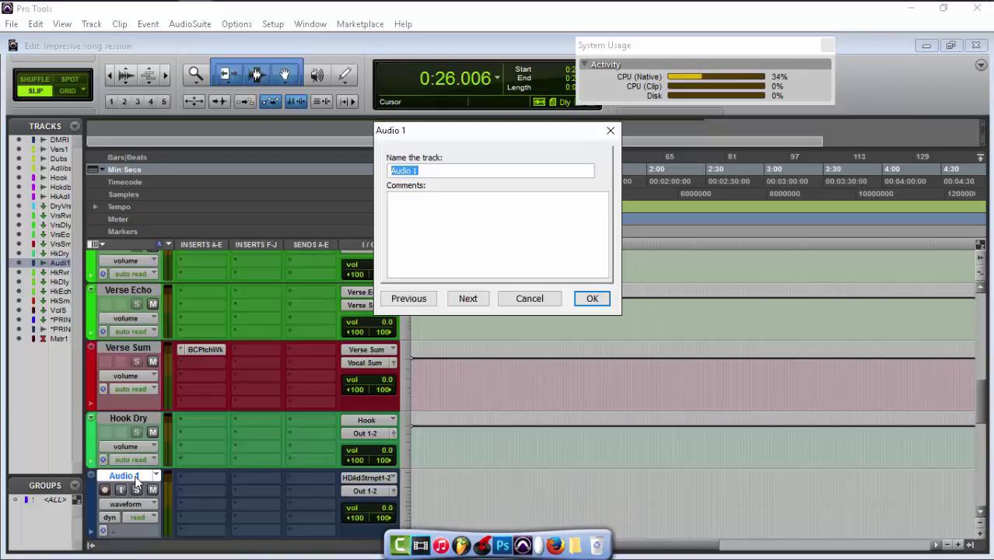
{"action": "type", "text": "Vocal Print"}
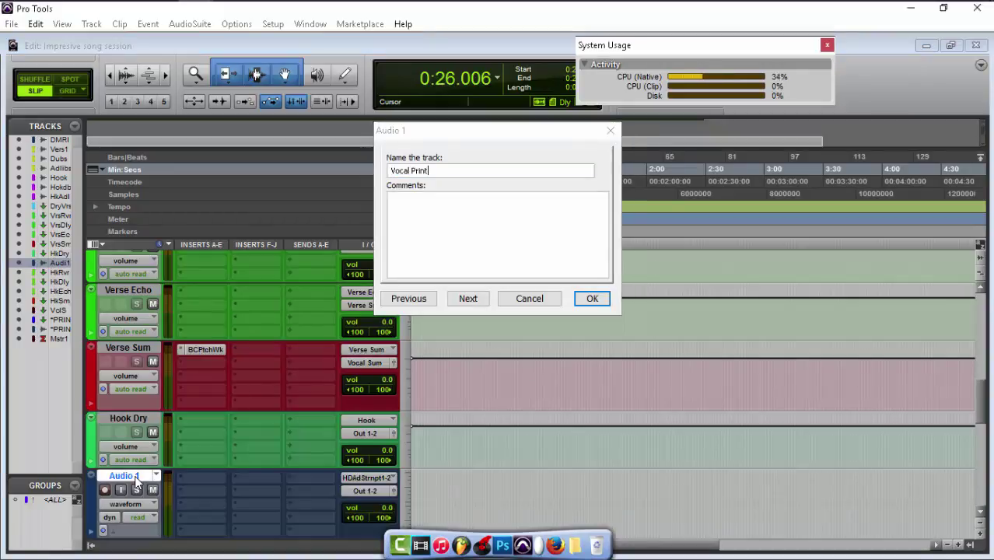
{"action": "key", "text": "Return"}
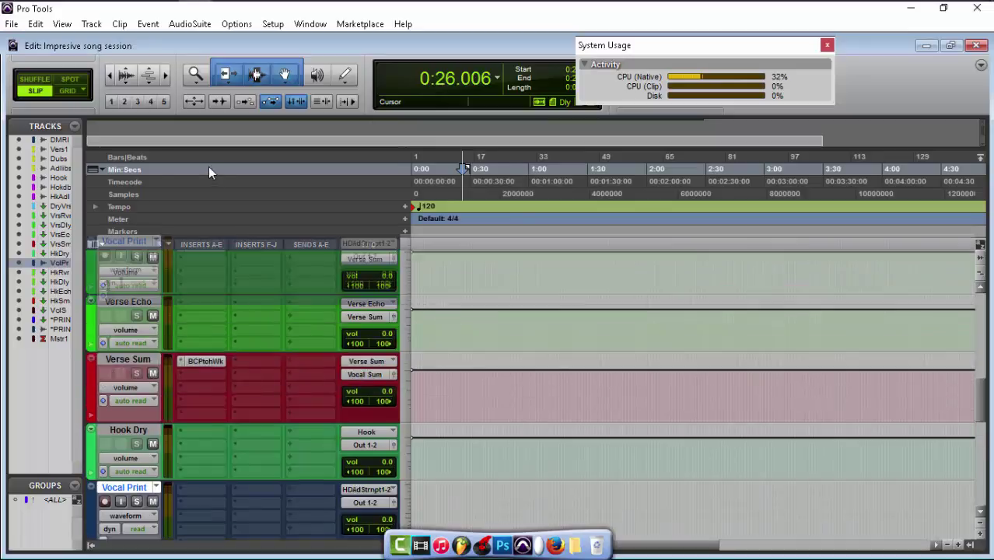
{"action": "scroll", "coordinate": [183, 295], "scroll_direction": "up", "scroll_amount": 10}
{"action": "left_click_drag", "start_coordinate": [168, 360], "coordinate": [191, 363]}
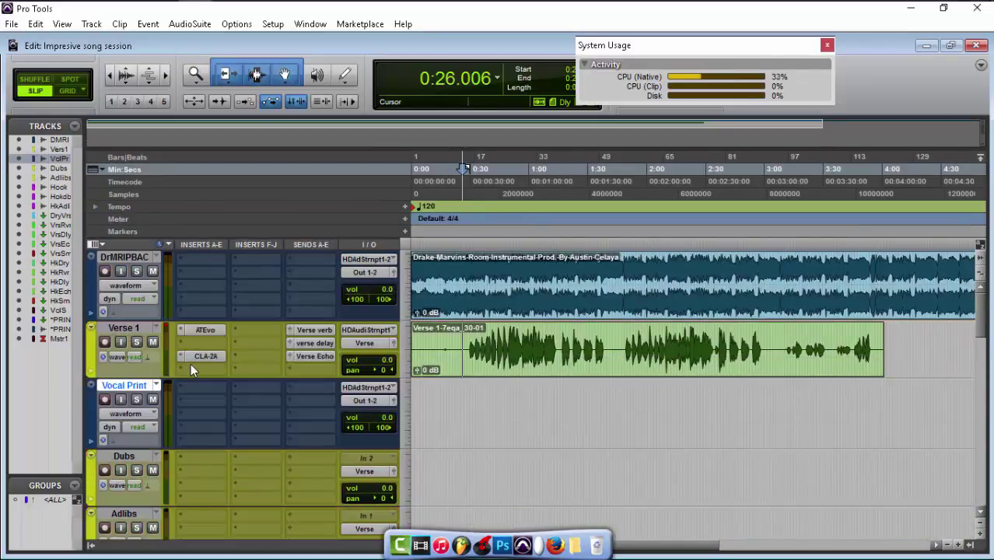
Step: Set the Vocal Print track's input to the stereo bus Bus 31-32
{"action": "left_click", "coordinate": [375, 389]}
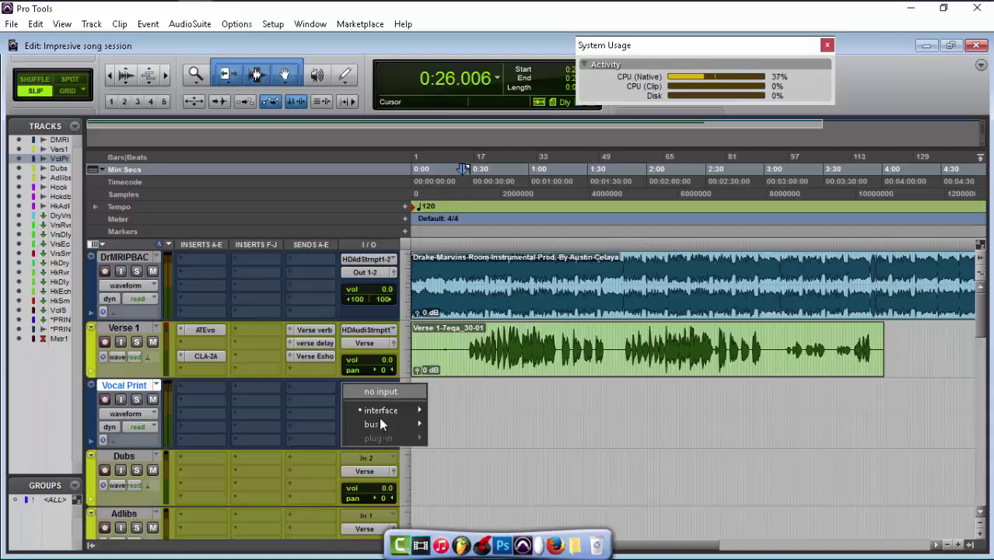
{"action": "mouse_move", "coordinate": [381, 424]}
{"action": "mouse_move", "coordinate": [451, 425]}
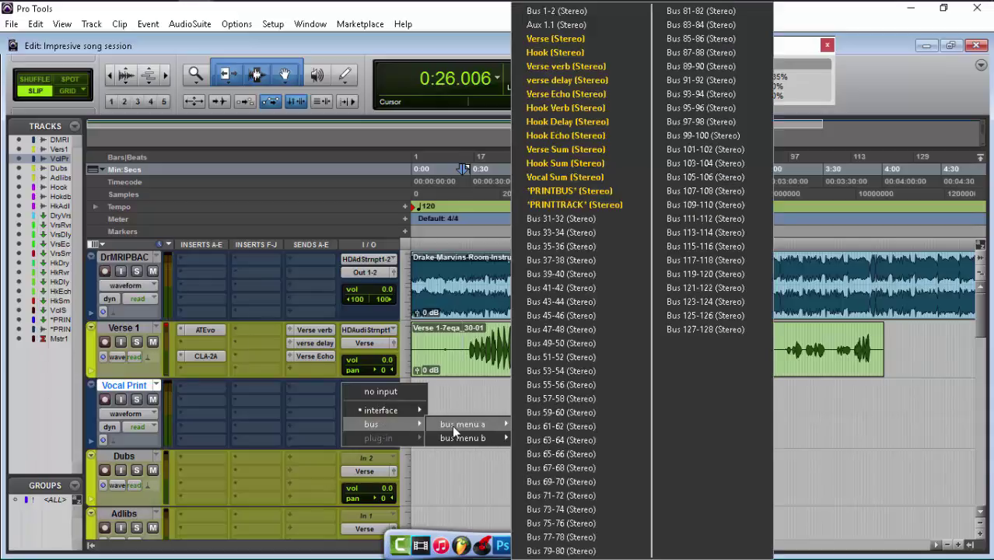
{"action": "left_click", "coordinate": [587, 224]}
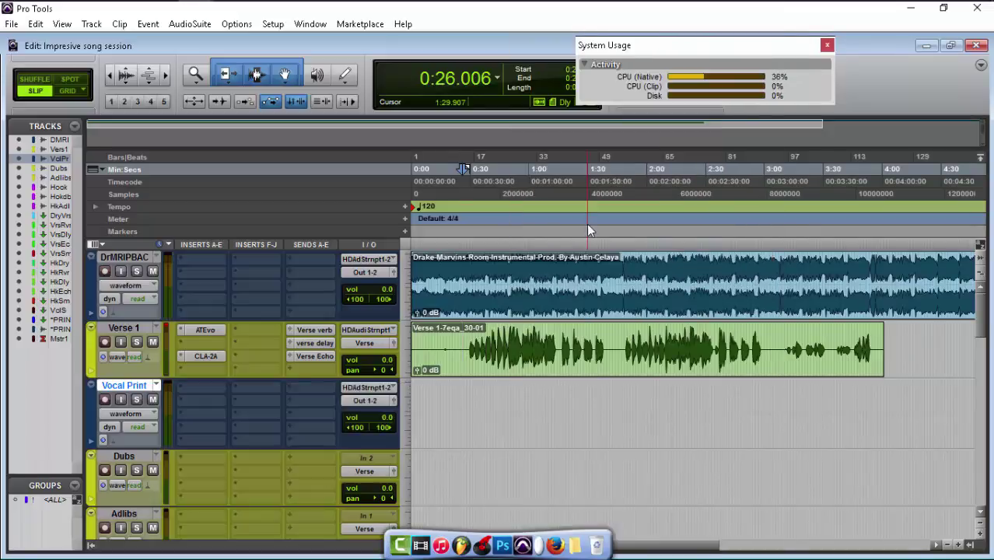
Step: Route the Verse 1 track's output to the stereo bus Bus 31-32
{"action": "left_click", "coordinate": [371, 343]}
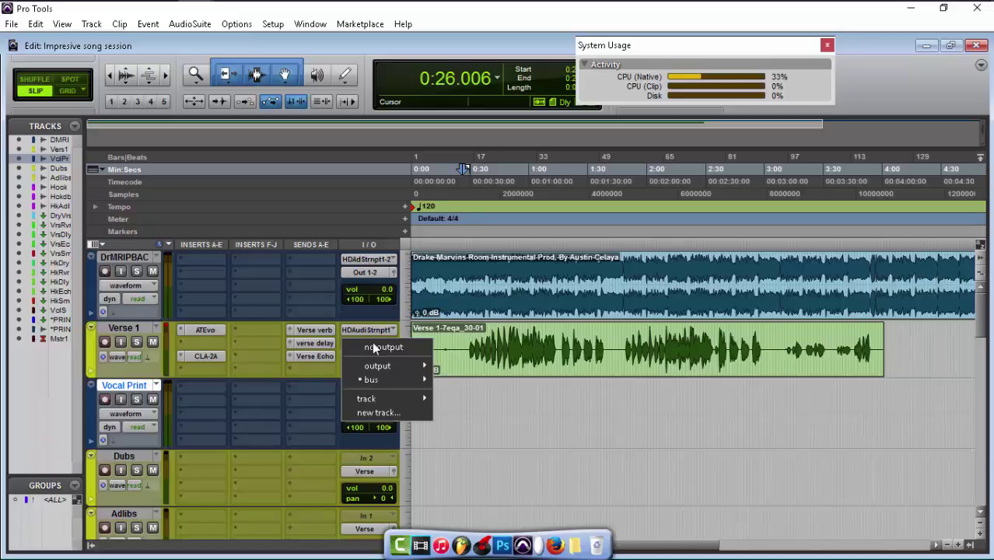
{"action": "mouse_move", "coordinate": [380, 382]}
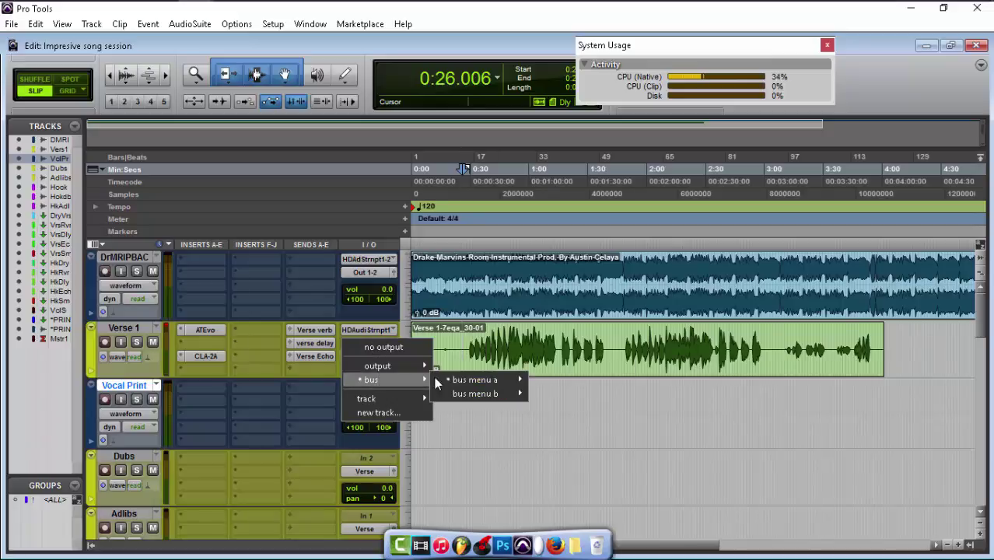
{"action": "mouse_move", "coordinate": [452, 378]}
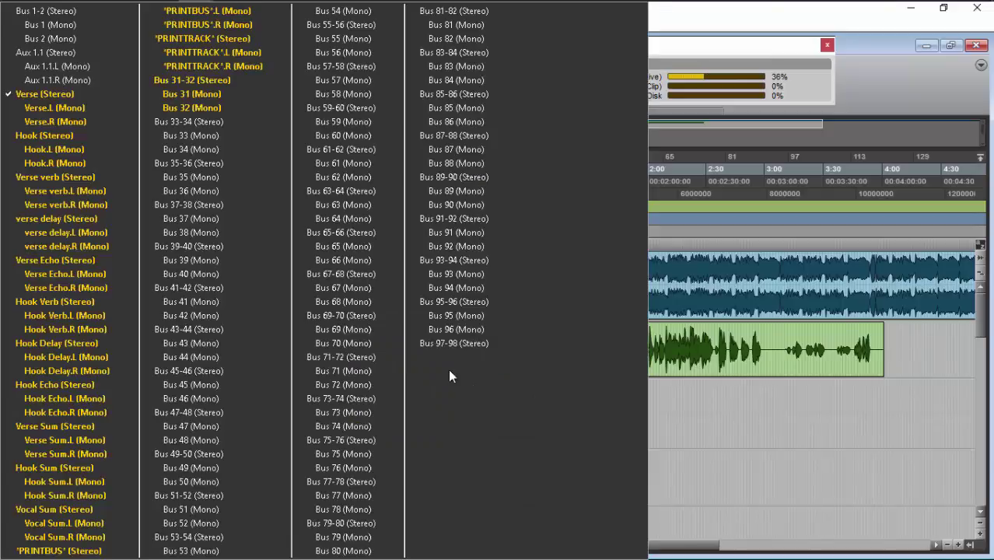
{"action": "left_click", "coordinate": [235, 86]}
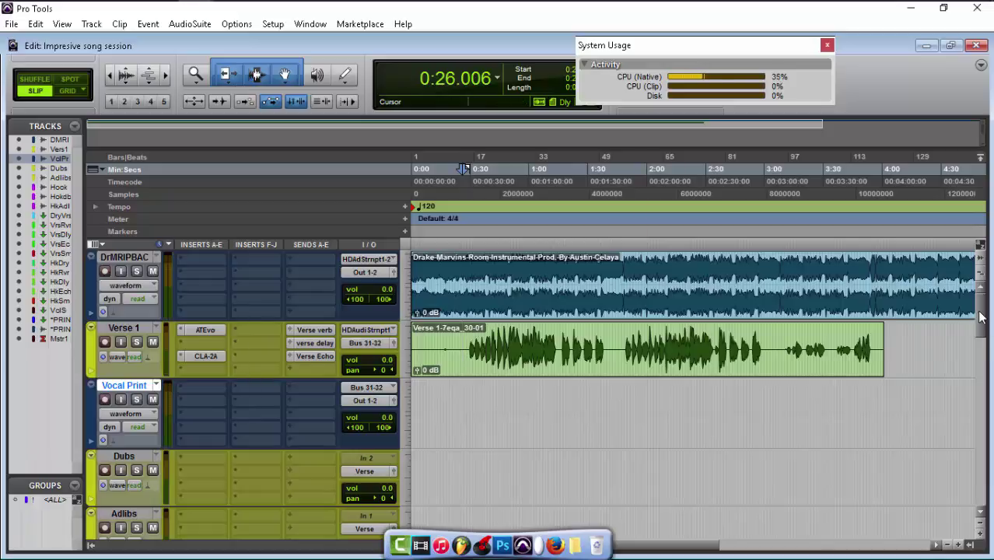
Step: Route the Verse Reverb track's output to the stereo bus Bus 31-32
{"action": "scroll", "coordinate": [980, 333], "scroll_direction": "down", "scroll_amount": 1}
{"action": "left_click_drag", "start_coordinate": [980, 333], "coordinate": [983, 413]}
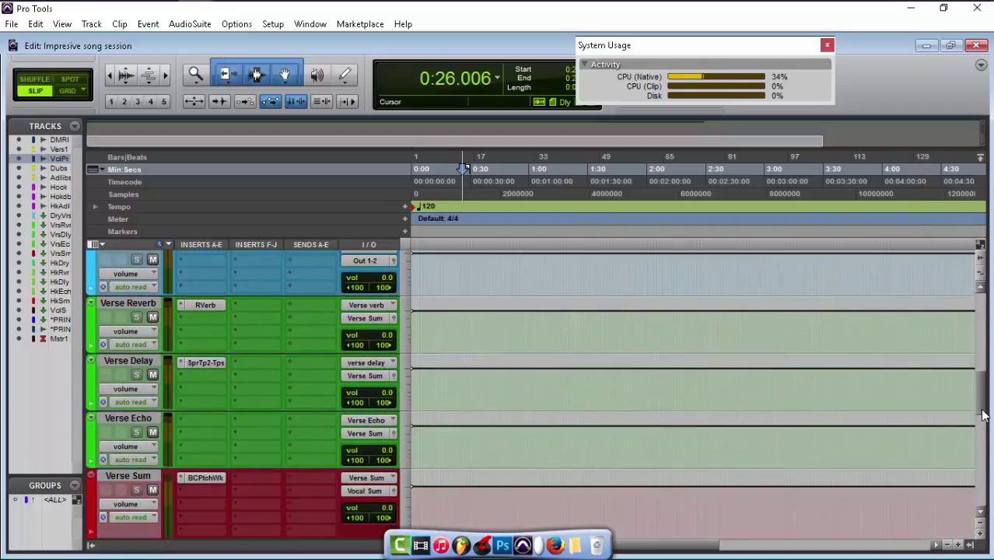
{"action": "left_click", "coordinate": [363, 321]}
{"action": "mouse_move", "coordinate": [422, 362]}
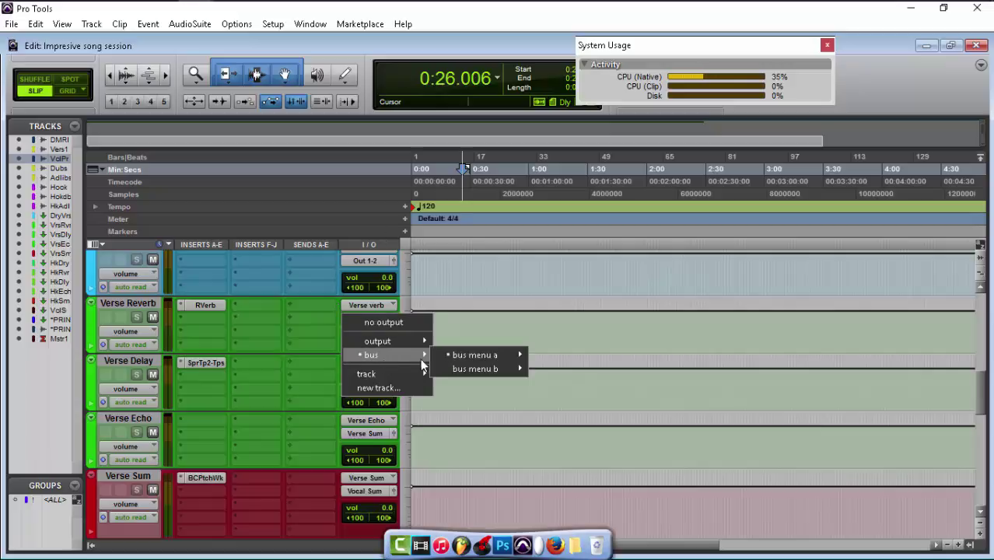
{"action": "mouse_move", "coordinate": [452, 357]}
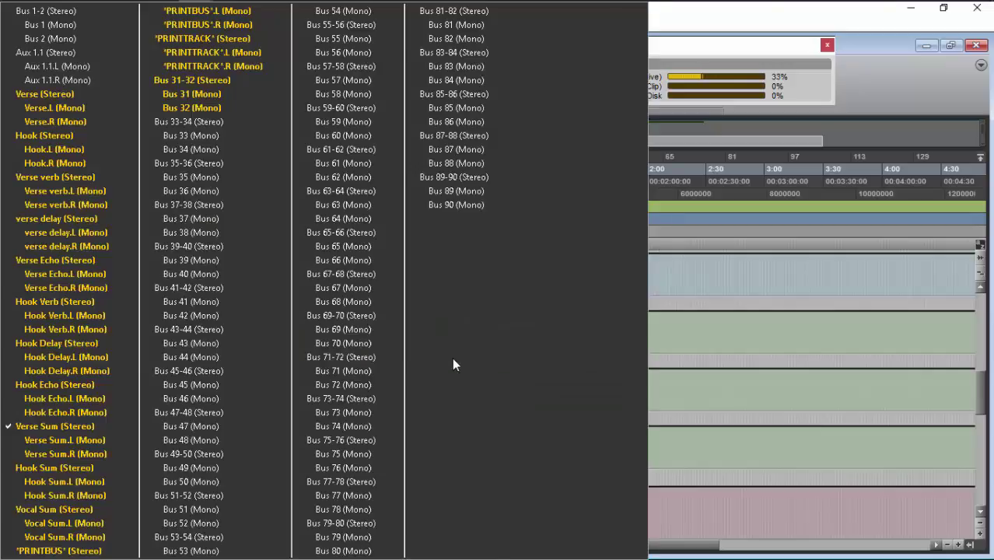
{"action": "left_click", "coordinate": [228, 81]}
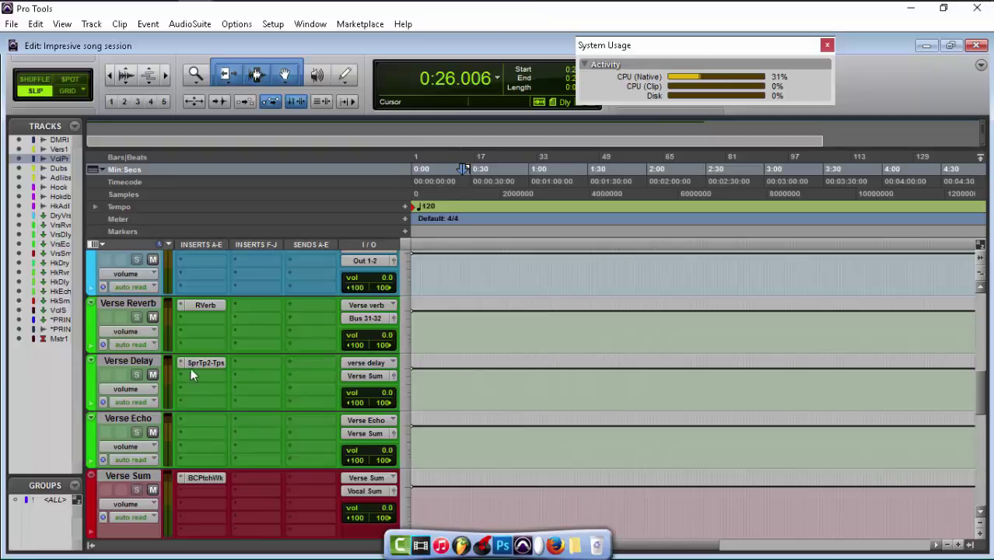
Step: Select the Verse Delay and Verse Echo tracks and route both outputs to the stereo bus Bus 31-32
{"action": "left_click", "coordinate": [143, 361]}
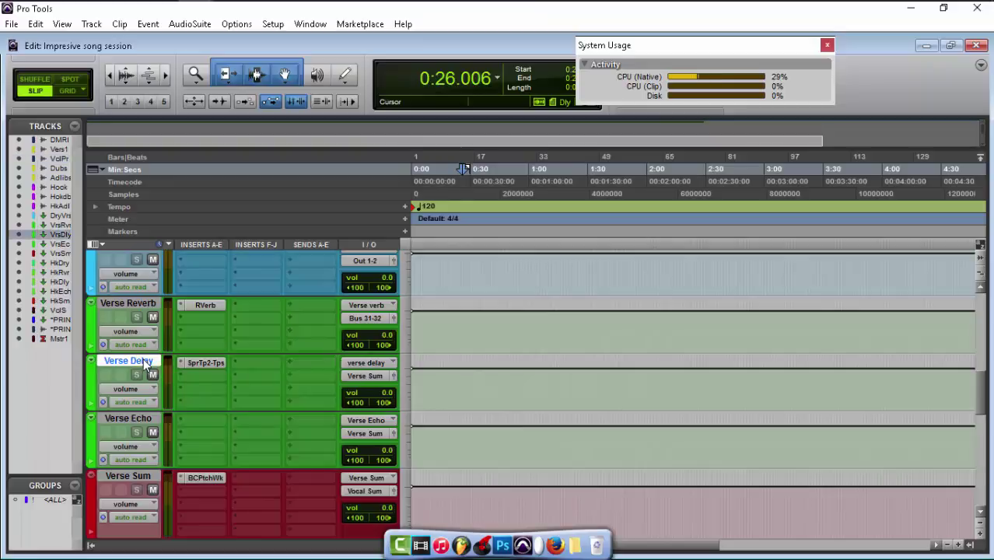
{"action": "left_click", "coordinate": [137, 418], "text": "shift"}
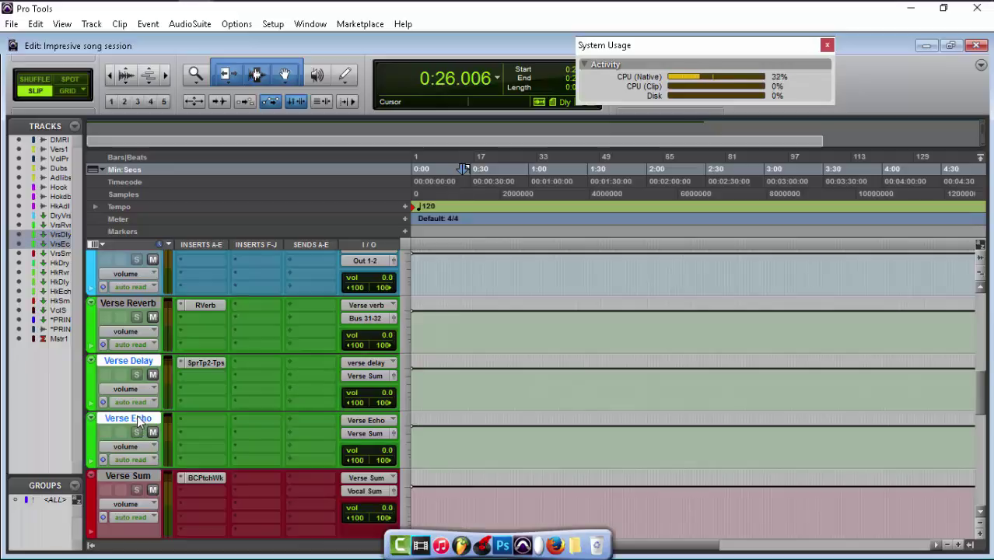
{"action": "left_click", "coordinate": [370, 376]}
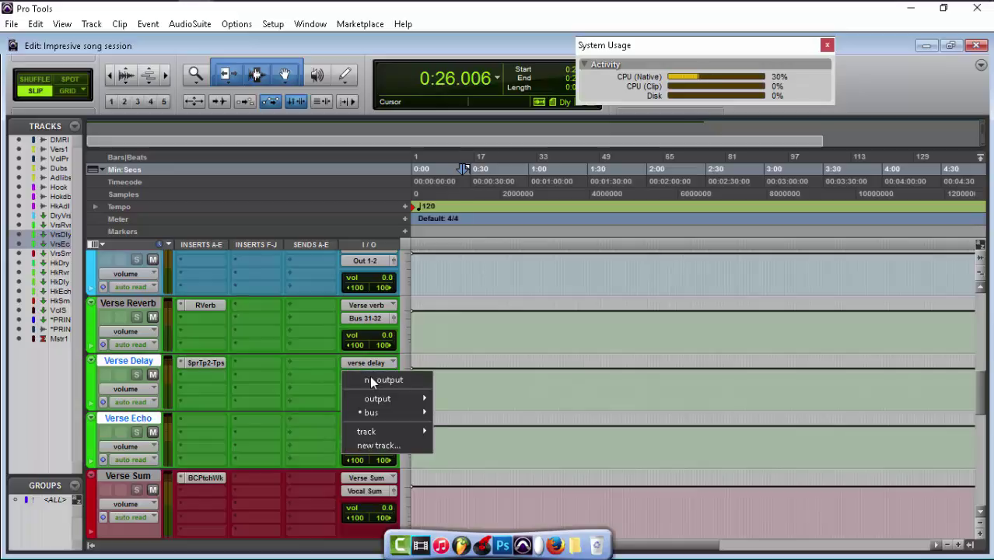
{"action": "mouse_move", "coordinate": [451, 412]}
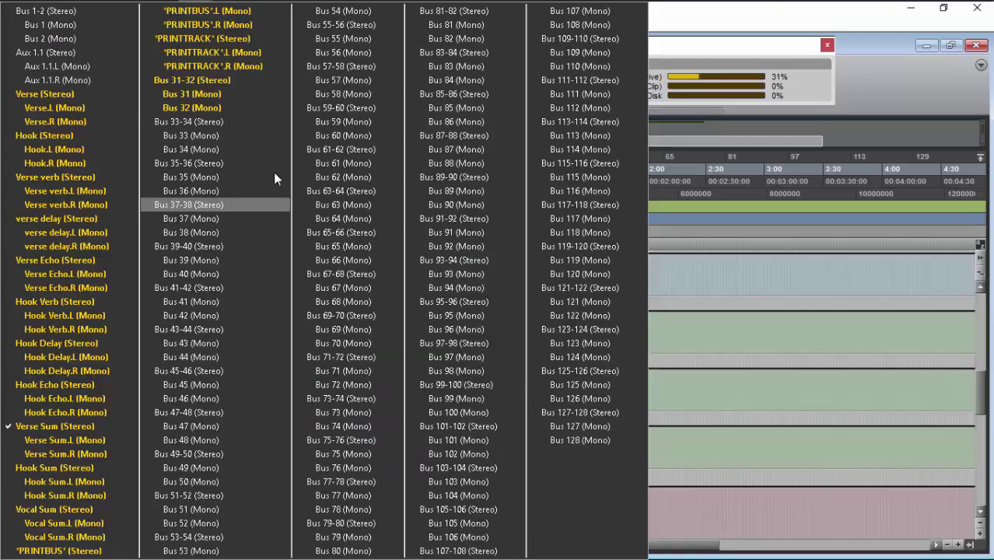
{"action": "left_click", "coordinate": [239, 81]}
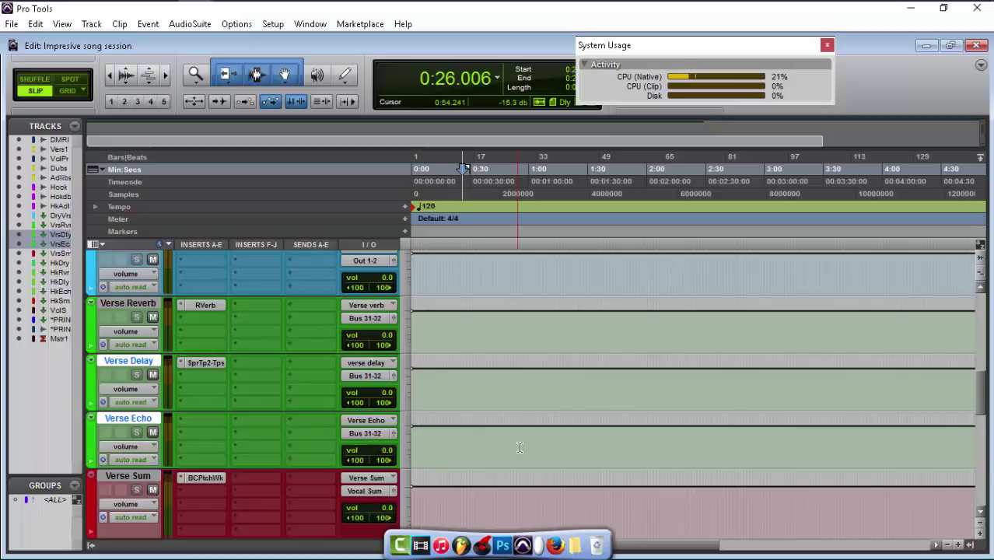
{"action": "left_click_drag", "start_coordinate": [978, 410], "coordinate": [980, 319]}
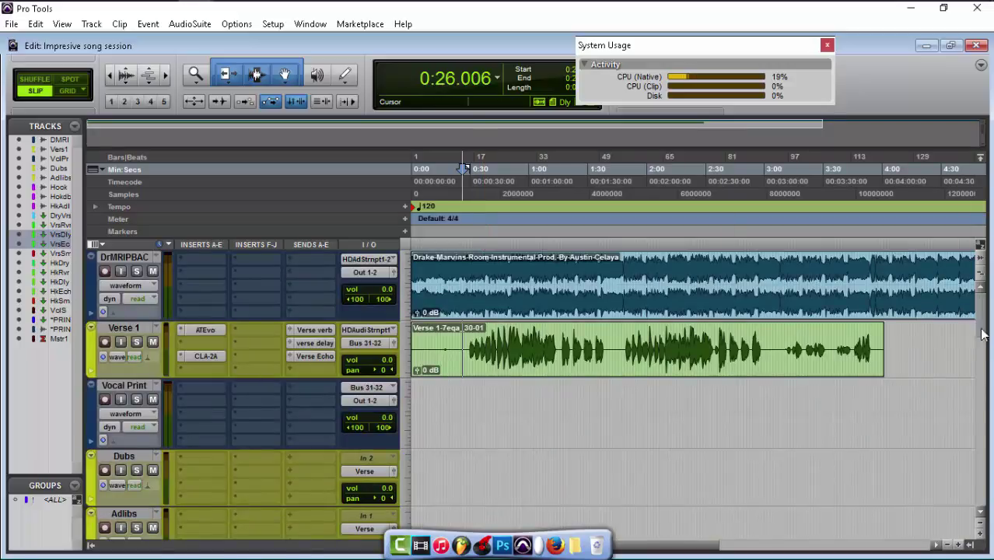
Step: Route the Verse Sum track's output to the stereo bus Bus 31-32
{"action": "left_click_drag", "start_coordinate": [979, 315], "coordinate": [984, 420]}
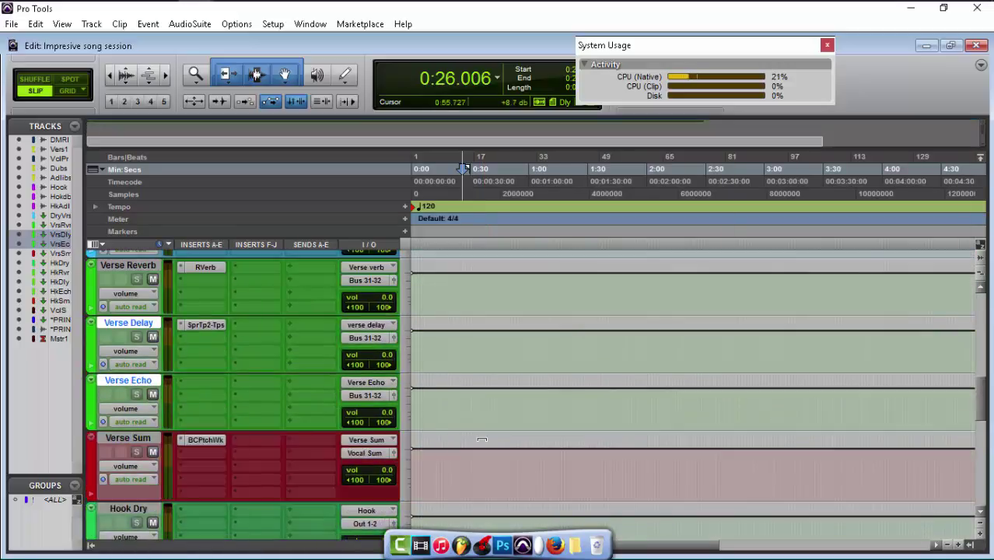
{"action": "left_click", "coordinate": [354, 454]}
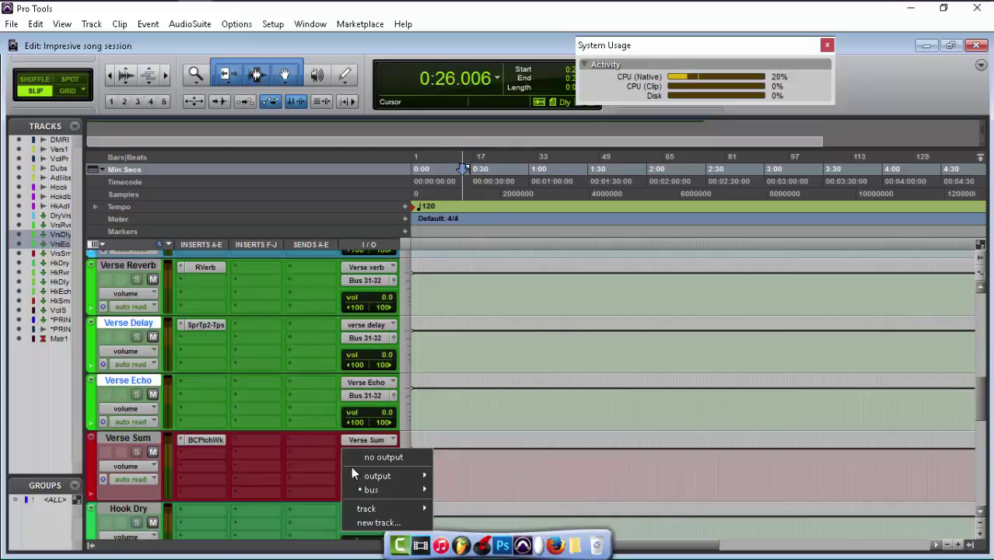
{"action": "mouse_move", "coordinate": [378, 494]}
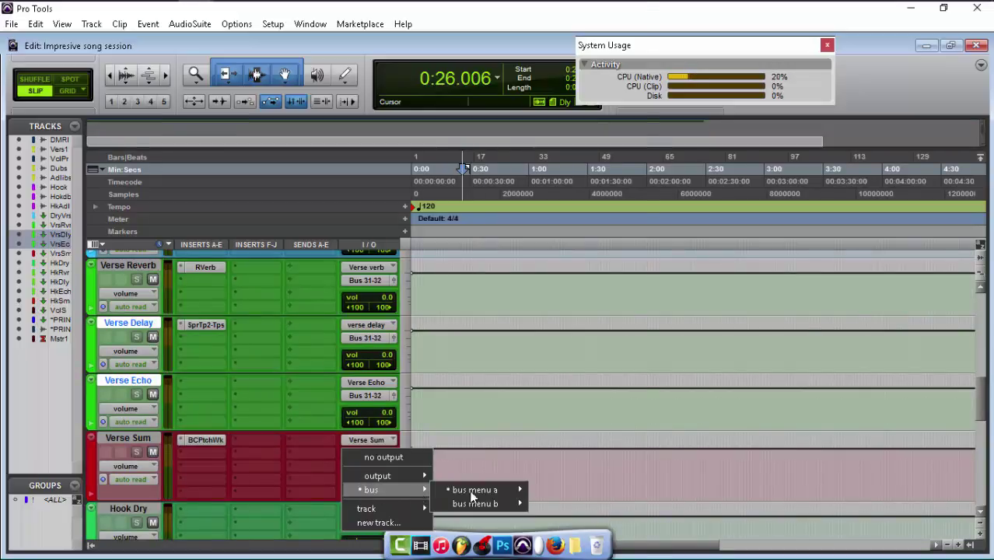
{"action": "mouse_move", "coordinate": [471, 490]}
{"action": "left_click", "coordinate": [188, 80]}
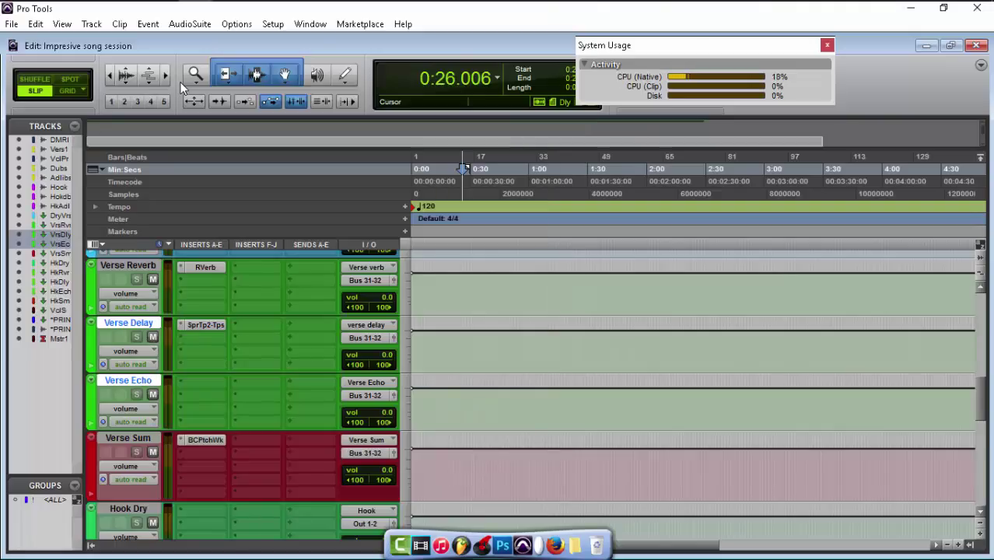
{"action": "left_click_drag", "start_coordinate": [978, 391], "coordinate": [979, 315]}
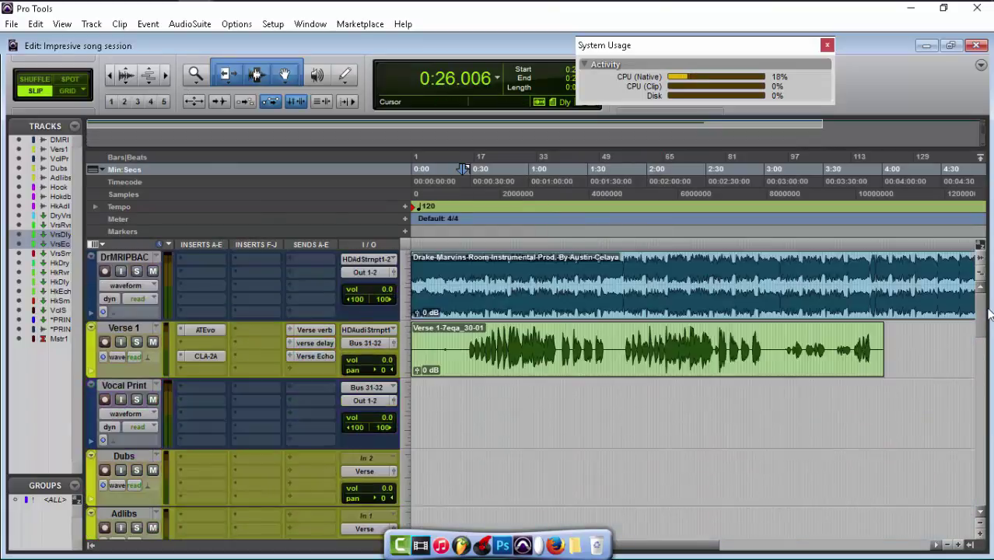
Step: Play the session from 0:26.006 to check the signal of the rerouted vocal, and stop playback
{"action": "left_click", "coordinate": [109, 396]}
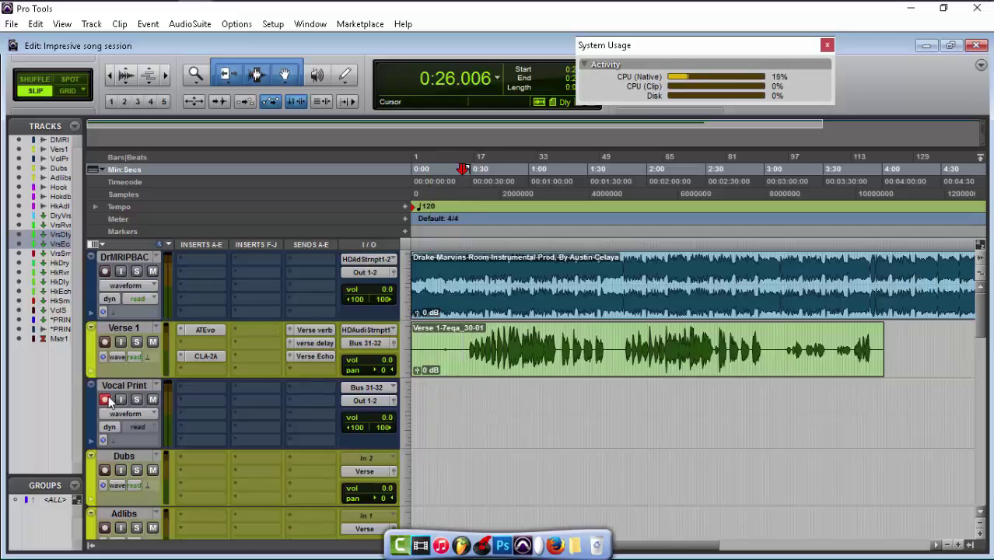
{"action": "key", "text": "space"}
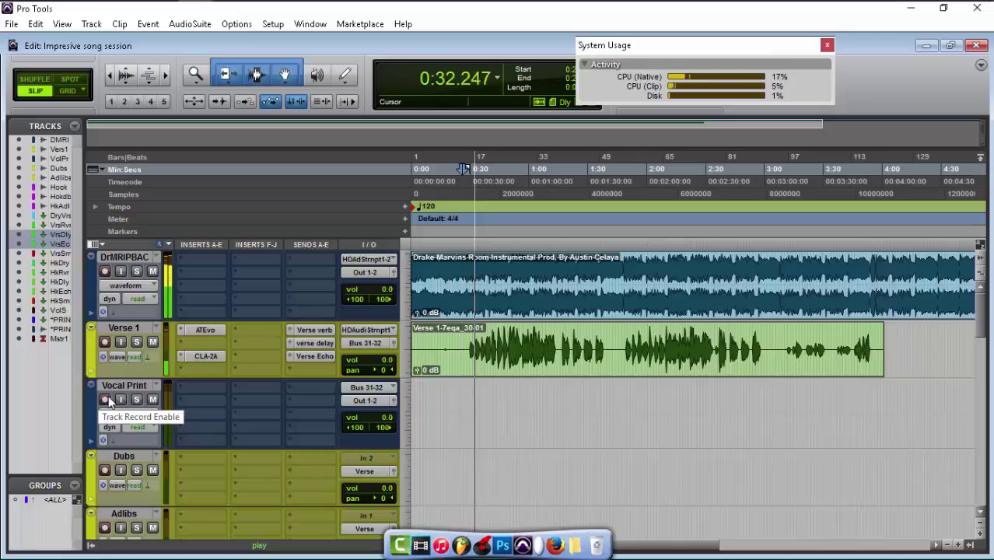
{"action": "key", "text": "space"}
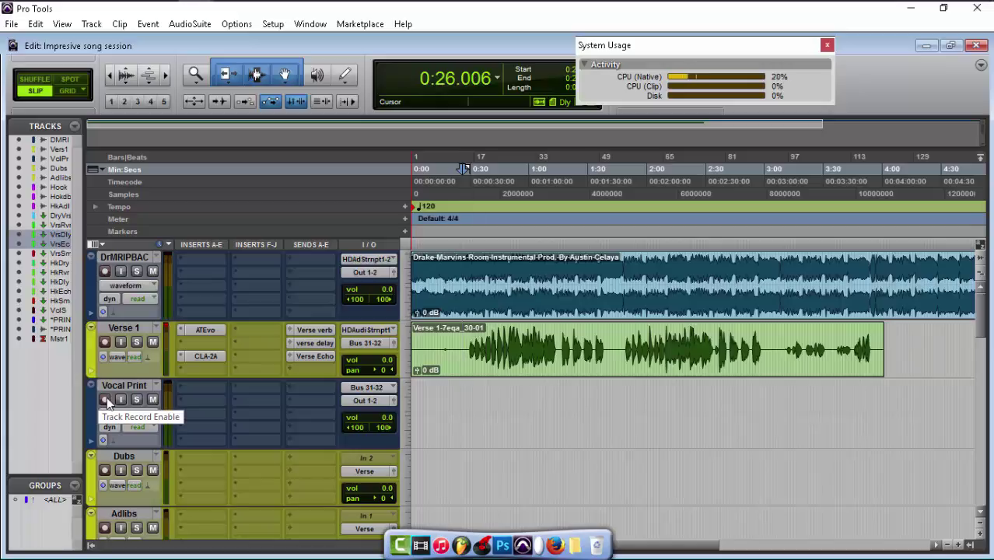
Step: Record-enable the Vocal Print track, show the transport controls in the Edit window and arm the transport for recording
{"action": "left_click", "coordinate": [105, 400]}
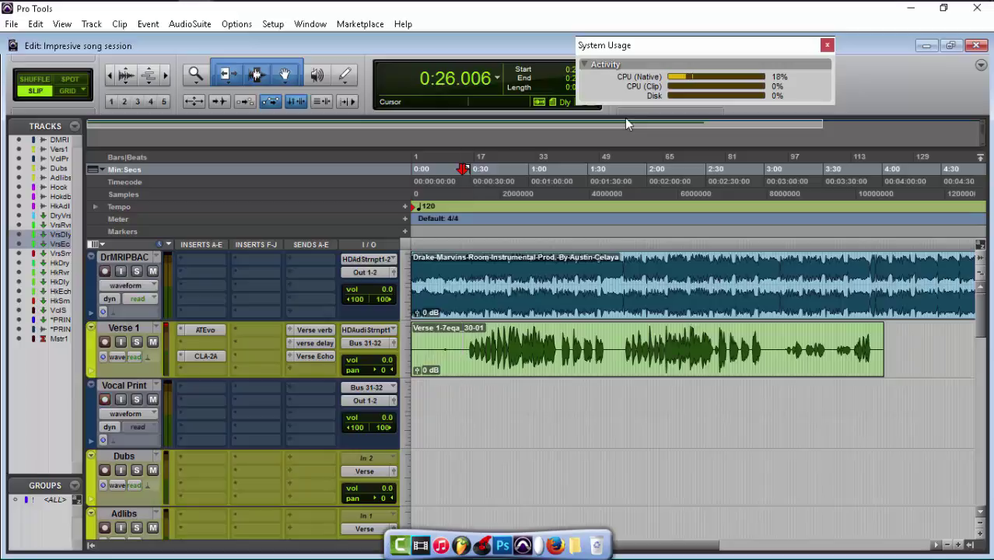
{"action": "left_click_drag", "start_coordinate": [697, 53], "coordinate": [618, 146]}
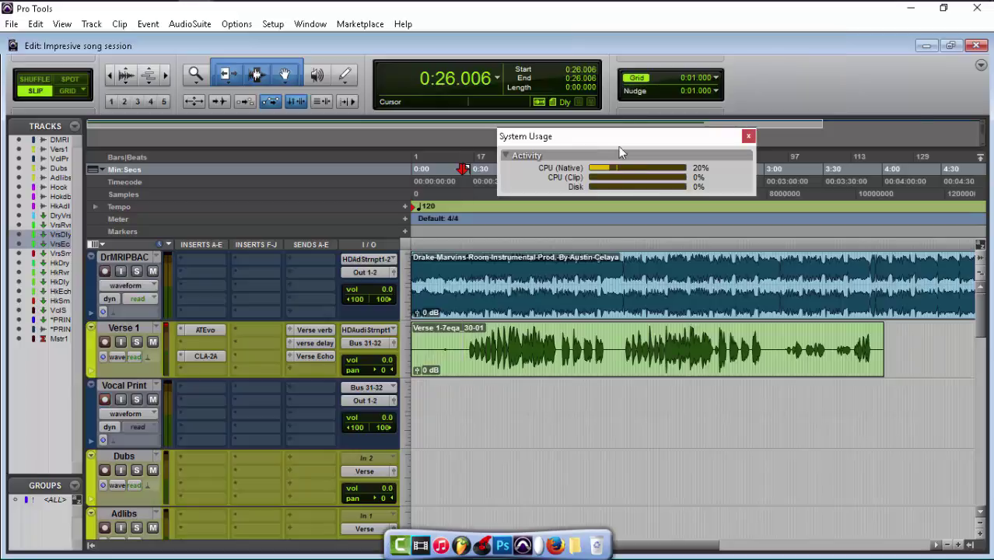
{"action": "left_click", "coordinate": [981, 65]}
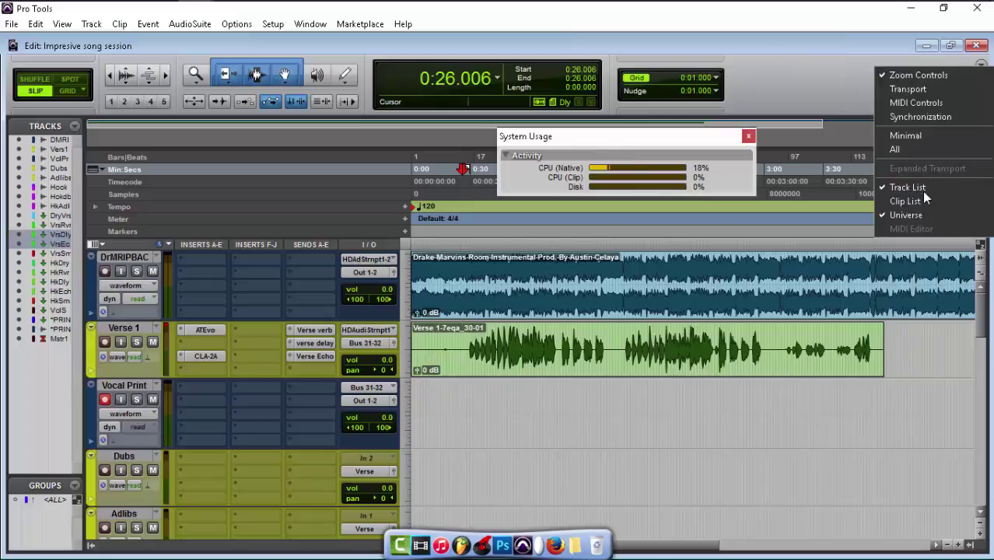
{"action": "left_click", "coordinate": [938, 89]}
{"action": "left_click", "coordinate": [827, 77]}
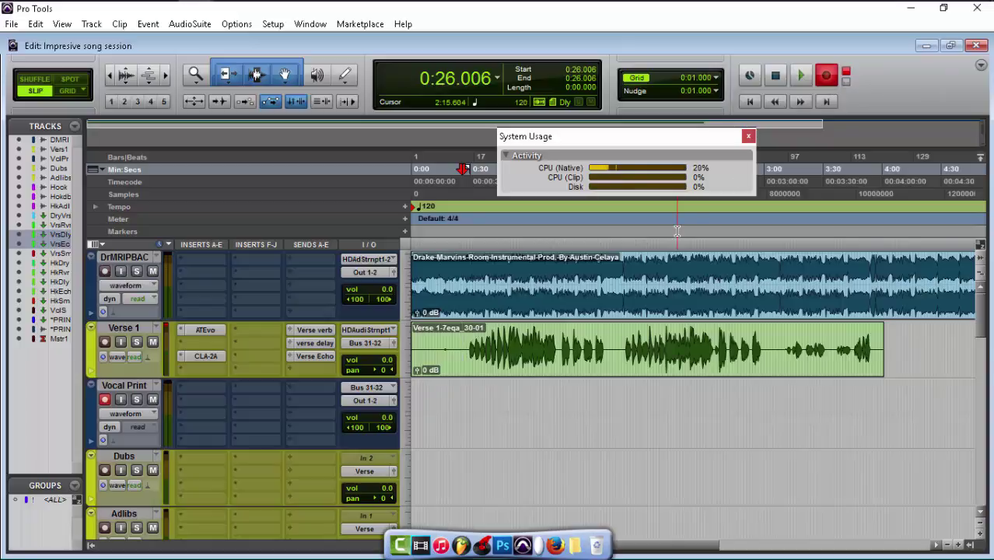
Step: Record the processed verse onto the Vocal Print track from 0:26.006, checking the verse effect tracks' meters while recording
{"action": "key", "text": "space"}
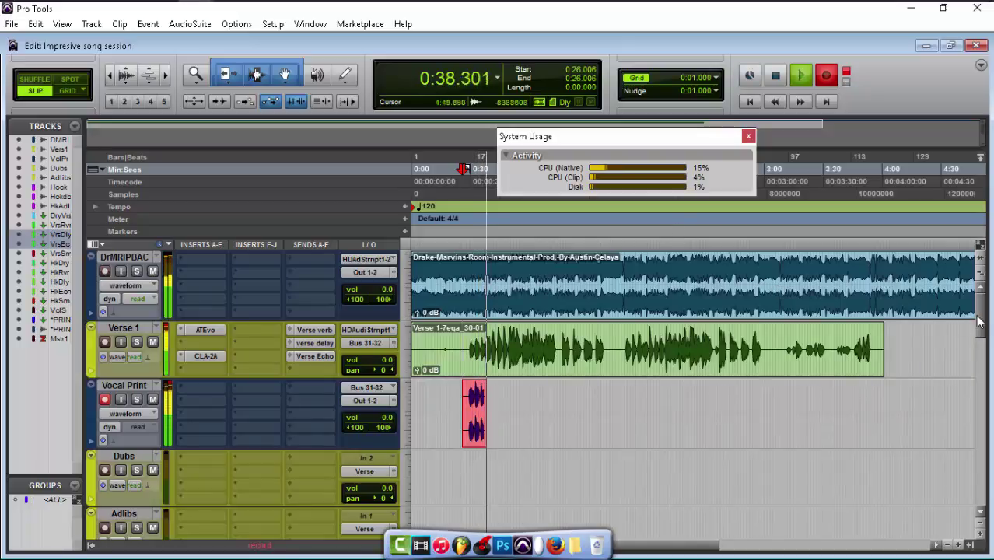
{"action": "left_click_drag", "start_coordinate": [982, 351], "coordinate": [983, 403]}
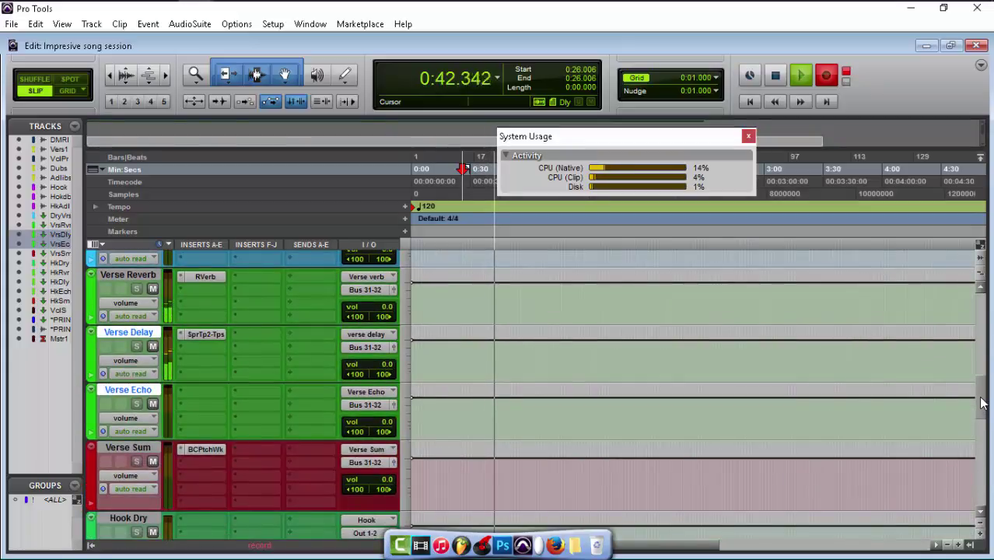
{"action": "left_click_drag", "start_coordinate": [983, 403], "coordinate": [972, 360]}
{"action": "key", "text": "space"}
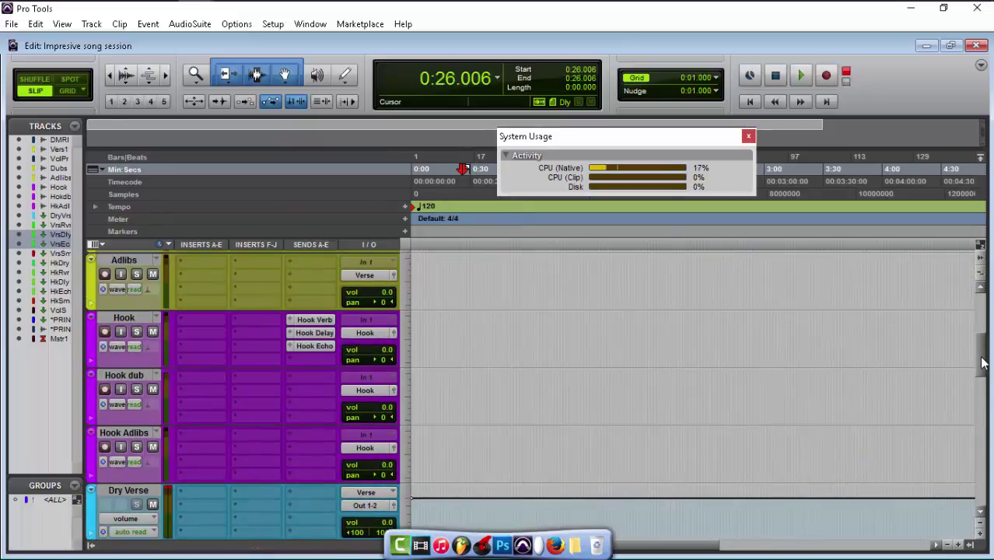
{"action": "scroll", "coordinate": [312, 389], "scroll_direction": "up", "scroll_amount": 5}
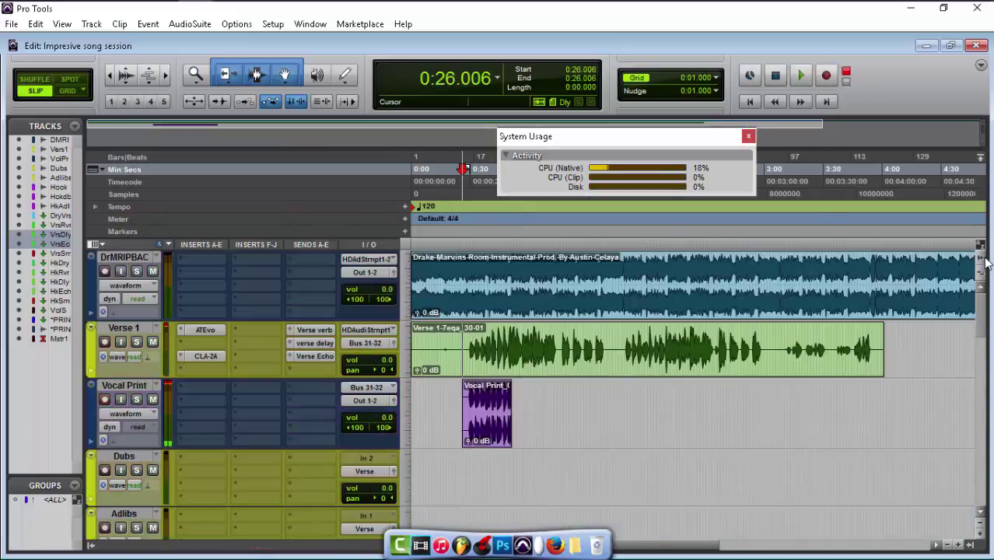
Step: Disarm the Vocal Print track, and mute the original Verse 1 track and make it inactive
{"action": "left_click", "coordinate": [106, 400]}
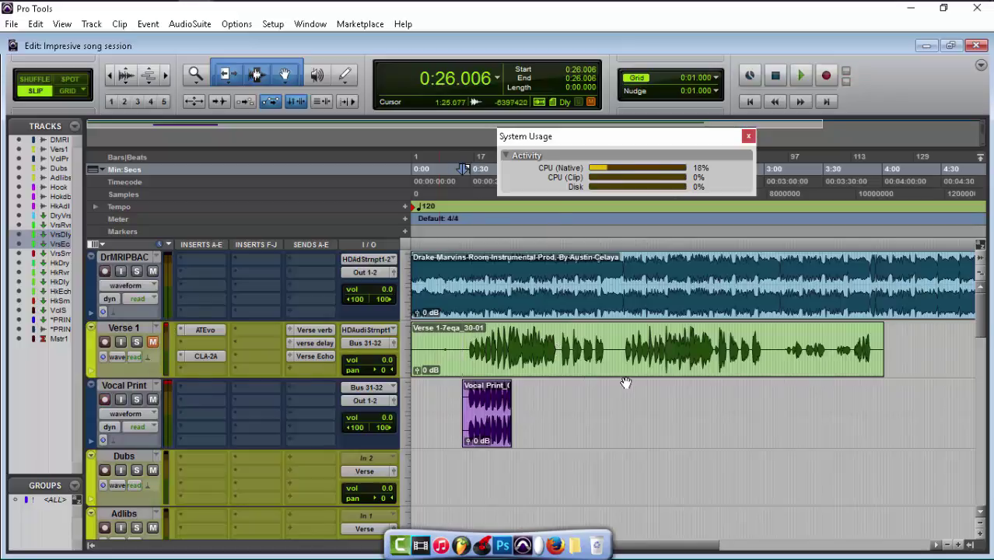
{"action": "right_click", "coordinate": [136, 328]}
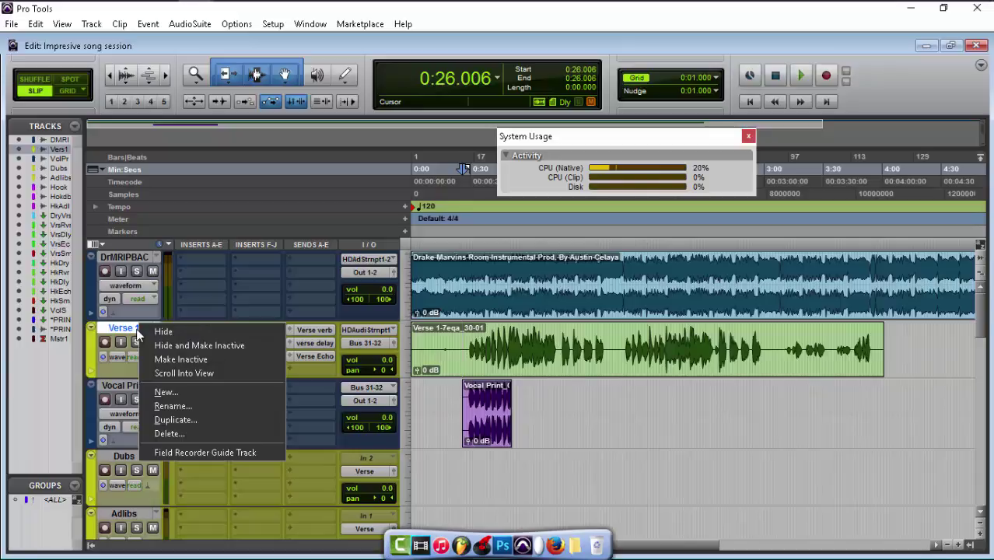
{"action": "right_click", "coordinate": [127, 328]}
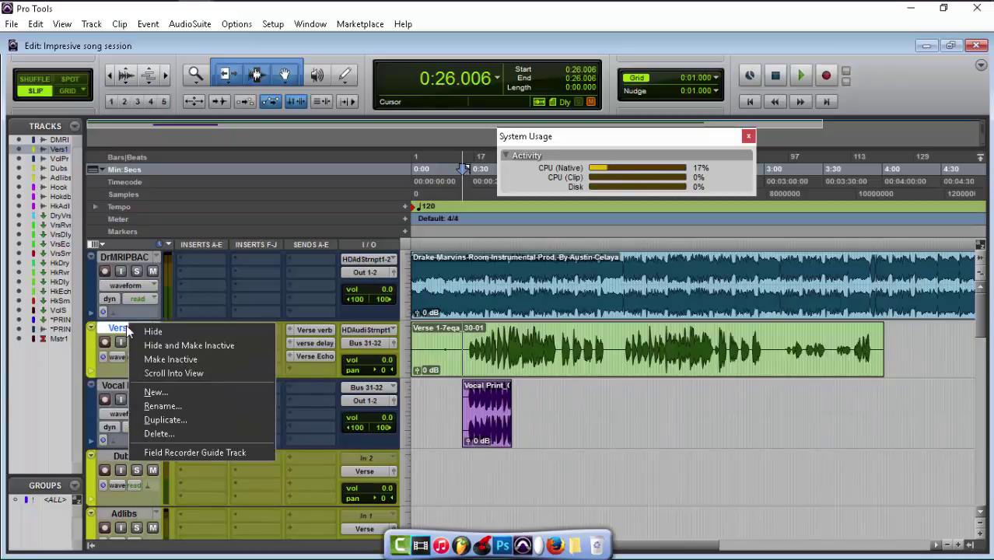
{"action": "left_click", "coordinate": [171, 359]}
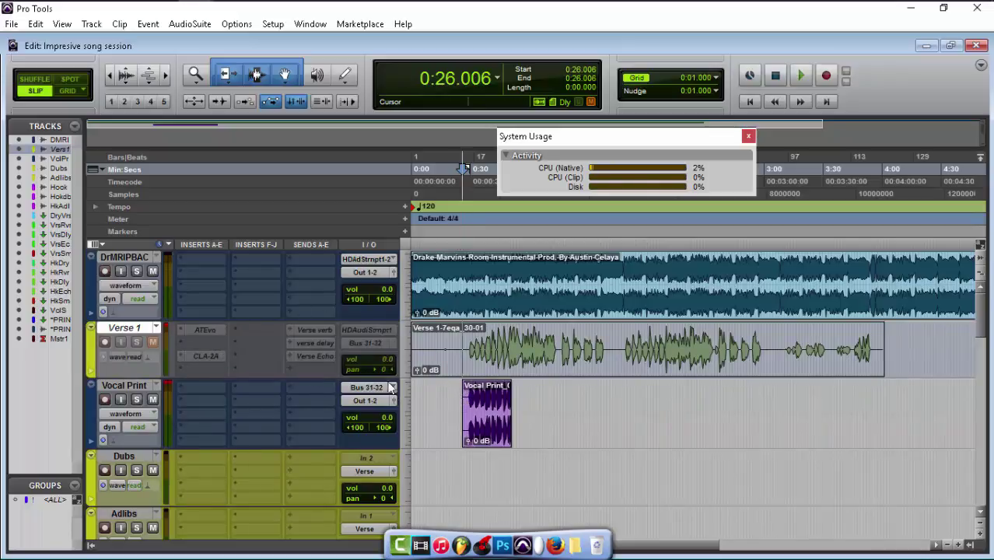
Step: Play back the printed vocal from 0:26.006 while checking the CPU load, and stop playback
{"action": "key", "text": "space"}
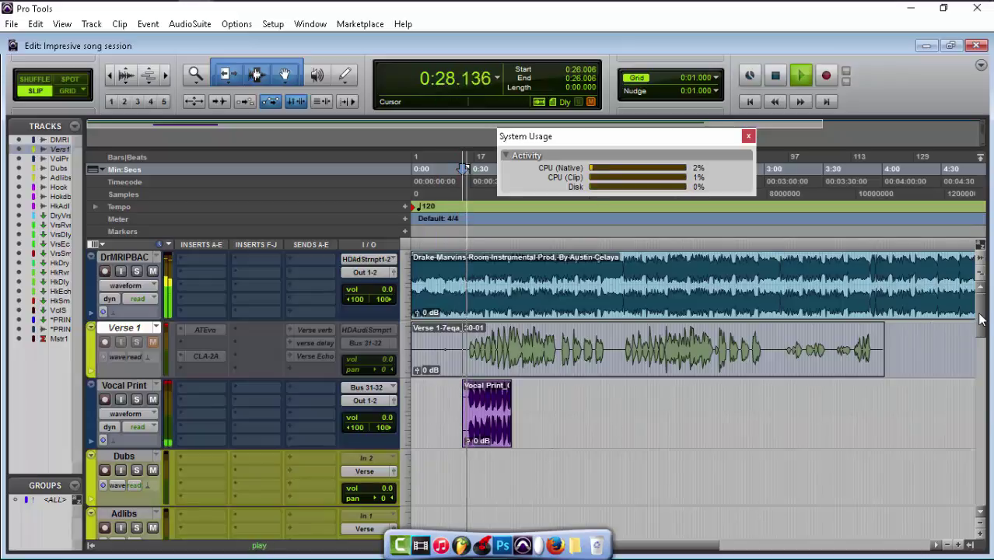
{"action": "mouse_move", "coordinate": [980, 315]}
{"action": "left_mouse_down"}
{"action": "mouse_move", "coordinate": [985, 406]}
{"action": "mouse_move", "coordinate": [985, 311]}
{"action": "left_mouse_up"}
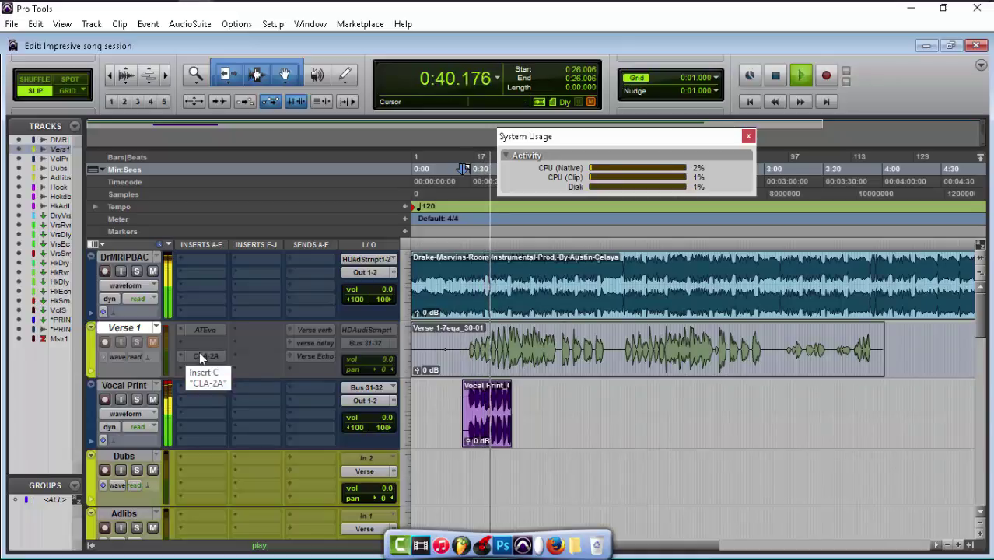
{"action": "key", "text": "space"}
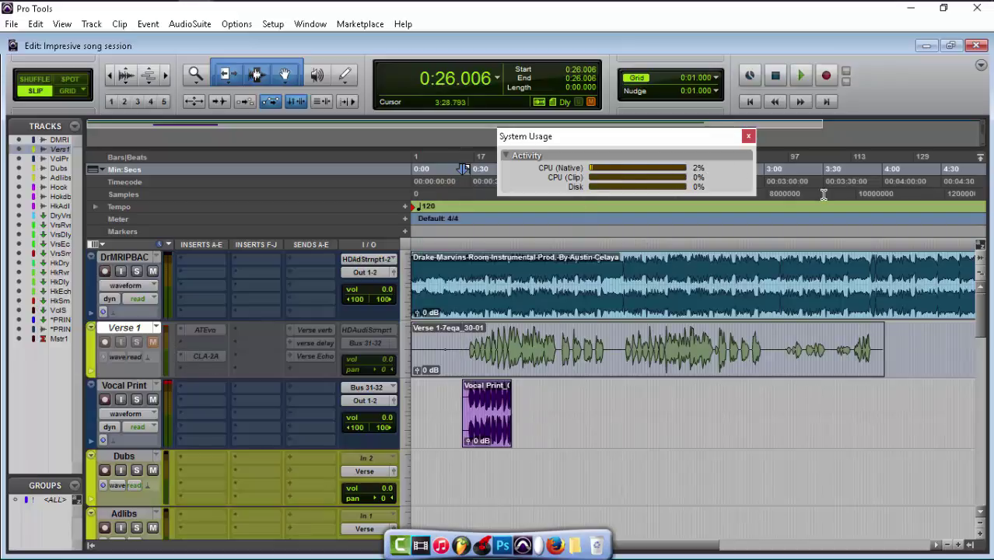
Step: Open the PatchWork insert on the Verse Sum track and bring its hosted Virtual Mix Rack window into full view
{"action": "scroll", "coordinate": [983, 336], "scroll_direction": "down", "scroll_amount": 1}
{"action": "scroll", "coordinate": [981, 336], "scroll_direction": "down", "scroll_amount": 10}
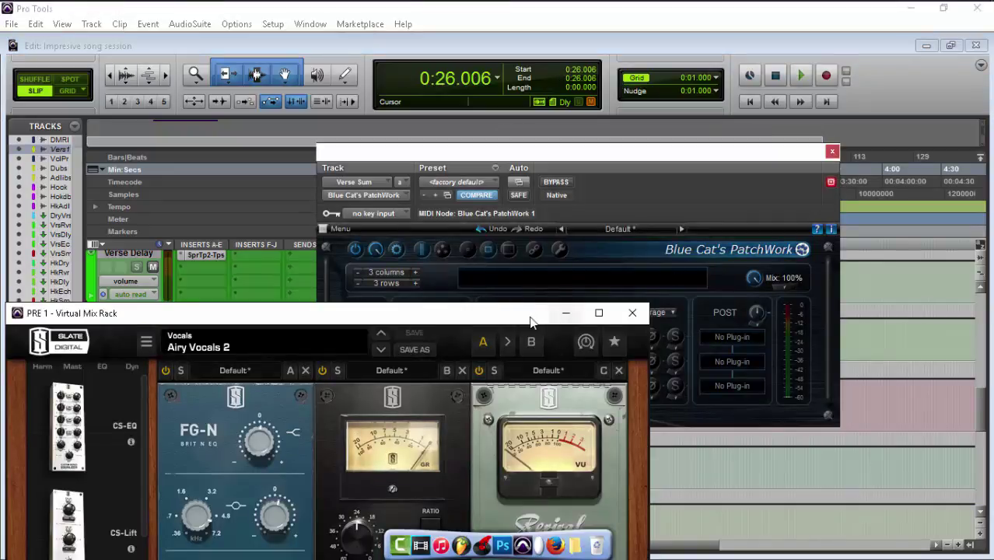
{"action": "left_click_drag", "start_coordinate": [517, 322], "coordinate": [570, 81]}
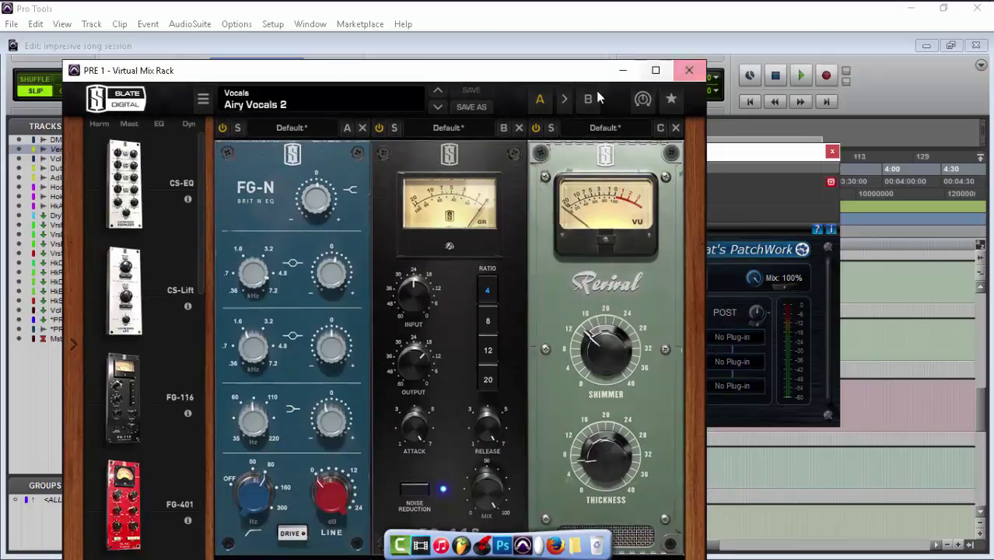
Step: Put away the Virtual Mix Rack and PatchWork windows, and delete the printed clip from the Vocal Print track
{"action": "left_click", "coordinate": [622, 71]}
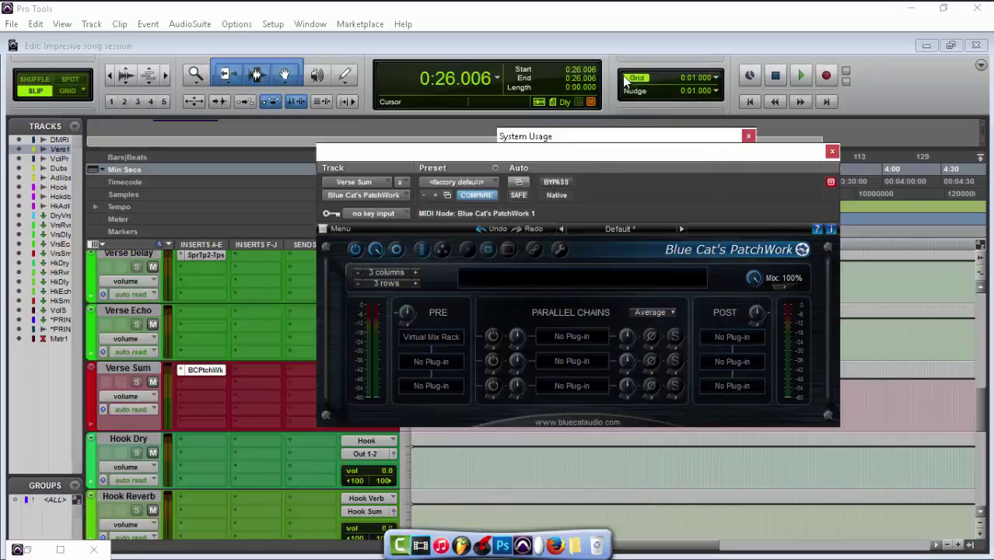
{"action": "left_click", "coordinate": [832, 153]}
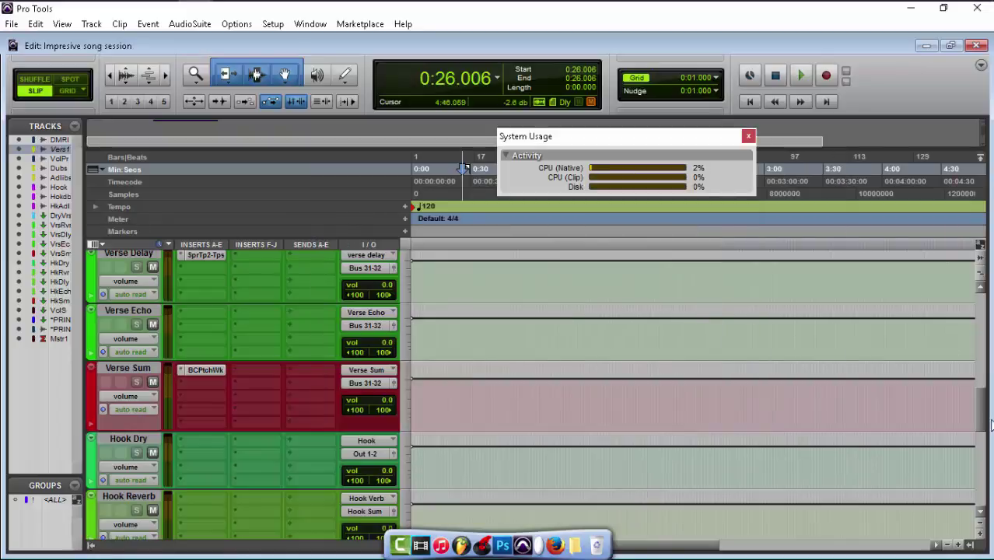
{"action": "left_click_drag", "start_coordinate": [983, 417], "coordinate": [980, 311]}
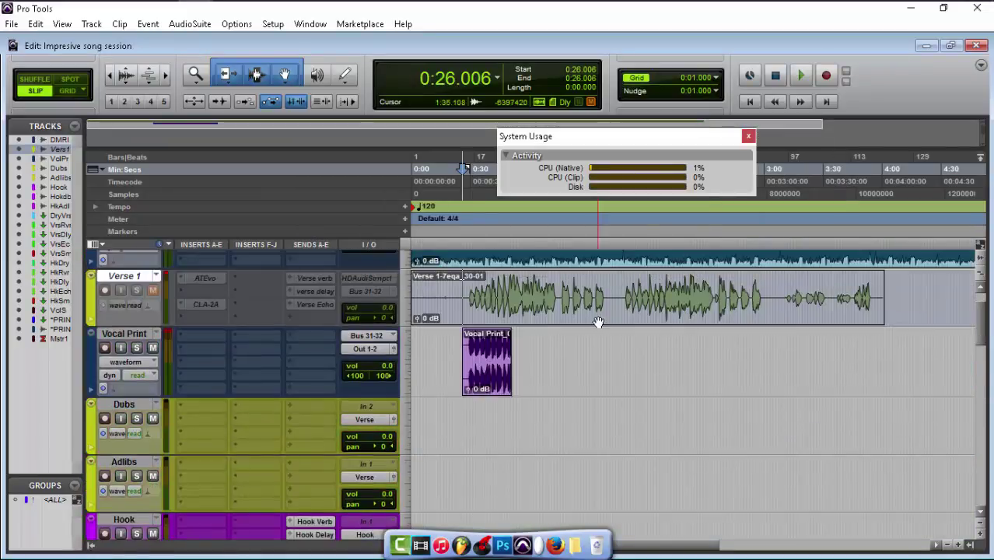
{"action": "left_click", "coordinate": [570, 358]}
{"action": "key", "text": "ctrl+Tab"}
{"action": "key", "text": "ctrl+shift+Tab"}
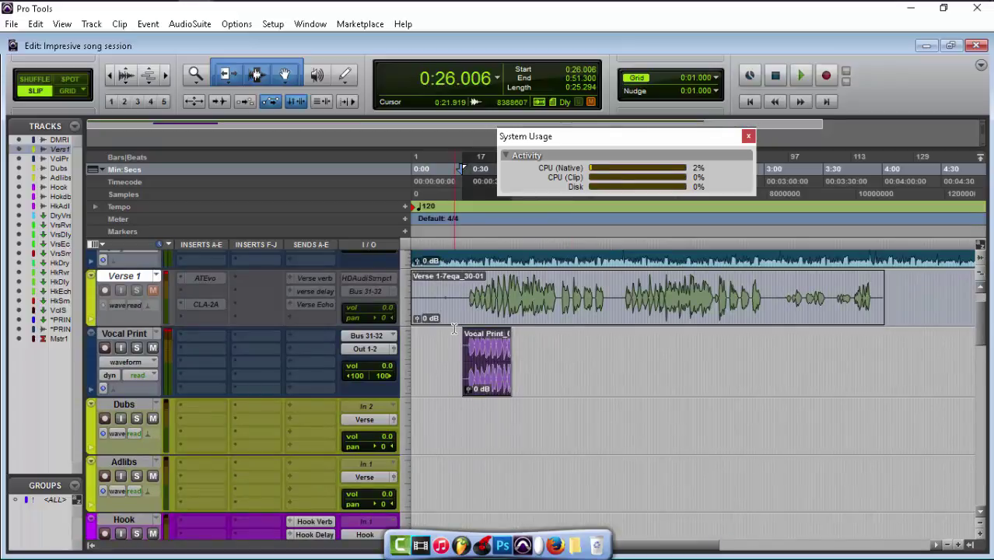
{"action": "key", "text": "Delete"}
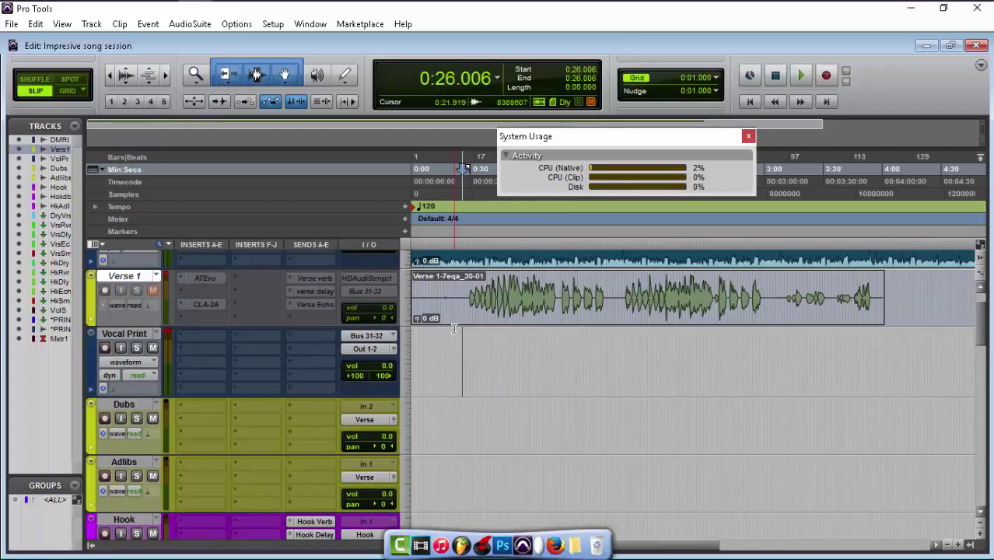
Step: Make the Verse 1 track active again, and play it briefly from 0:26.006 while checking the verse effect tracks' meters
{"action": "right_click", "coordinate": [127, 279]}
{"action": "left_click", "coordinate": [154, 292]}
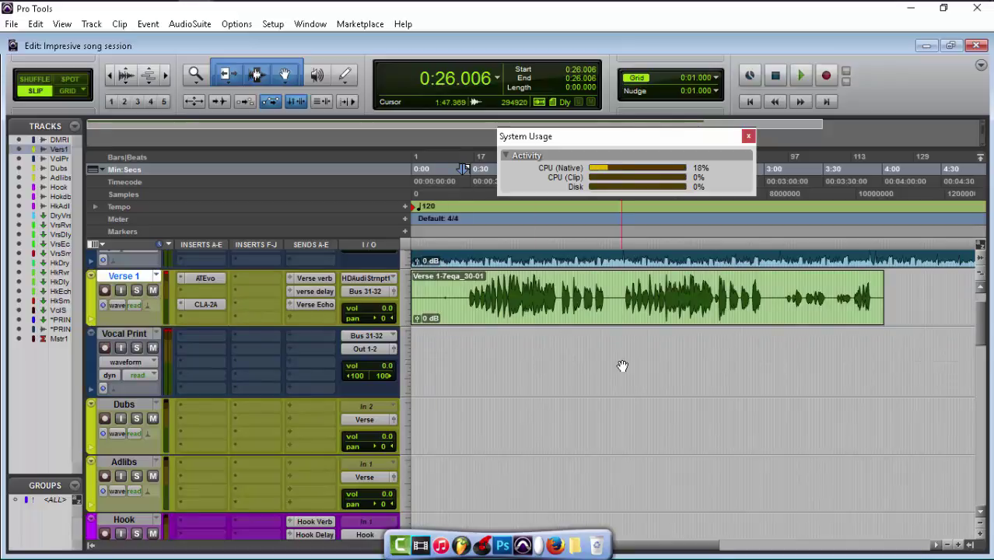
{"action": "left_click_drag", "start_coordinate": [984, 340], "coordinate": [985, 418]}
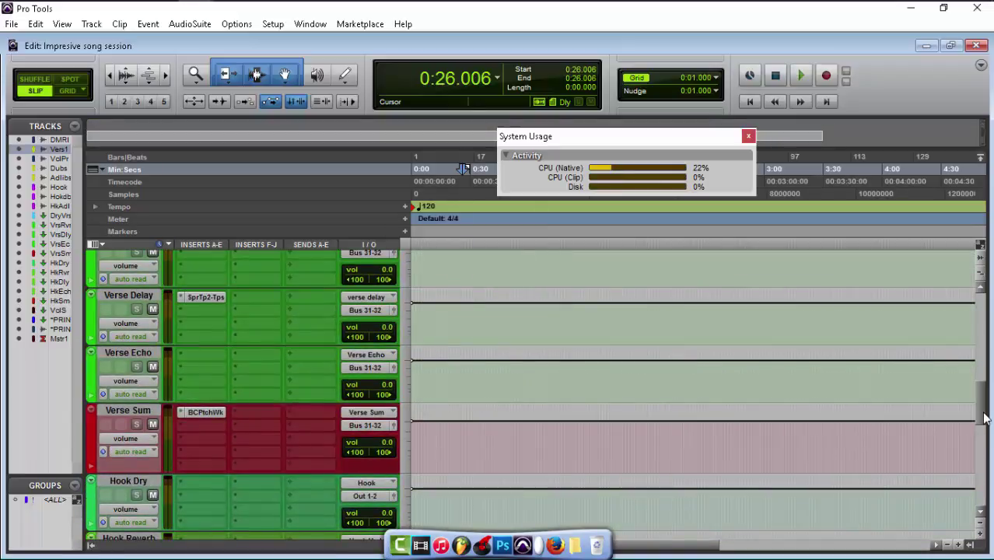
{"action": "key", "text": "space"}
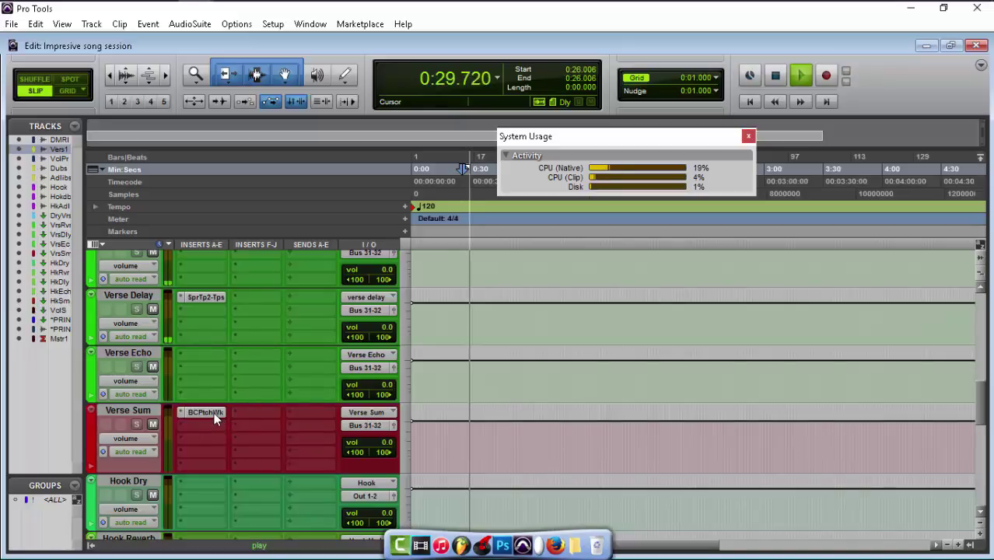
{"action": "key", "text": "space"}
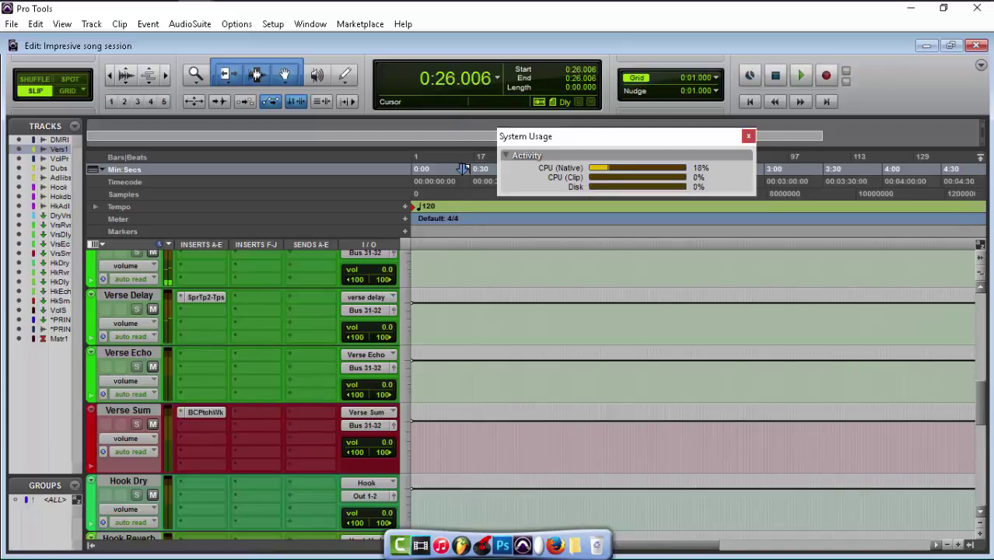
Step: Route the Verse 1 track's output to the Verse (Stereo) bus
{"action": "scroll", "coordinate": [345, 296], "scroll_direction": "up", "scroll_amount": 10}
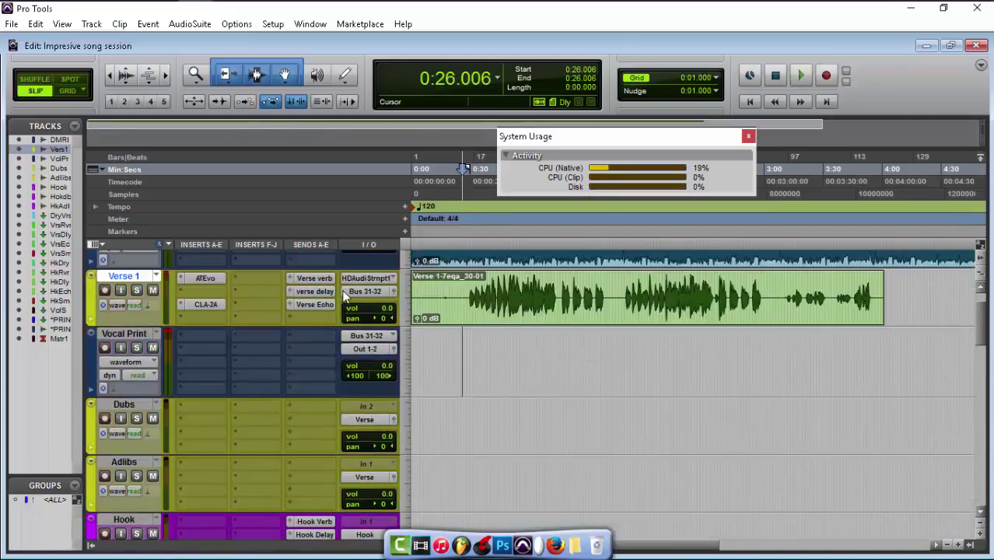
{"action": "left_click", "coordinate": [368, 294]}
{"action": "mouse_move", "coordinate": [377, 317]}
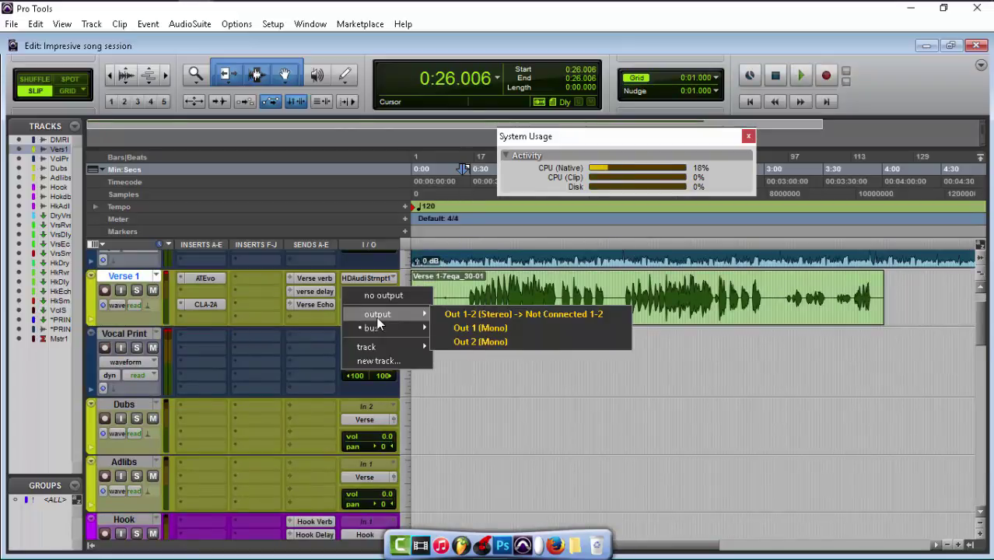
{"action": "mouse_move", "coordinate": [445, 331]}
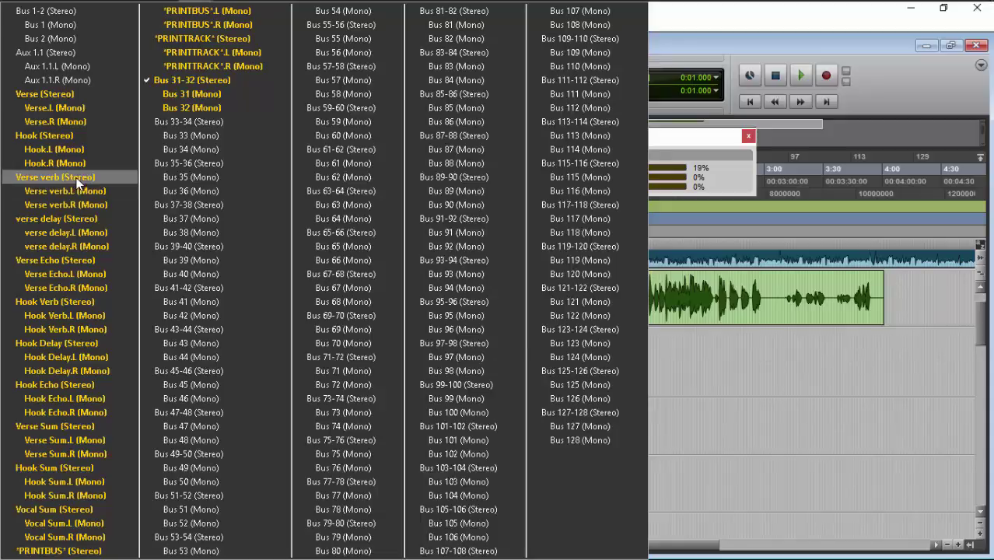
{"action": "left_click", "coordinate": [74, 94]}
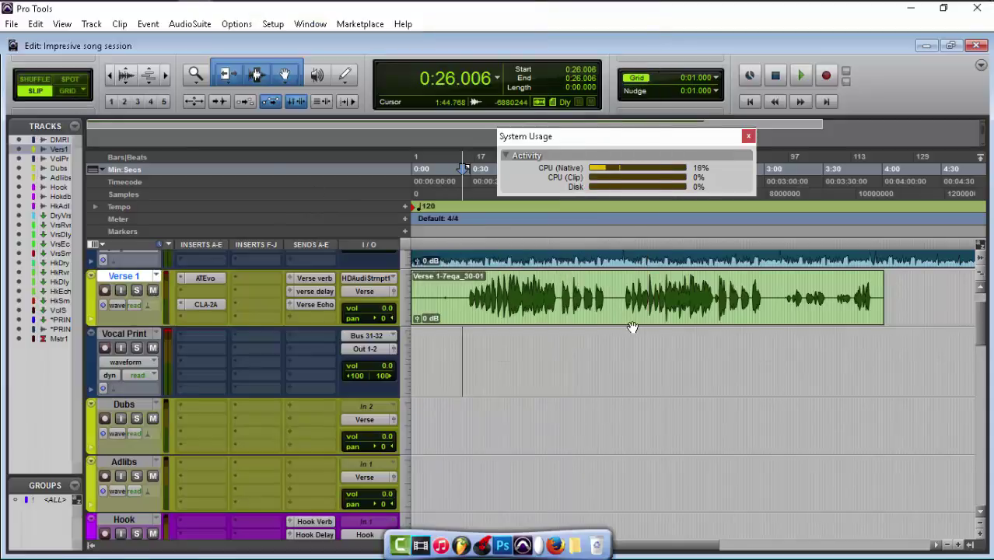
Step: Route the outputs of the Verse Reverb and Verse Delay tracks to the Verse (Stereo) bus
{"action": "left_click_drag", "start_coordinate": [982, 335], "coordinate": [982, 397]}
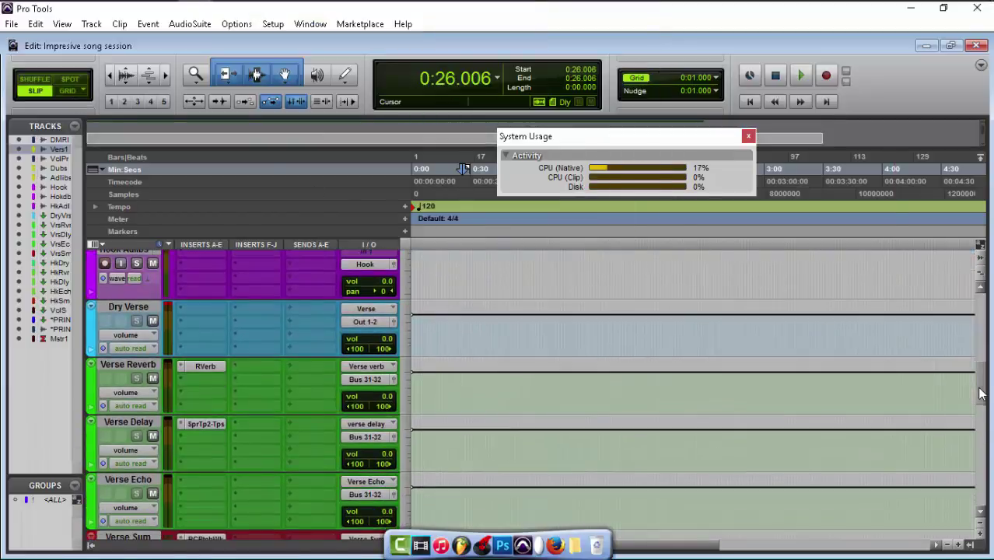
{"action": "left_click", "coordinate": [374, 378]}
{"action": "mouse_move", "coordinate": [451, 417]}
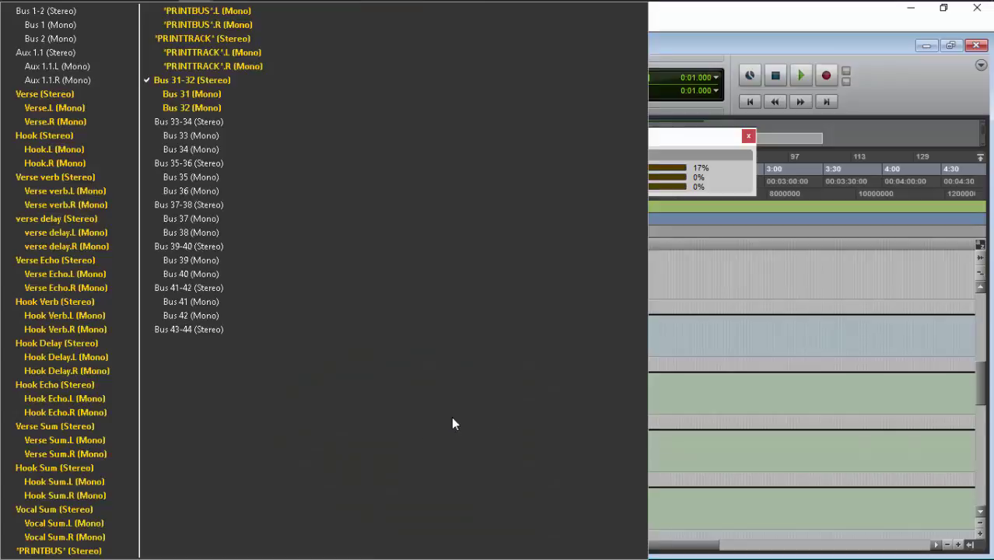
{"action": "left_click", "coordinate": [54, 93]}
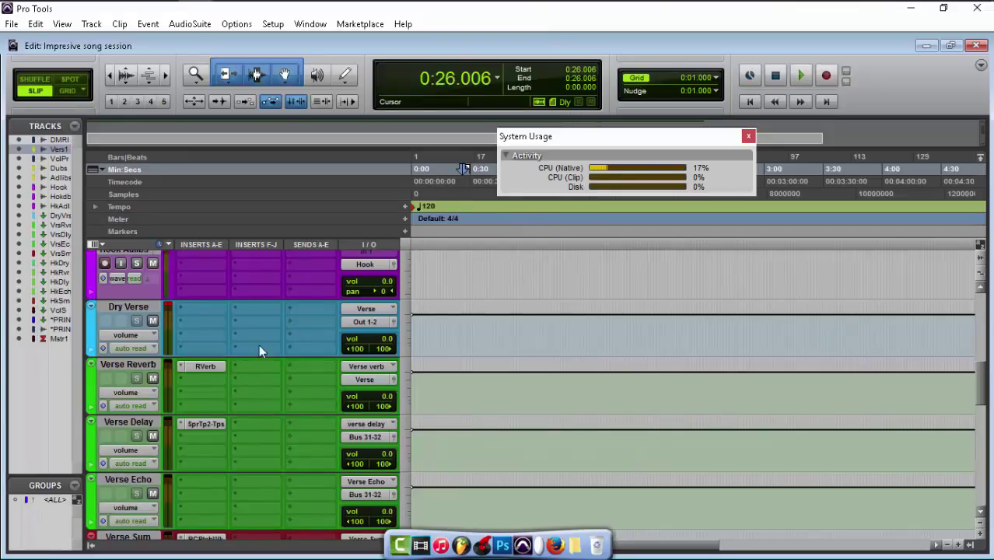
{"action": "left_click", "coordinate": [366, 438]}
{"action": "mouse_move", "coordinate": [377, 468]}
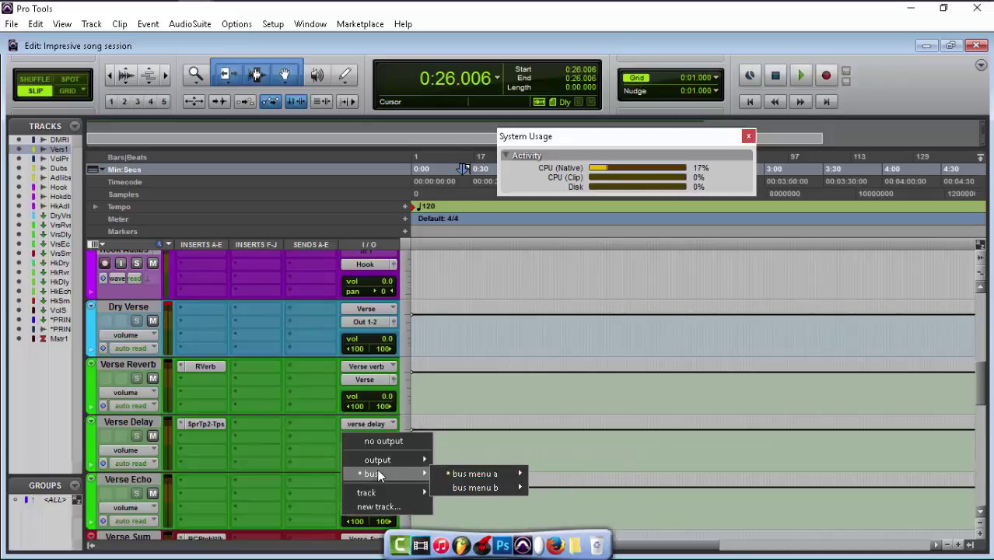
{"action": "mouse_move", "coordinate": [437, 472]}
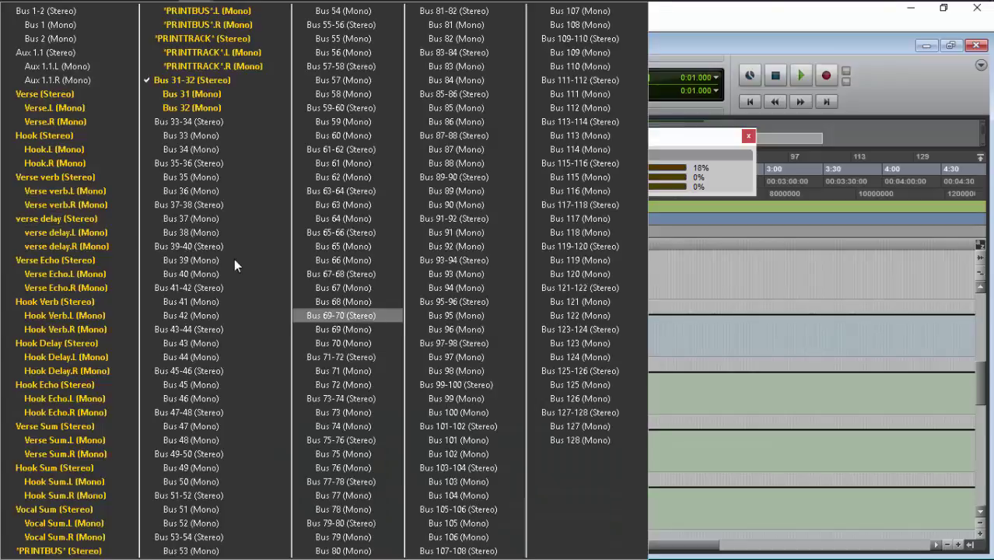
{"action": "left_click", "coordinate": [72, 97]}
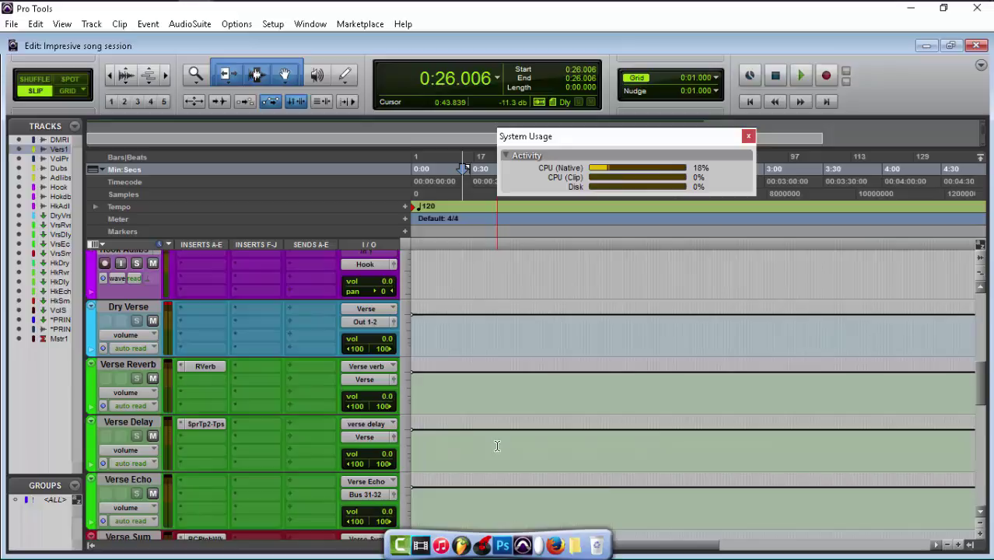
Step: Start playback from 0:26.006 and route the Verse Sum track's output to the Verse (Stereo) bus
{"action": "key", "text": "space"}
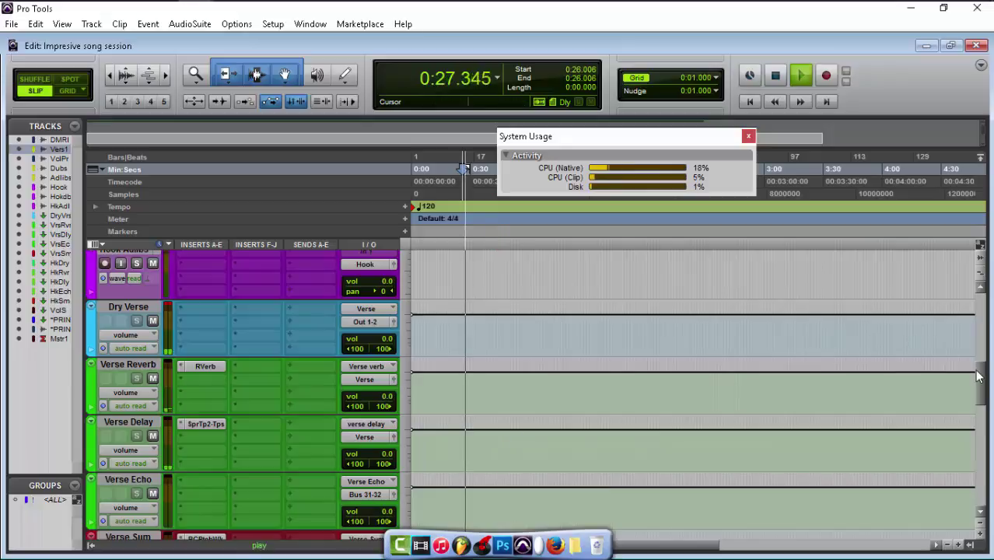
{"action": "left_click_drag", "start_coordinate": [980, 381], "coordinate": [980, 400]}
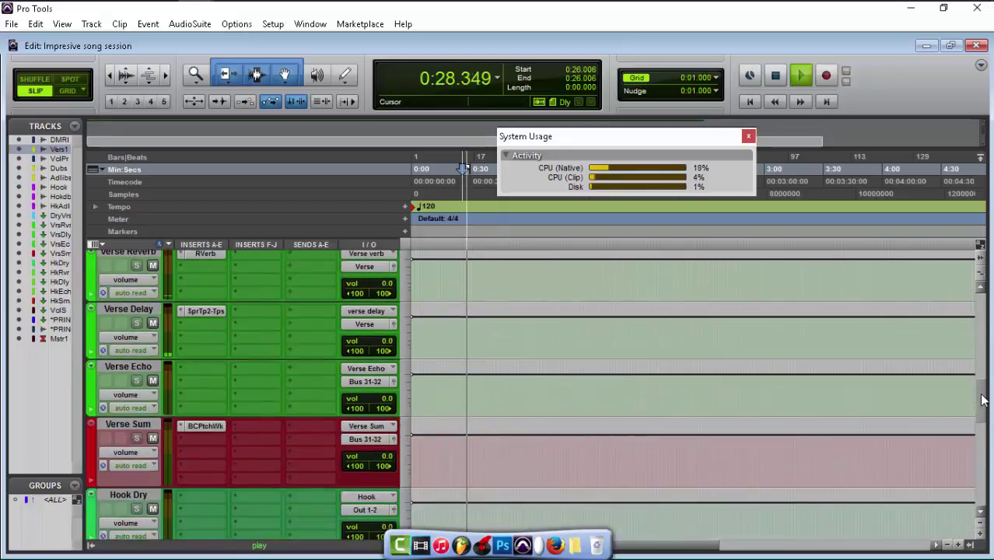
{"action": "left_click", "coordinate": [373, 441]}
{"action": "mouse_move", "coordinate": [378, 476]}
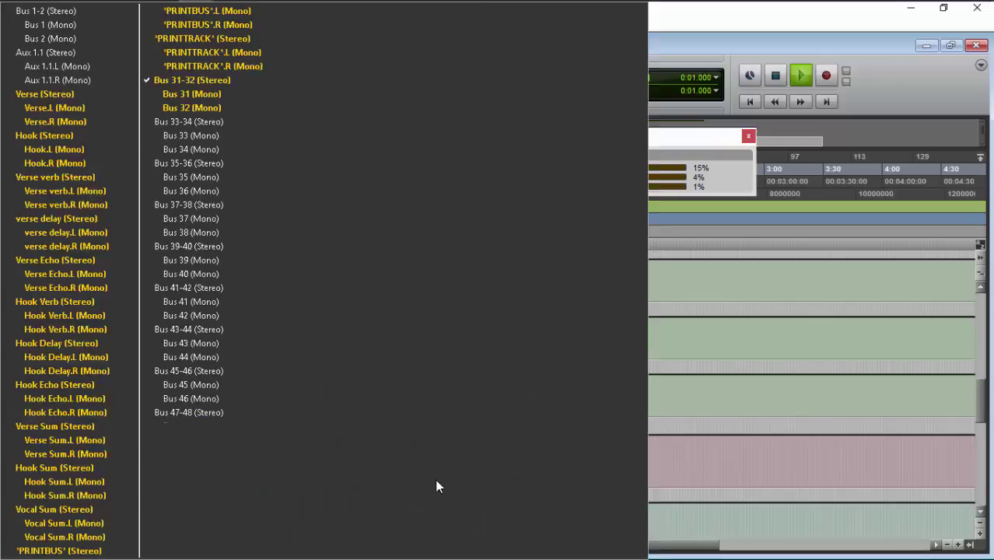
{"action": "key", "text": "Escape"}
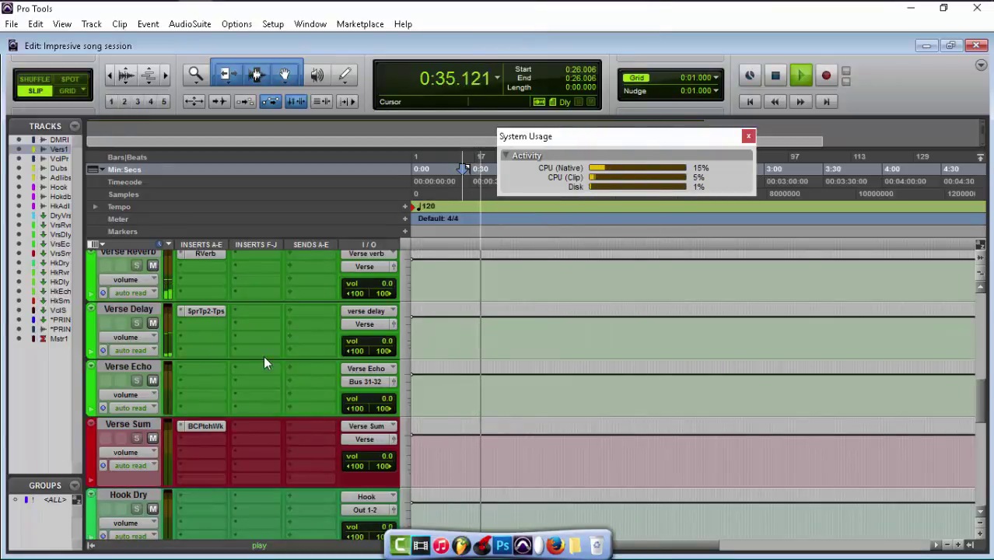
Step: Listen to the rerouted verse while checking the effect tracks' meters, output assignments and CPU load, and stop playback
{"action": "left_click", "coordinate": [367, 439]}
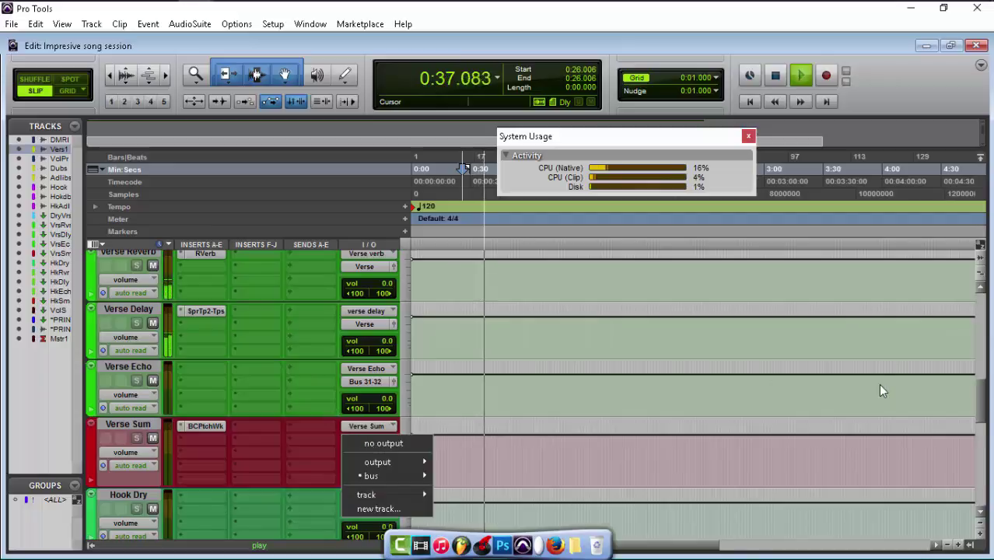
{"action": "left_click", "coordinate": [985, 411]}
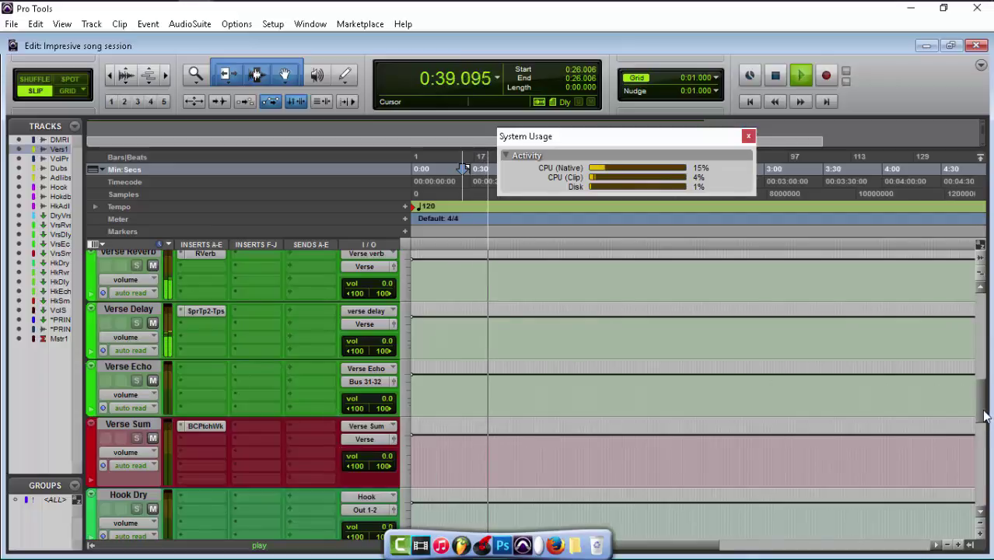
{"action": "mouse_move", "coordinate": [984, 411]}
{"action": "left_mouse_down"}
{"action": "mouse_move", "coordinate": [980, 467]}
{"action": "mouse_move", "coordinate": [991, 330]}
{"action": "mouse_move", "coordinate": [992, 424]}
{"action": "left_mouse_up"}
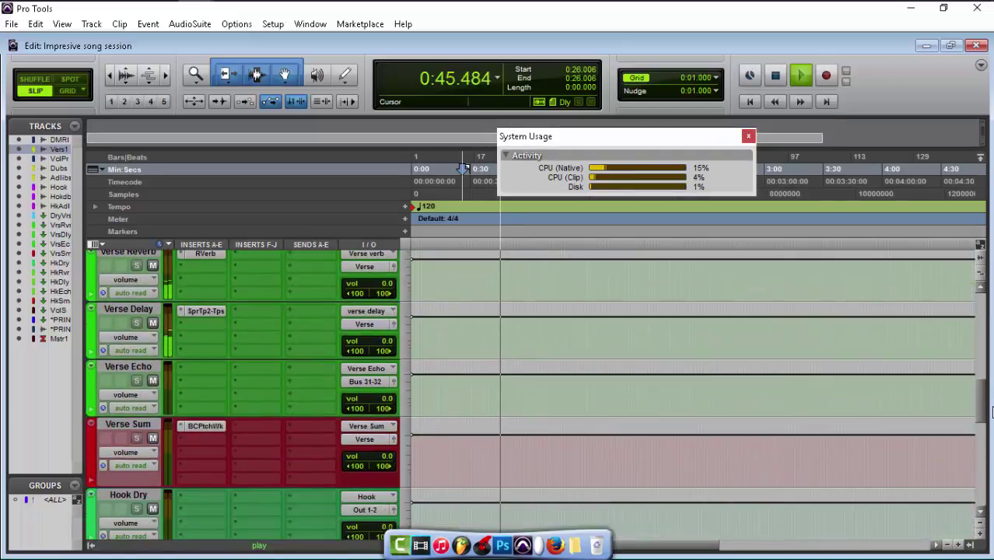
{"action": "left_click", "coordinate": [370, 436]}
{"action": "left_click_drag", "start_coordinate": [983, 397], "coordinate": [963, 389]}
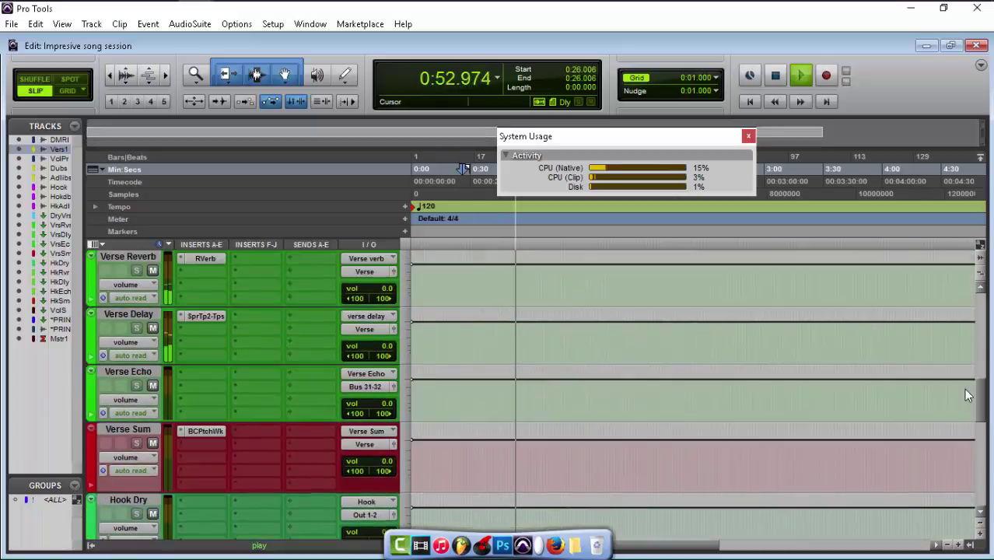
{"action": "key", "text": "space"}
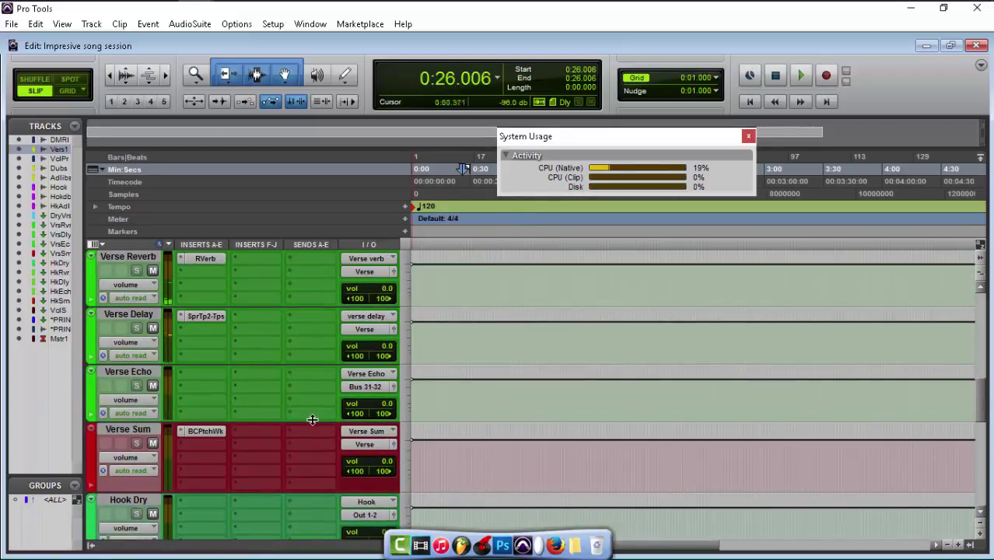
{"action": "left_click", "coordinate": [378, 446]}
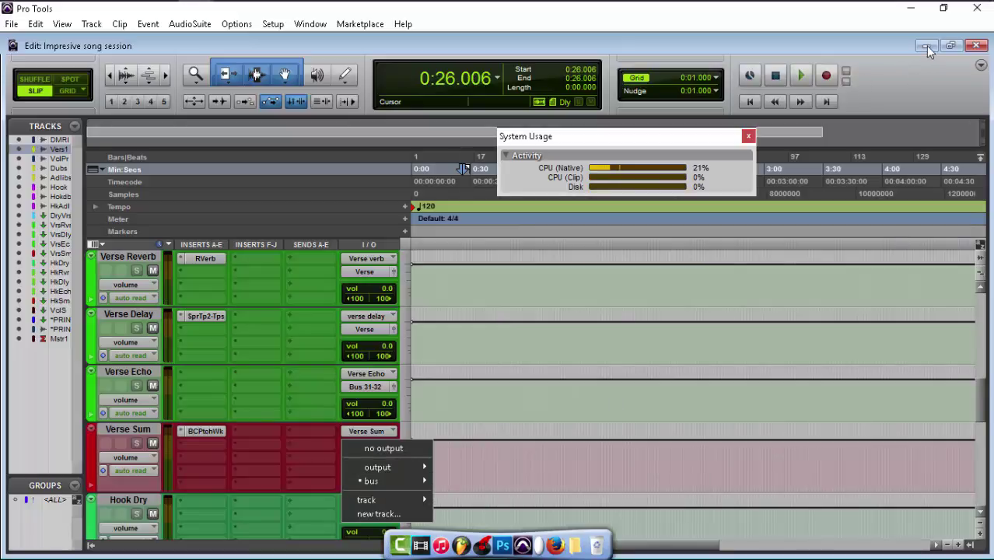
{"action": "left_click", "coordinate": [883, 51]}
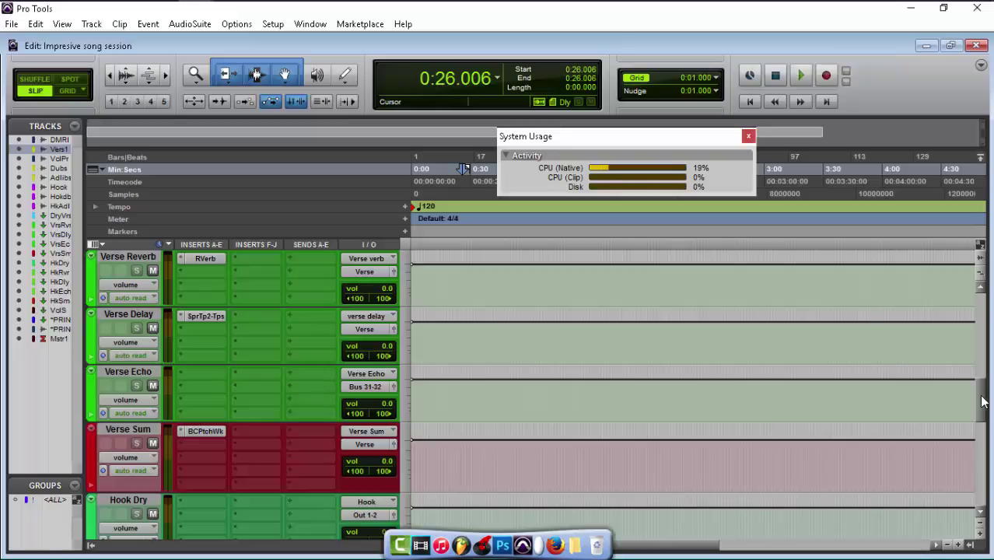
{"action": "left_click_drag", "start_coordinate": [983, 411], "coordinate": [983, 336]}
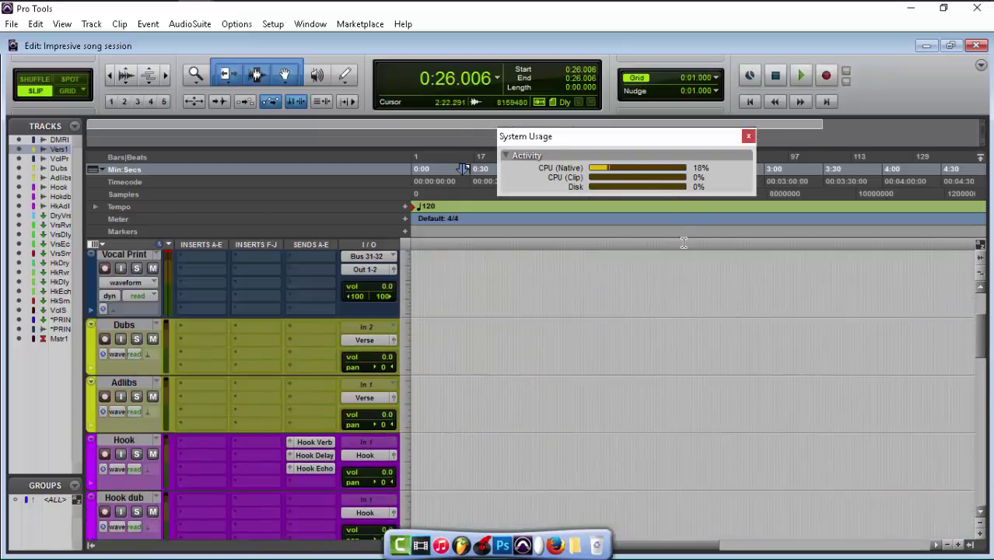